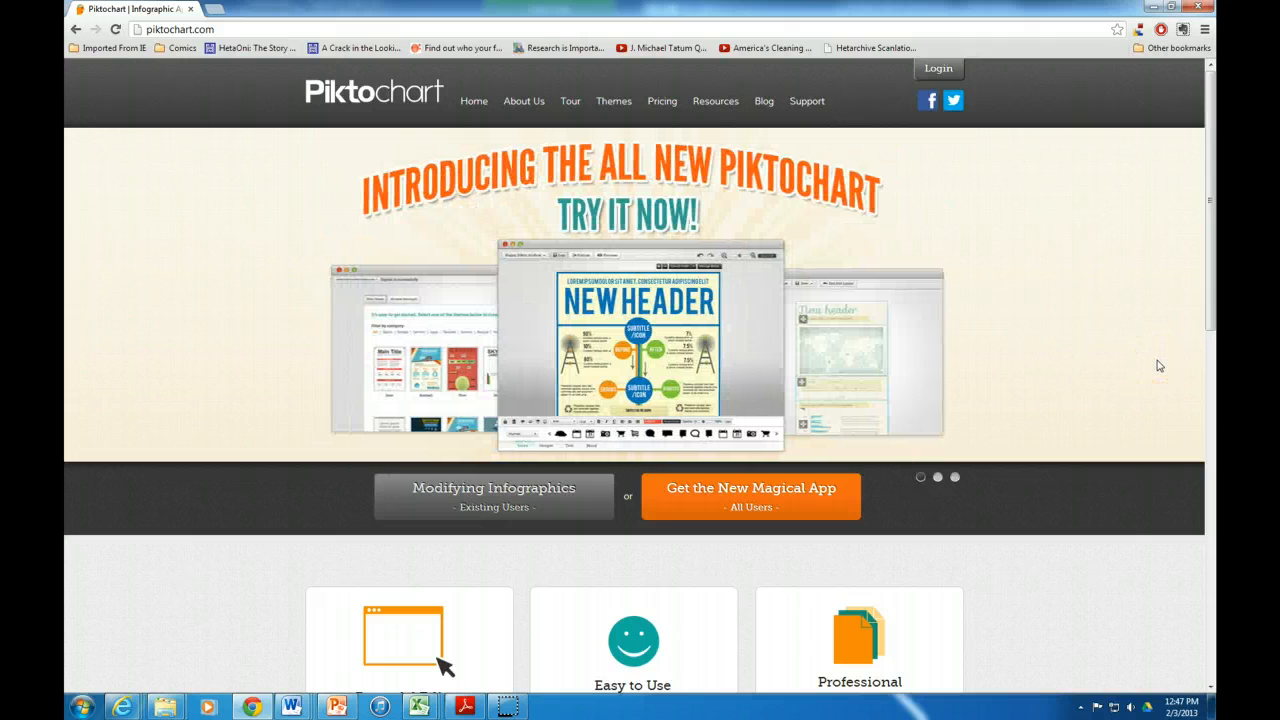
Open the Piktochart sign-in page, look over account registration, then return to sign-in
click(755, 510)
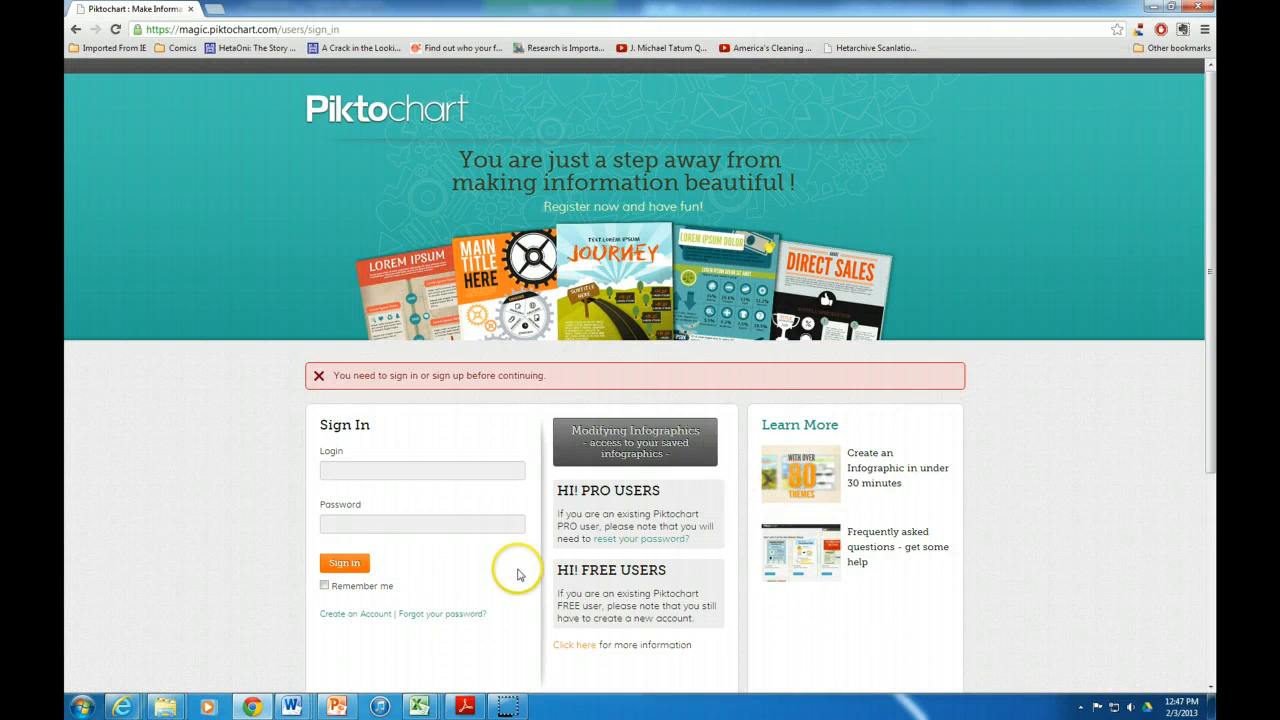
click(356, 614)
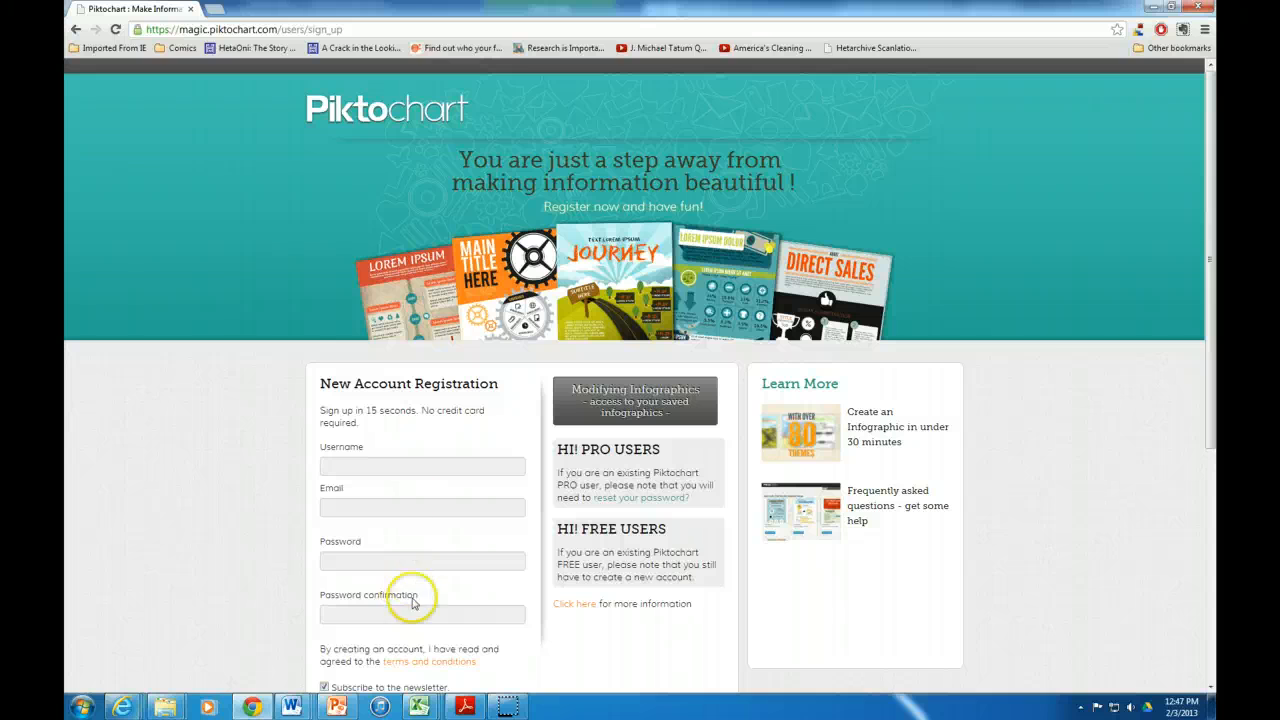
scroll(443, 586, down, 3)
click(324, 549)
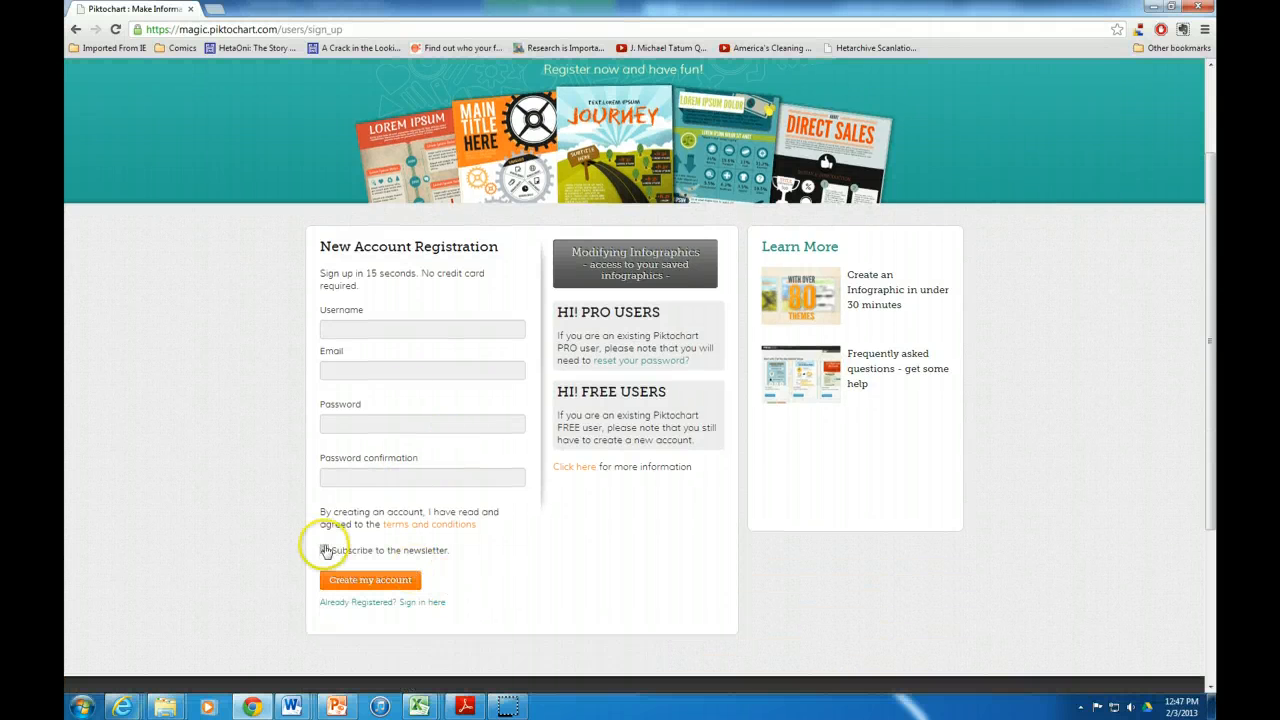
scroll(400, 457, up, 3)
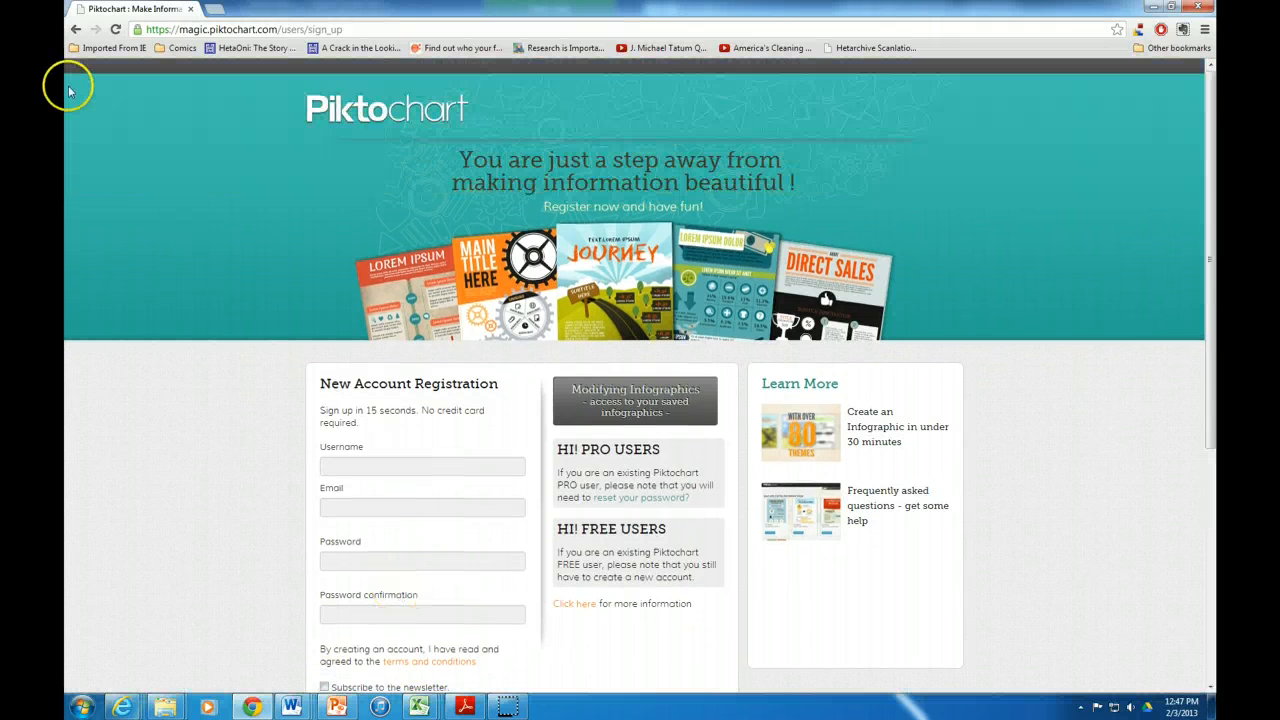
click(75, 29)
Sign in with the account's login name and password
click(395, 462)
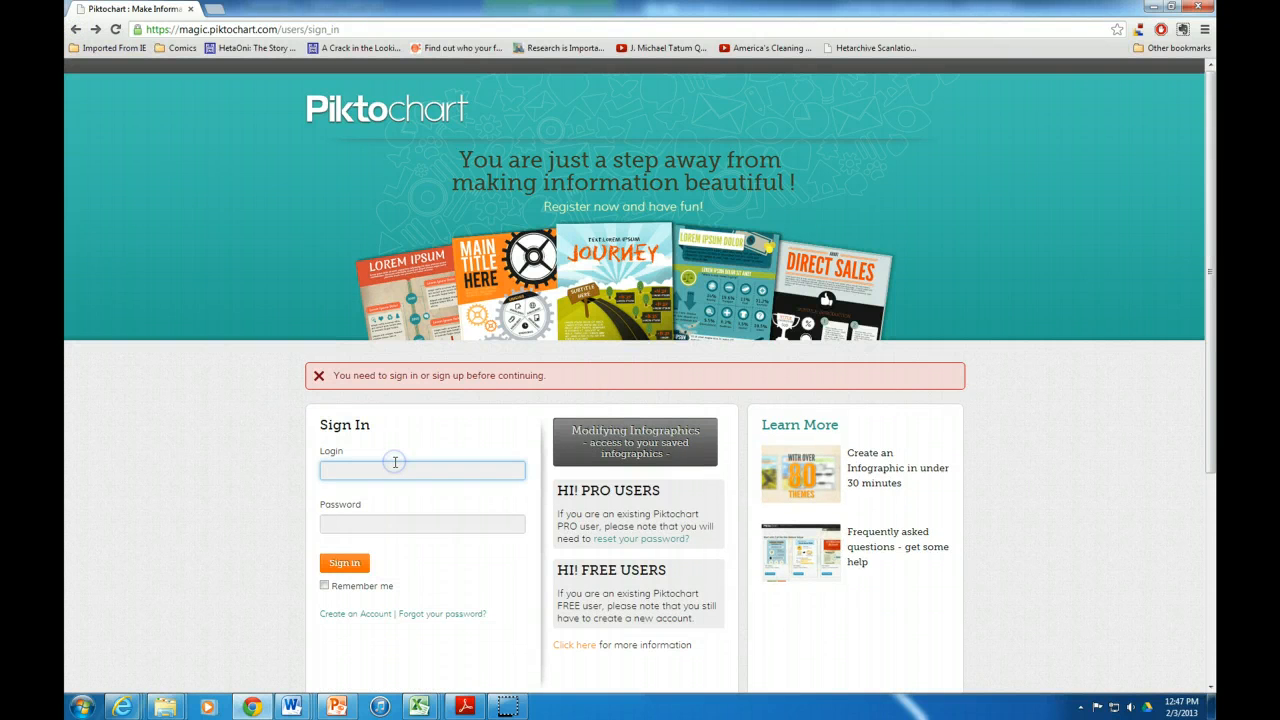
key(Tab)
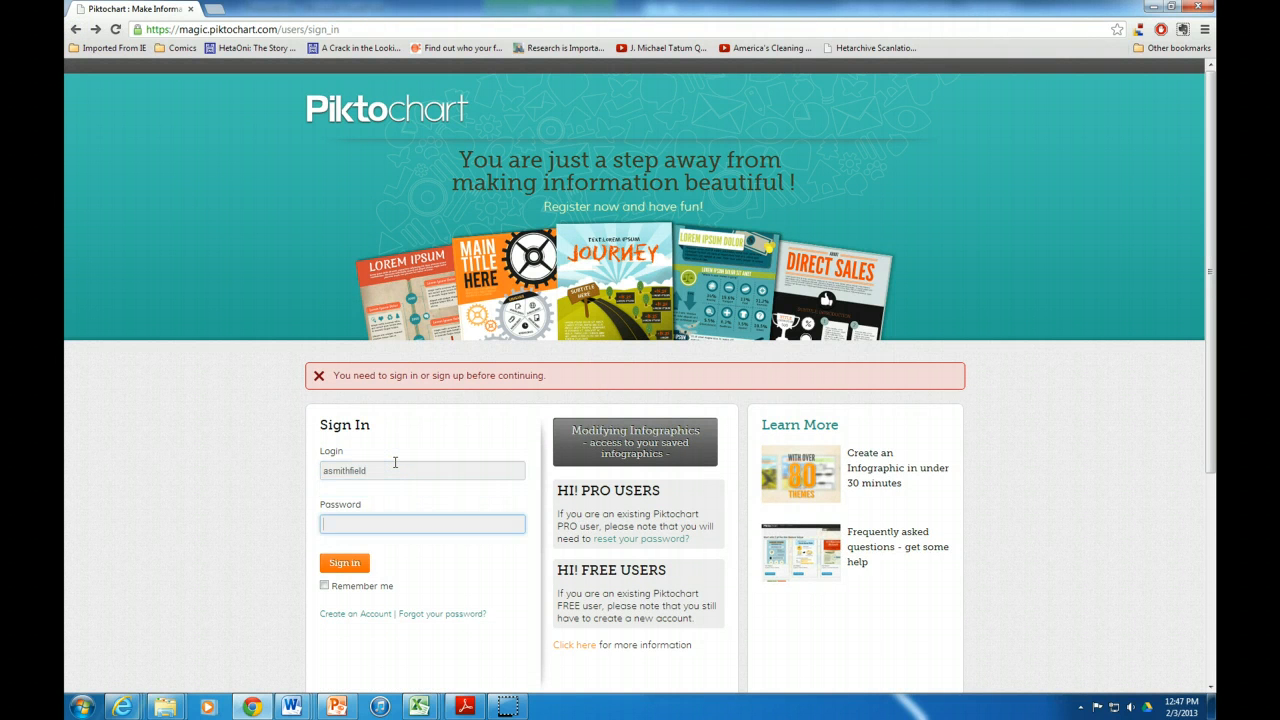
text(••••••••)
key(Return)
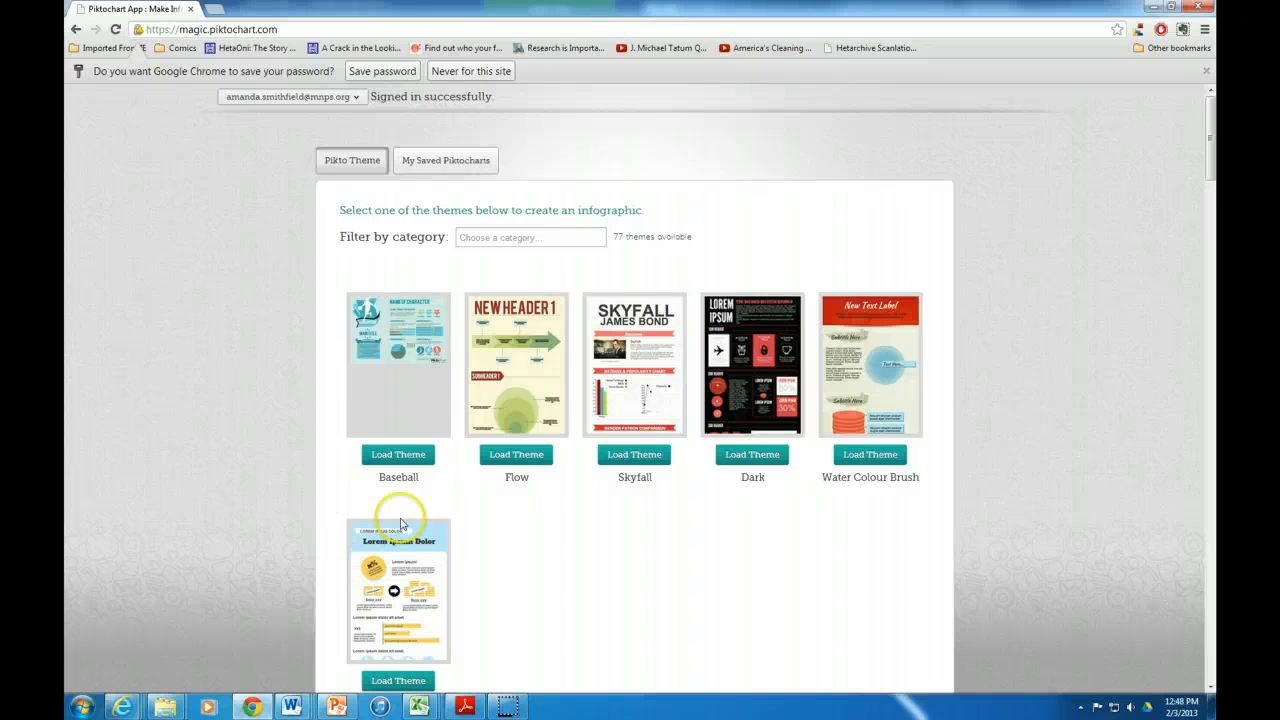
scroll(777, 412, down, 2)
scroll(775, 426, down, 2)
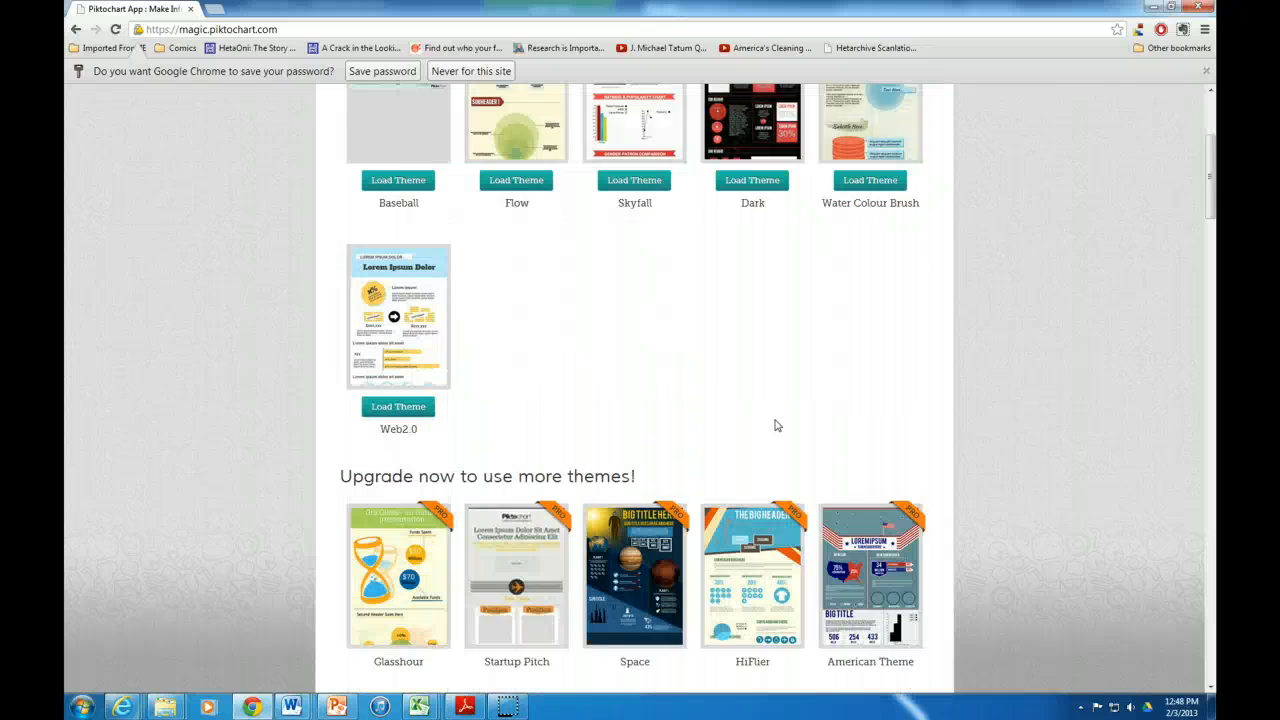
scroll(835, 530, down, 1)
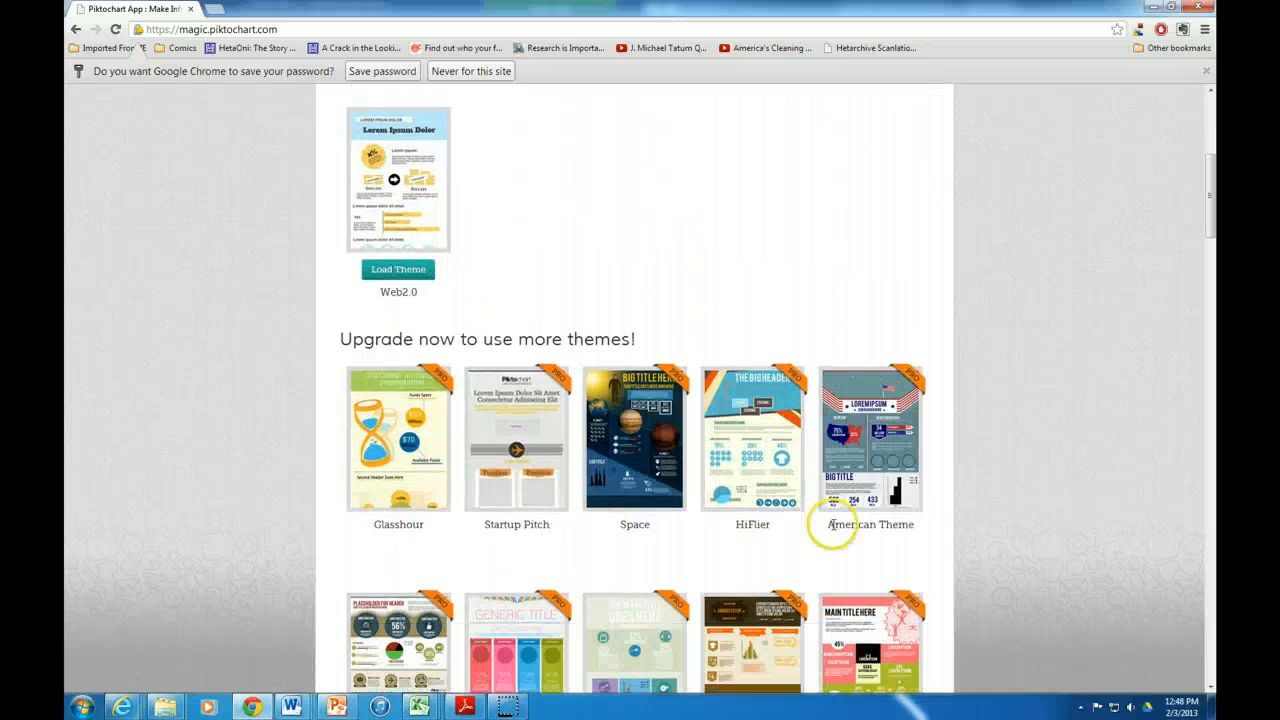
scroll(843, 523, up, 4)
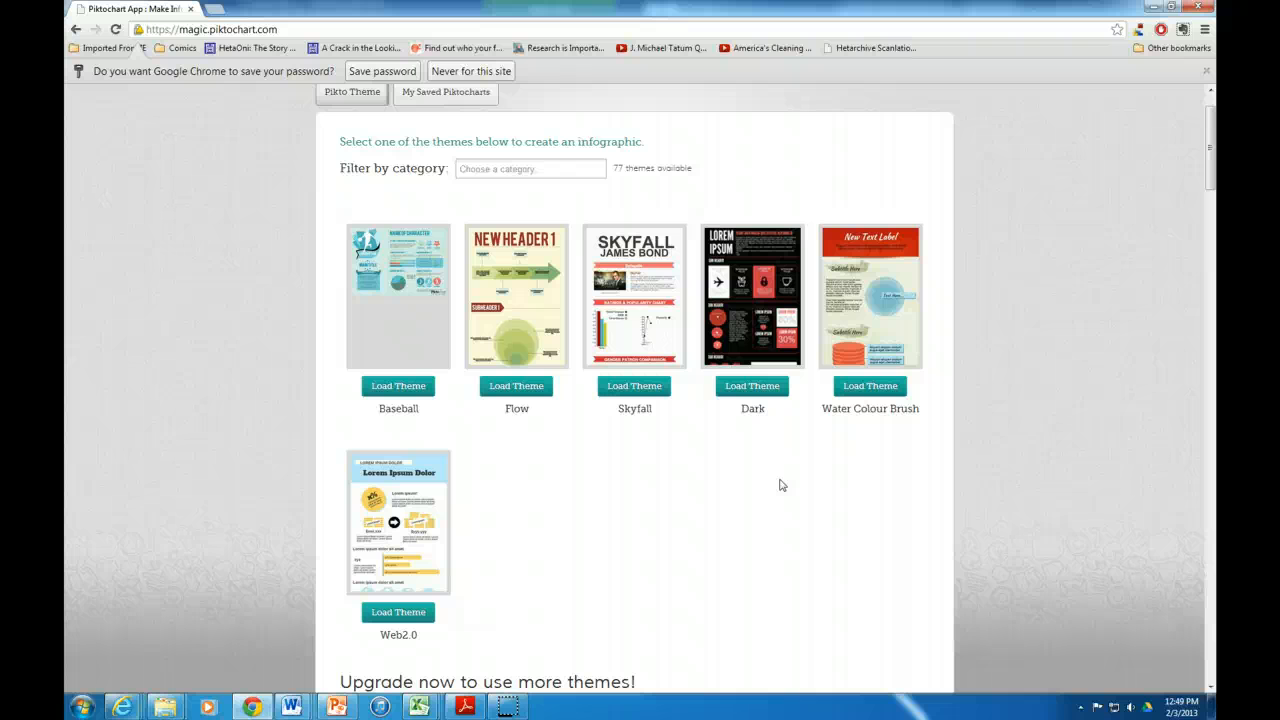
Load the Dark theme as a new infographic and scroll through its canvas
click(758, 386)
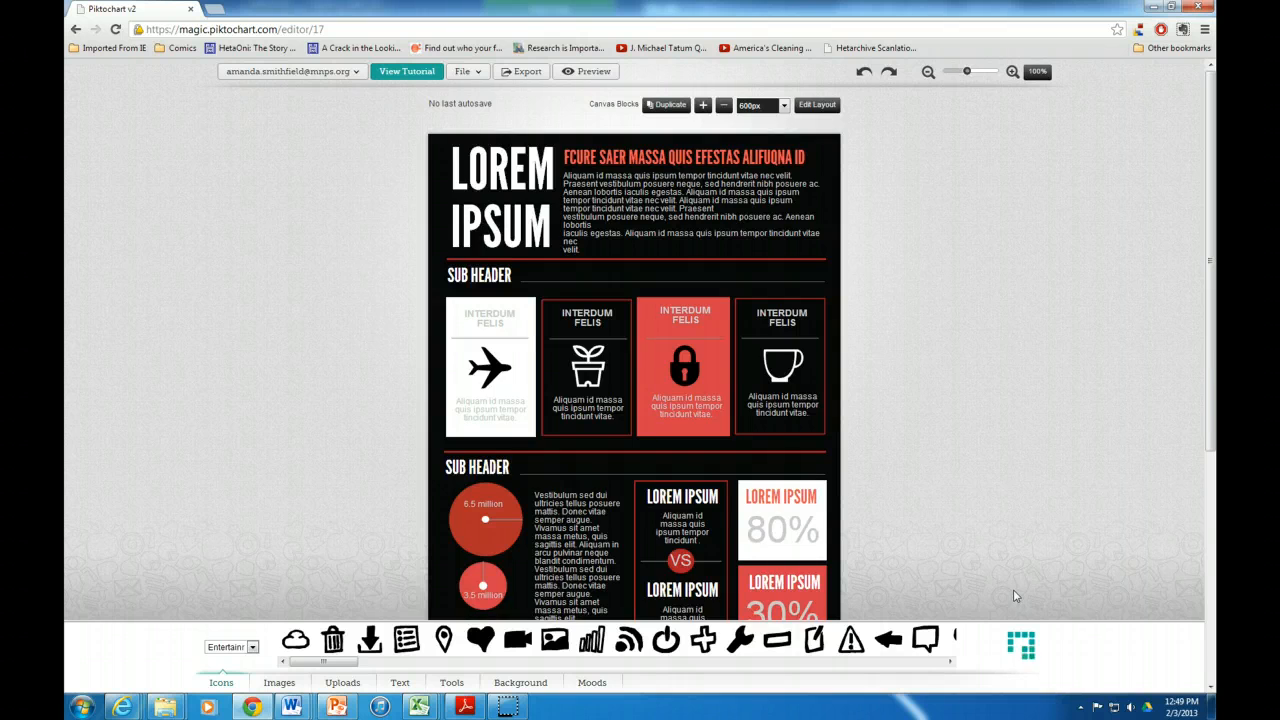
scroll(1013, 487, down, 3)
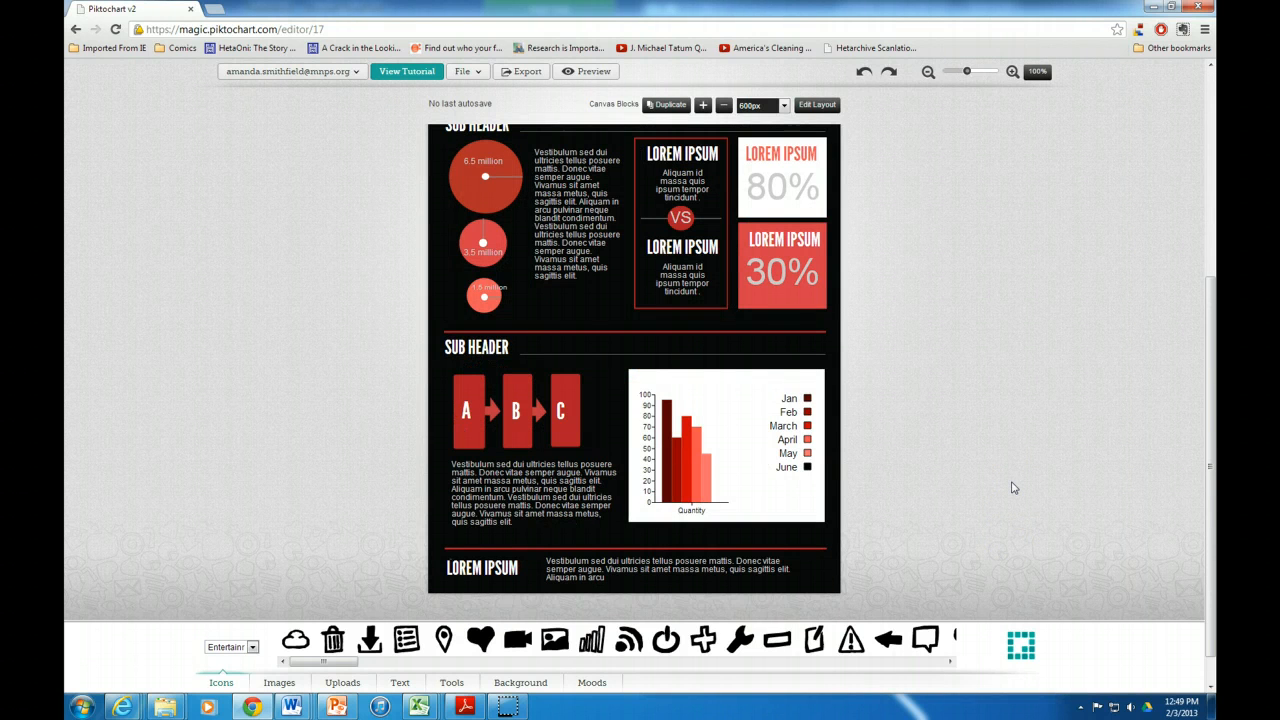
scroll(1012, 485, up, 3)
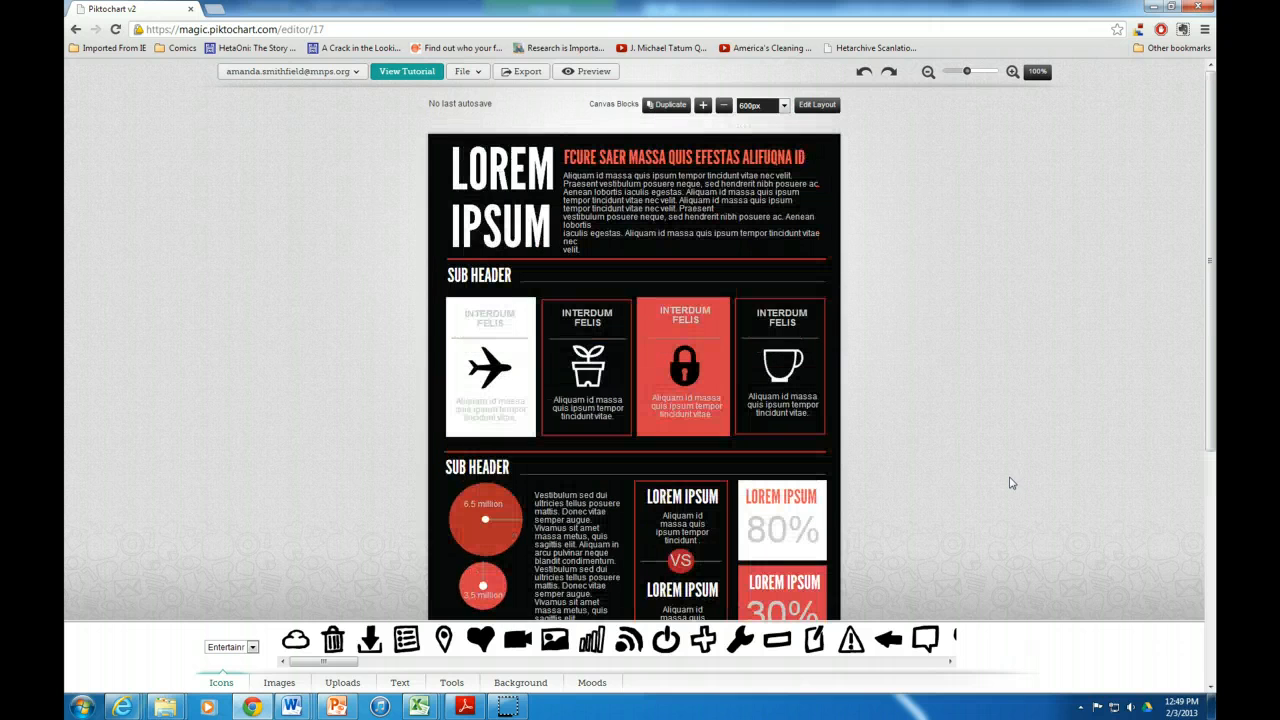
click(994, 459)
click(991, 446)
click(966, 432)
click(889, 403)
Inspect the header's LOREM IPSUM title and paragraph, then select the second section for layout editing
click(586, 234)
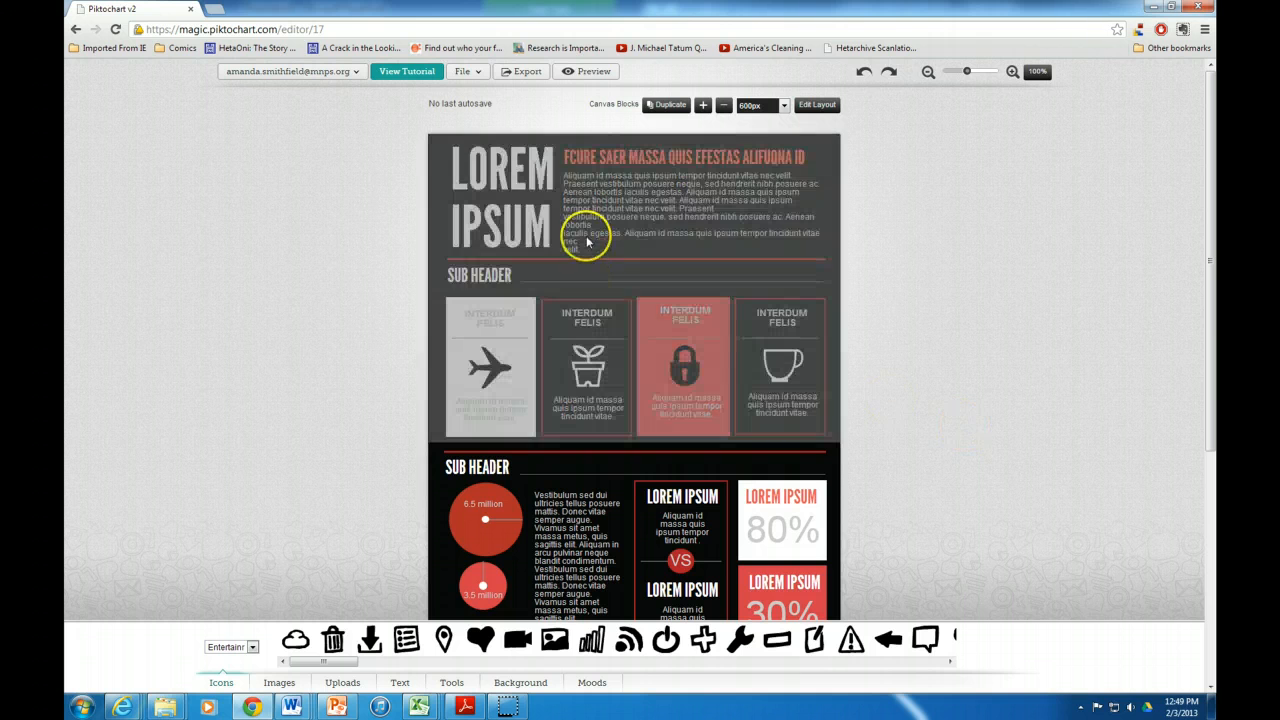
click(590, 222)
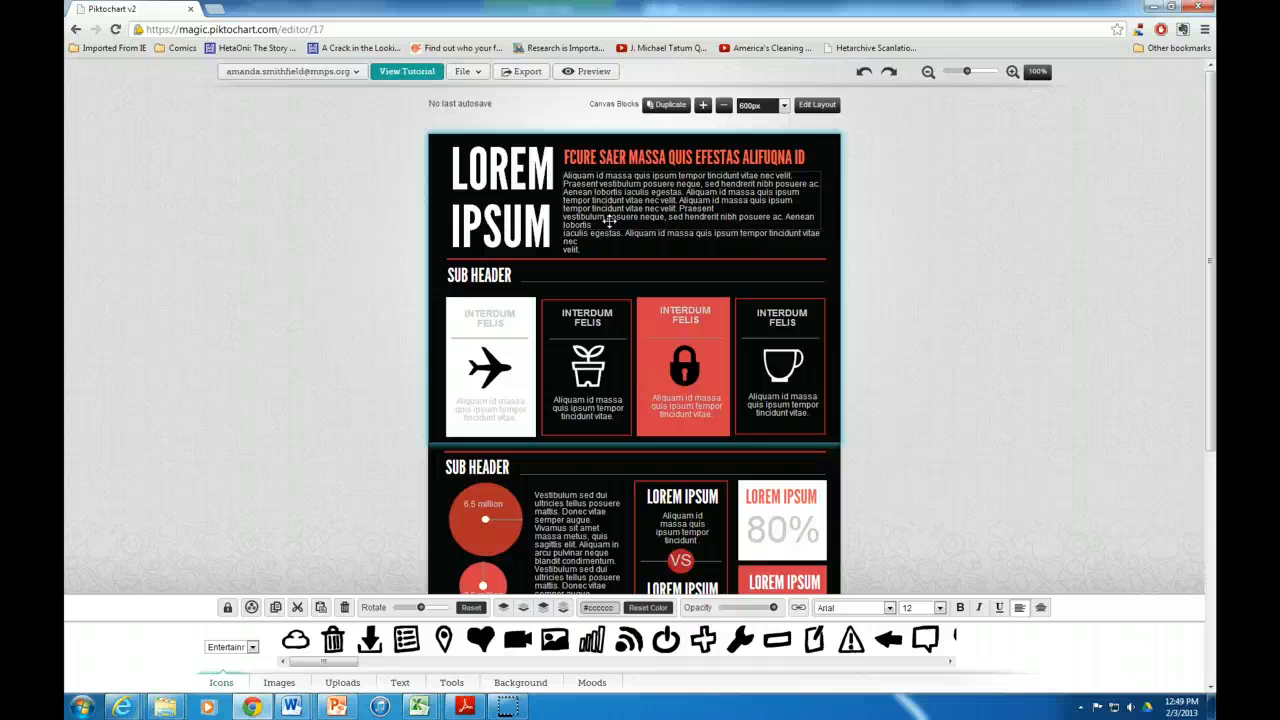
click(502, 190)
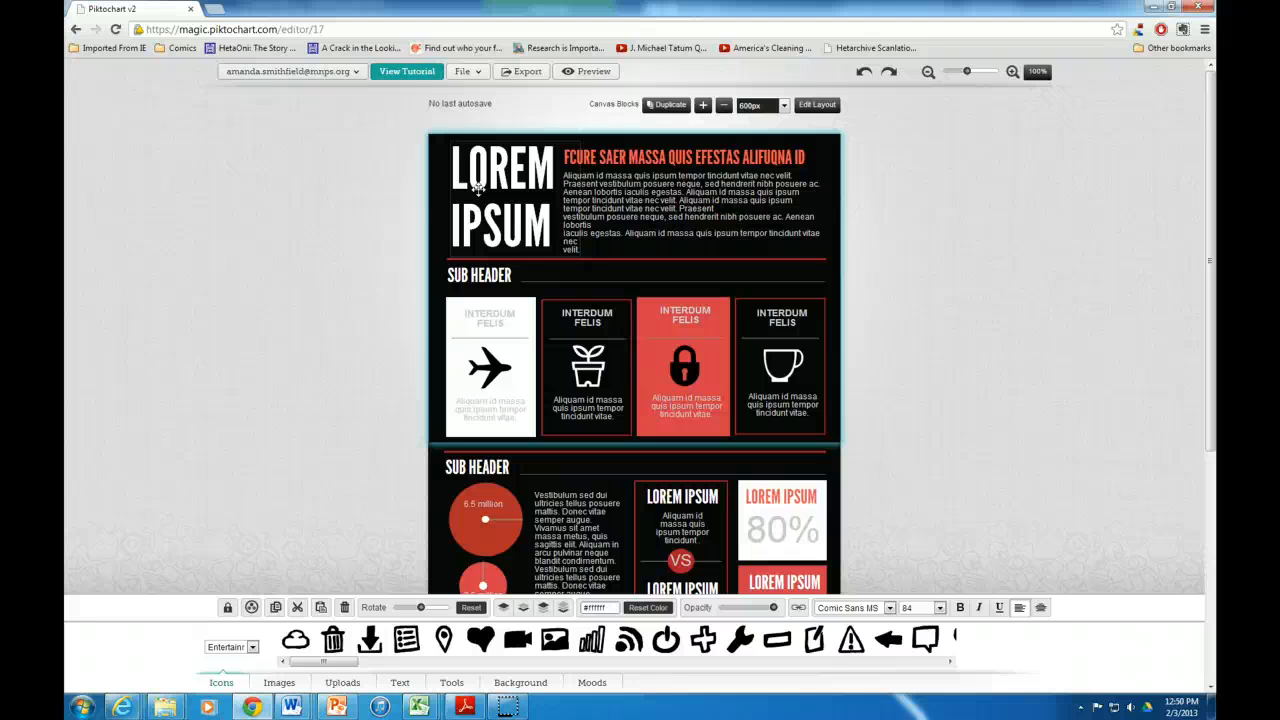
click(778, 233)
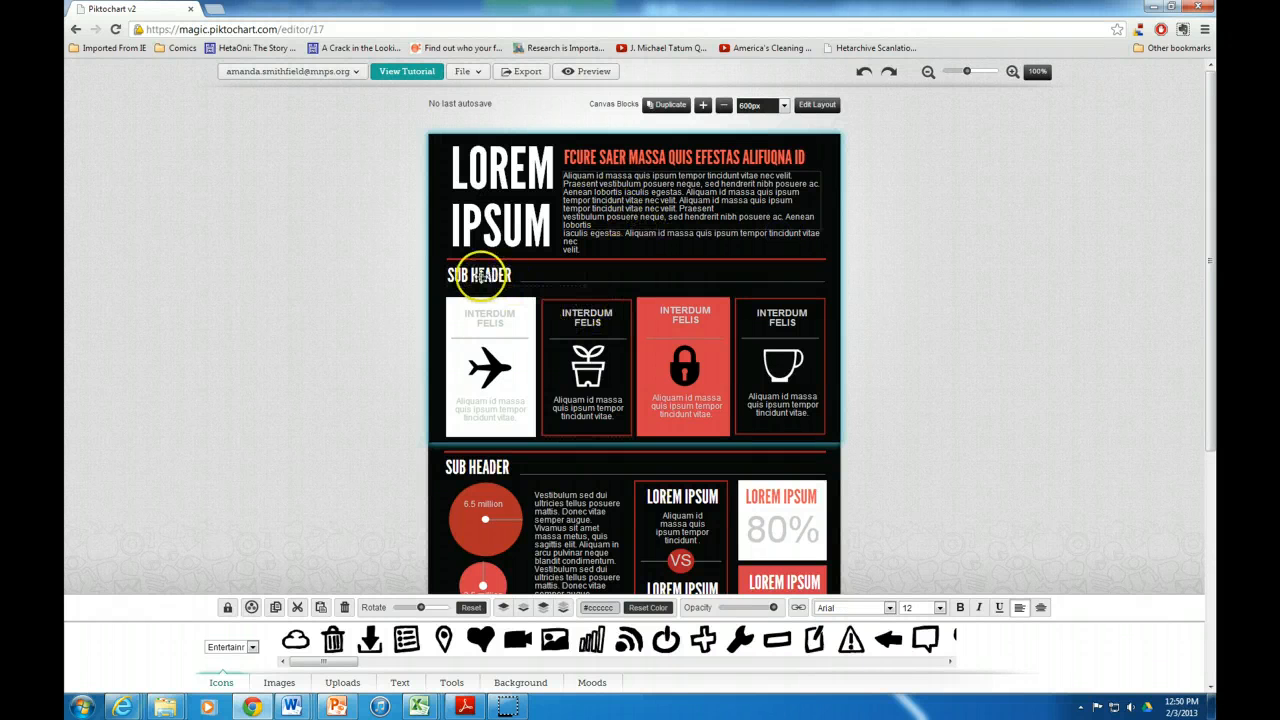
click(446, 274)
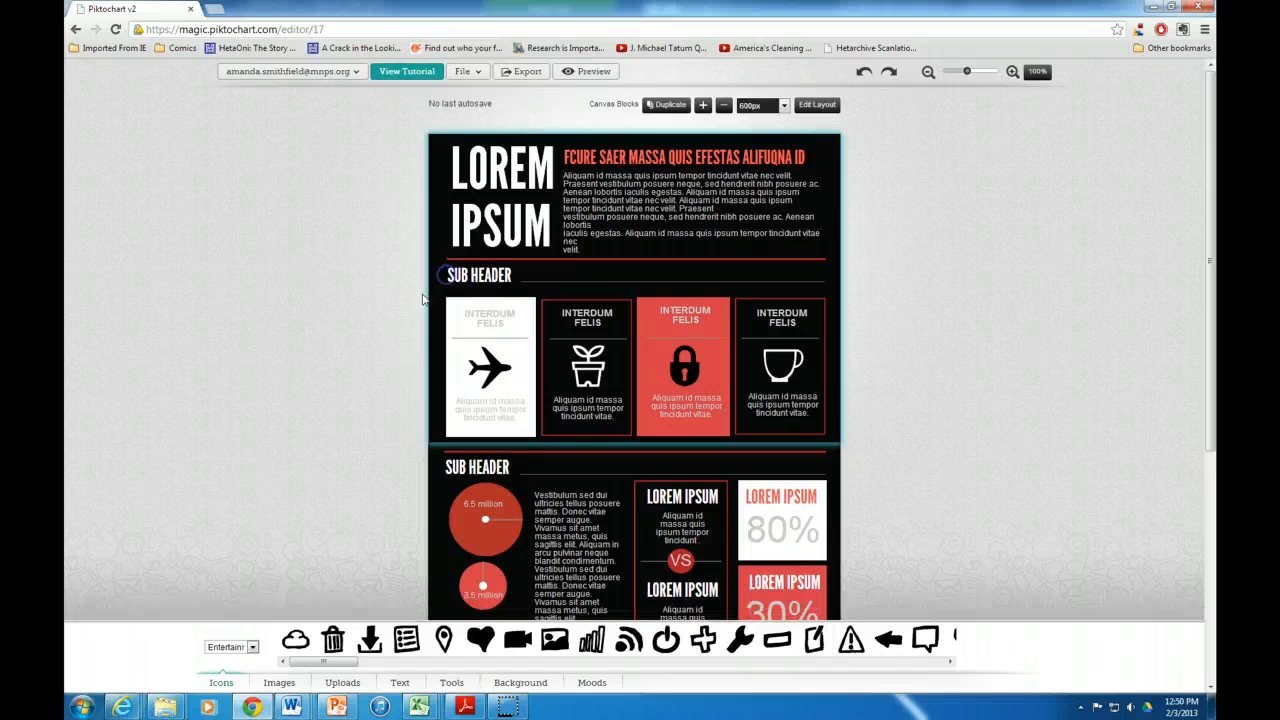
scroll(700, 445, down, 2)
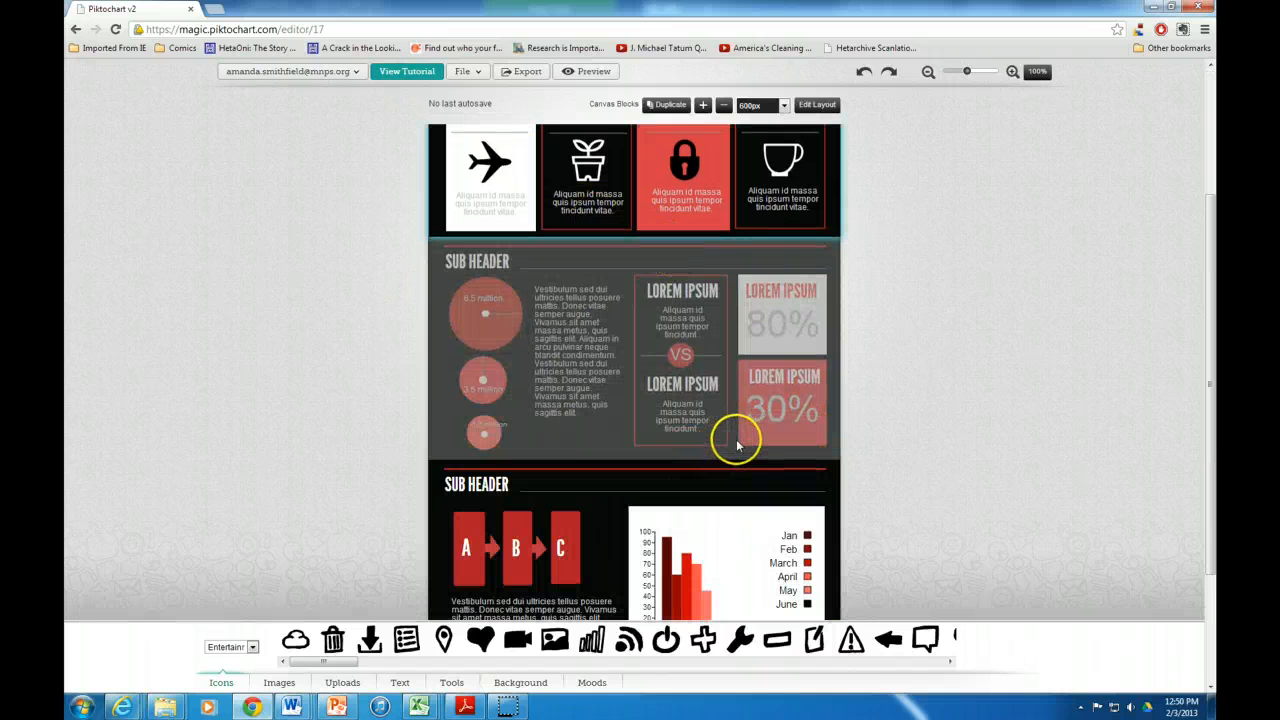
click(736, 445)
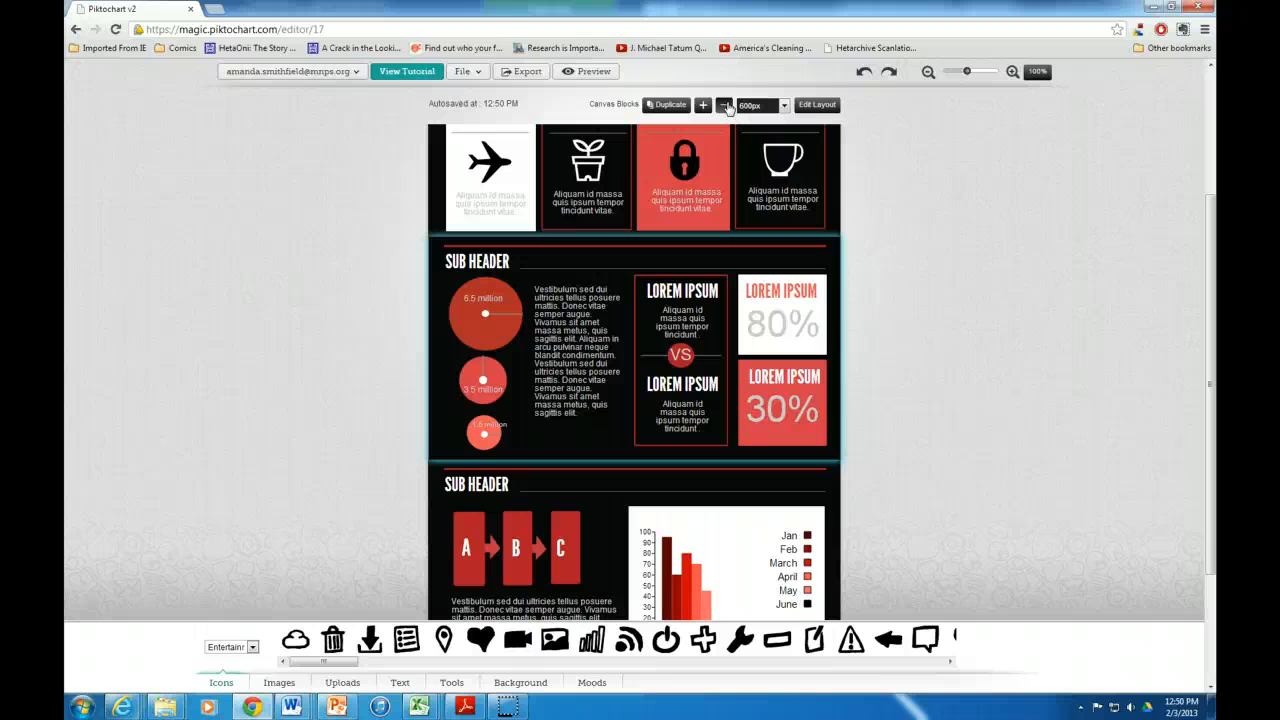
click(824, 108)
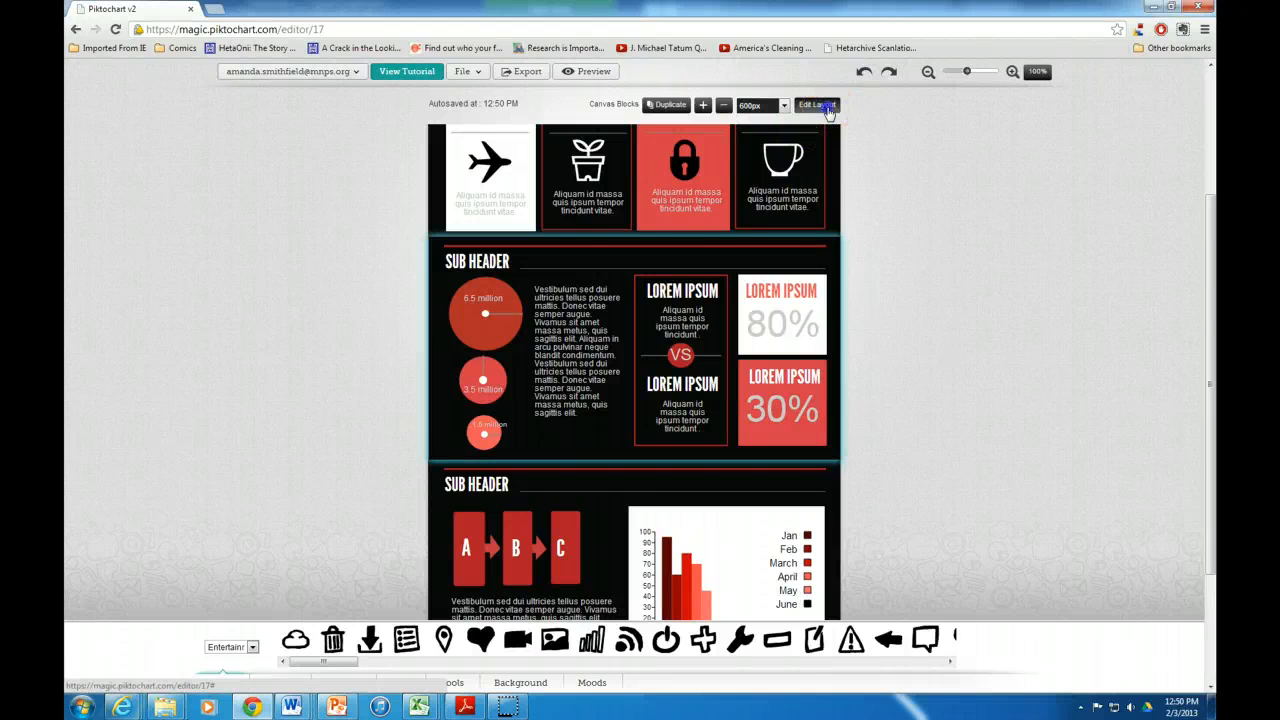
click(851, 150)
click(683, 393)
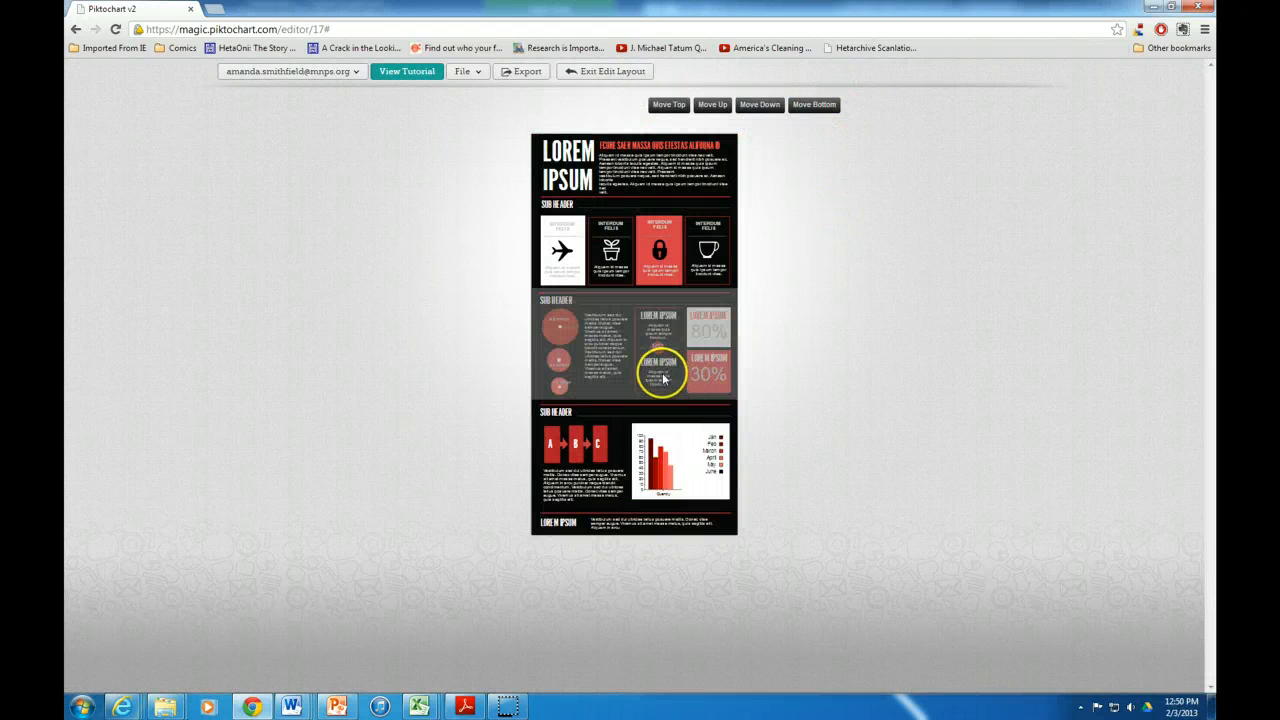
click(710, 108)
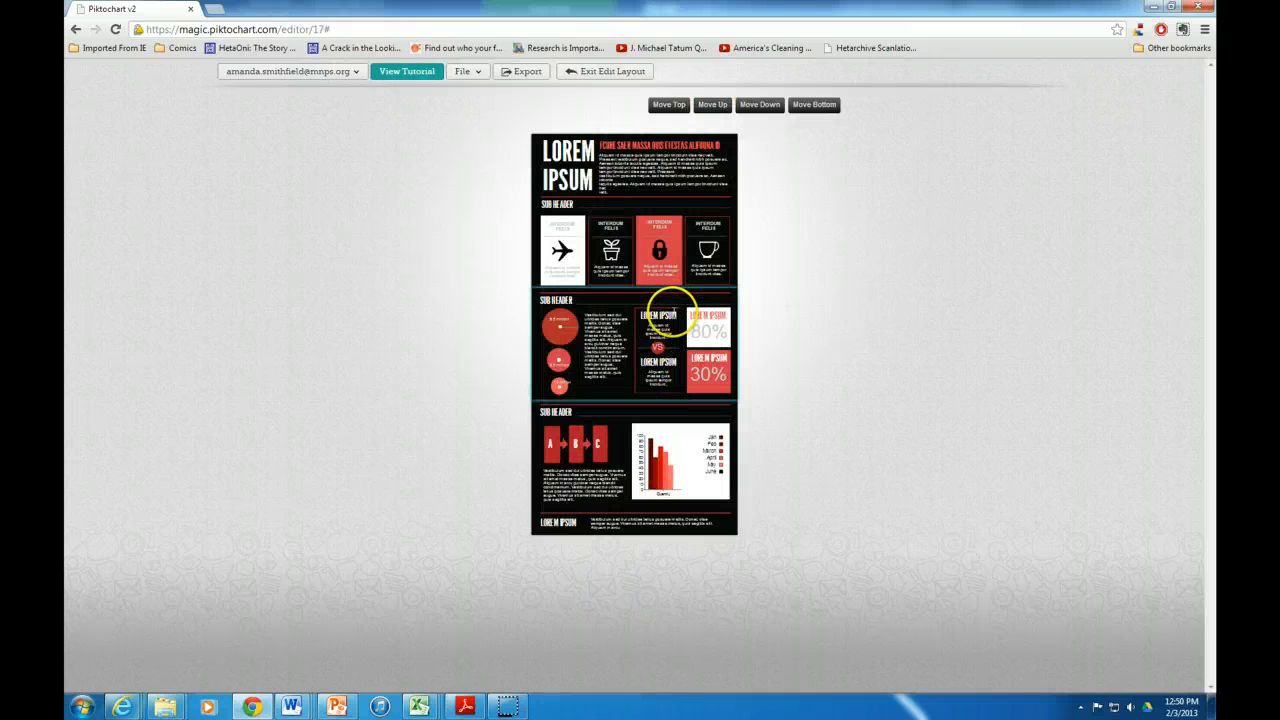
click(722, 107)
drag(623, 366, 618, 262)
click(648, 338)
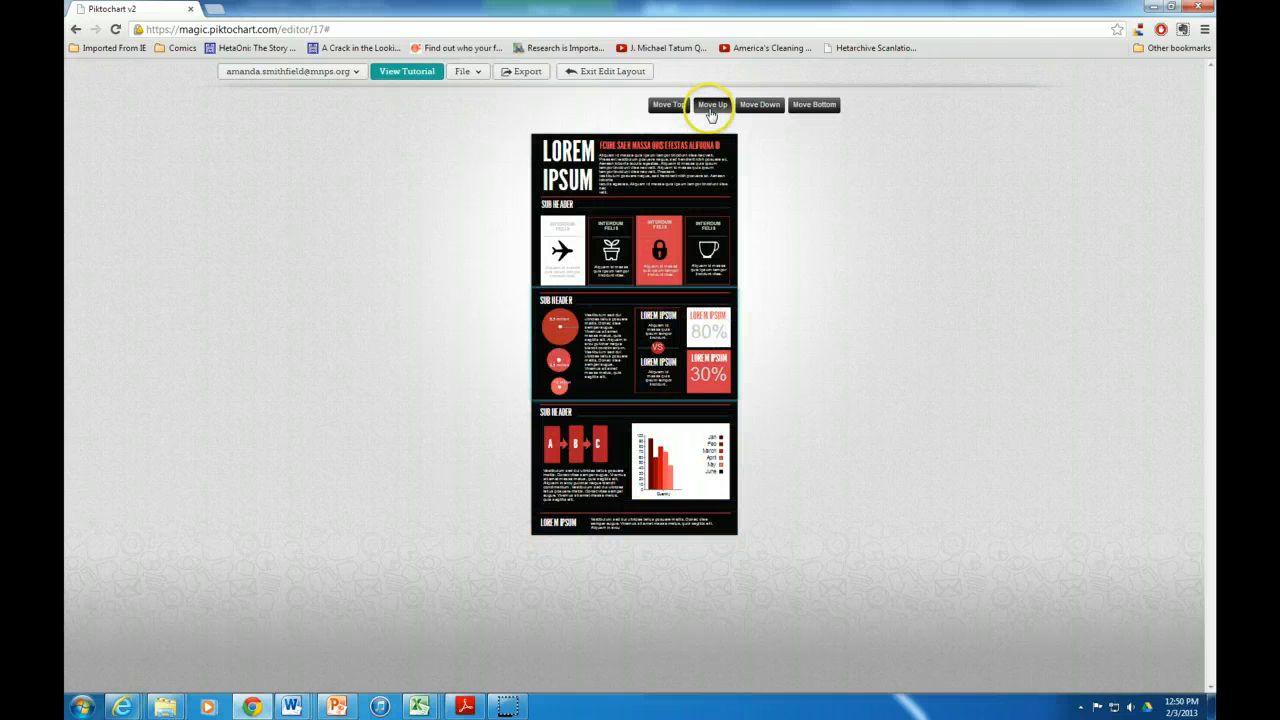
click(618, 73)
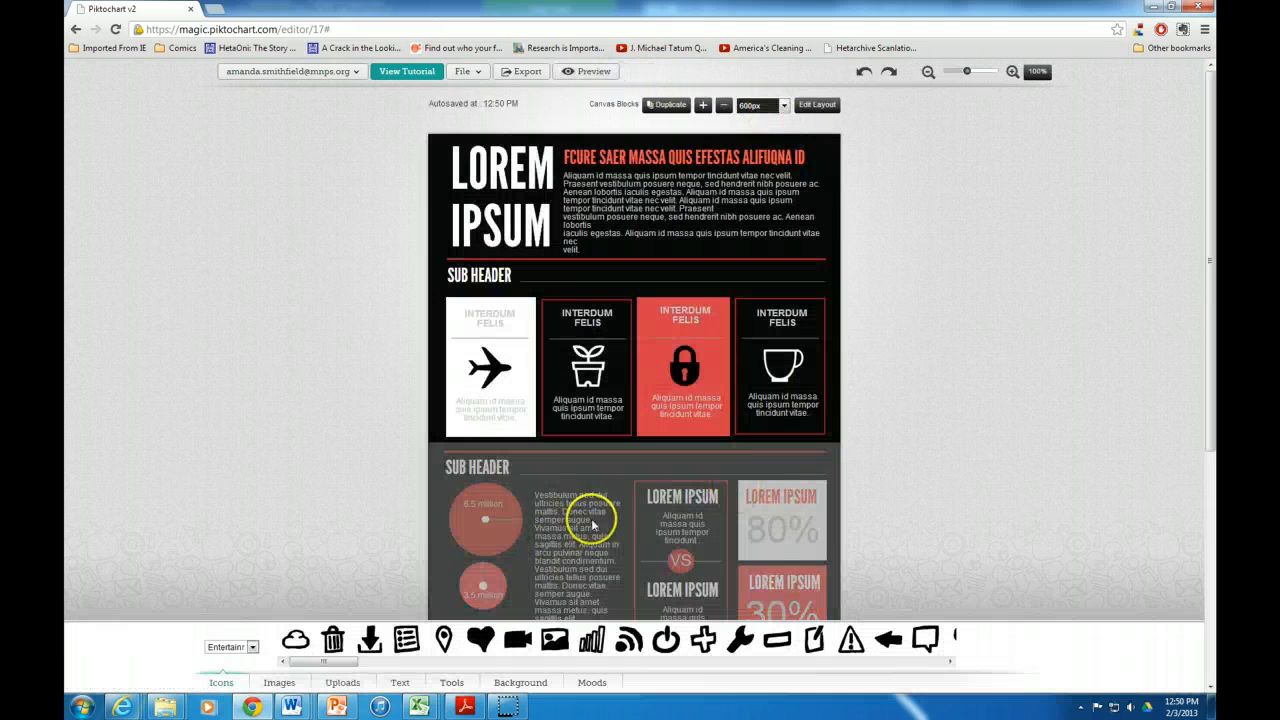
Widen the infographic canvas to 1280px from the Canvas Blocks width options
scroll(675, 510, down, 1)
scroll(675, 510, up, 1)
scroll(675, 510, down, 4)
scroll(675, 510, up, 3)
click(684, 486)
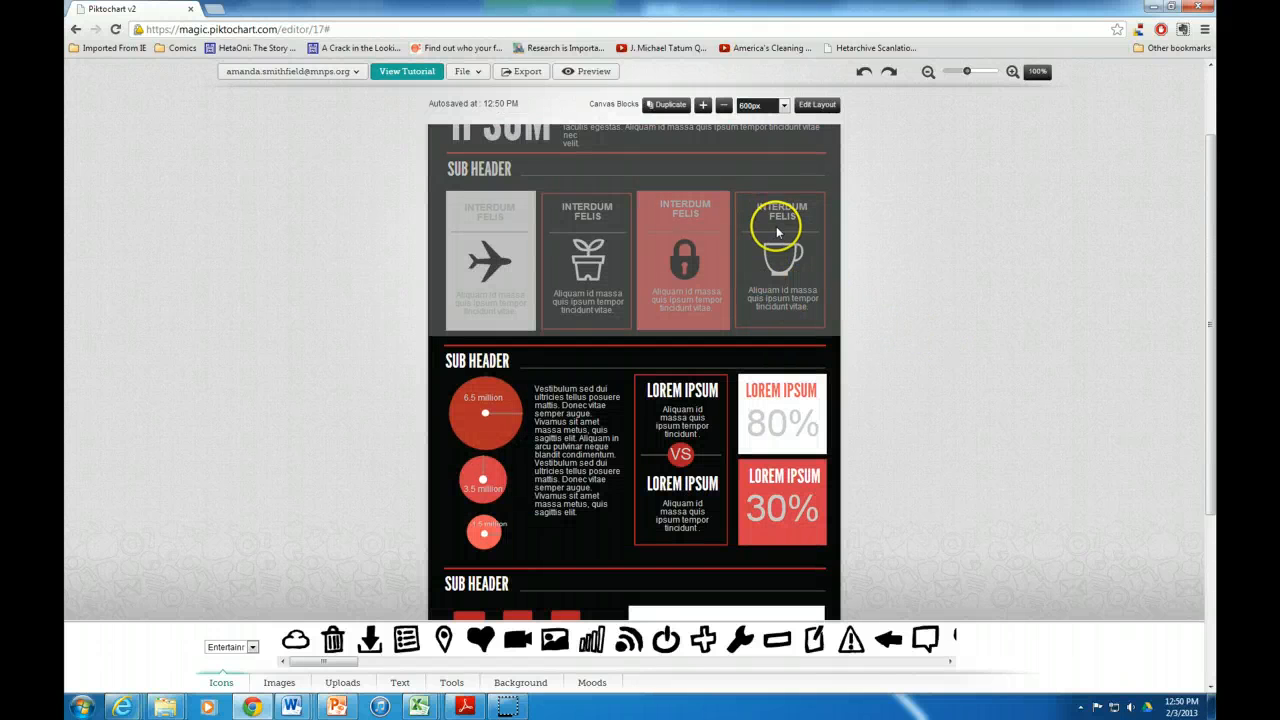
click(784, 105)
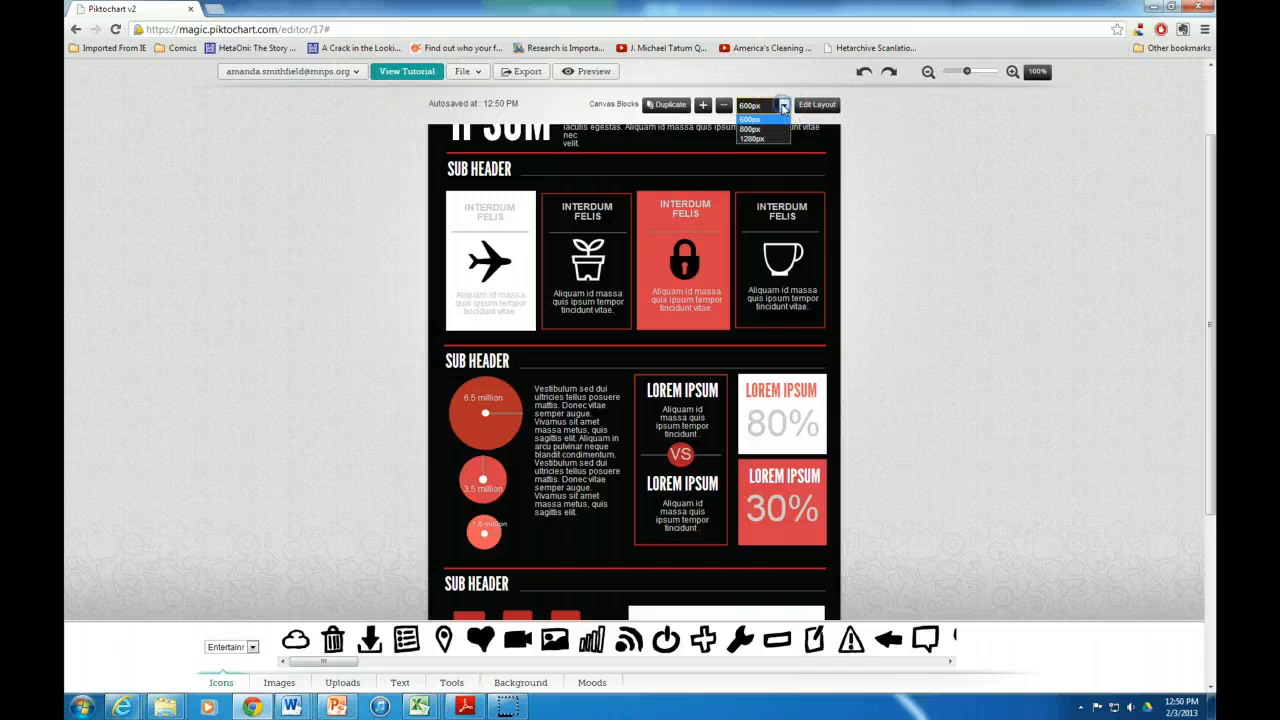
click(765, 120)
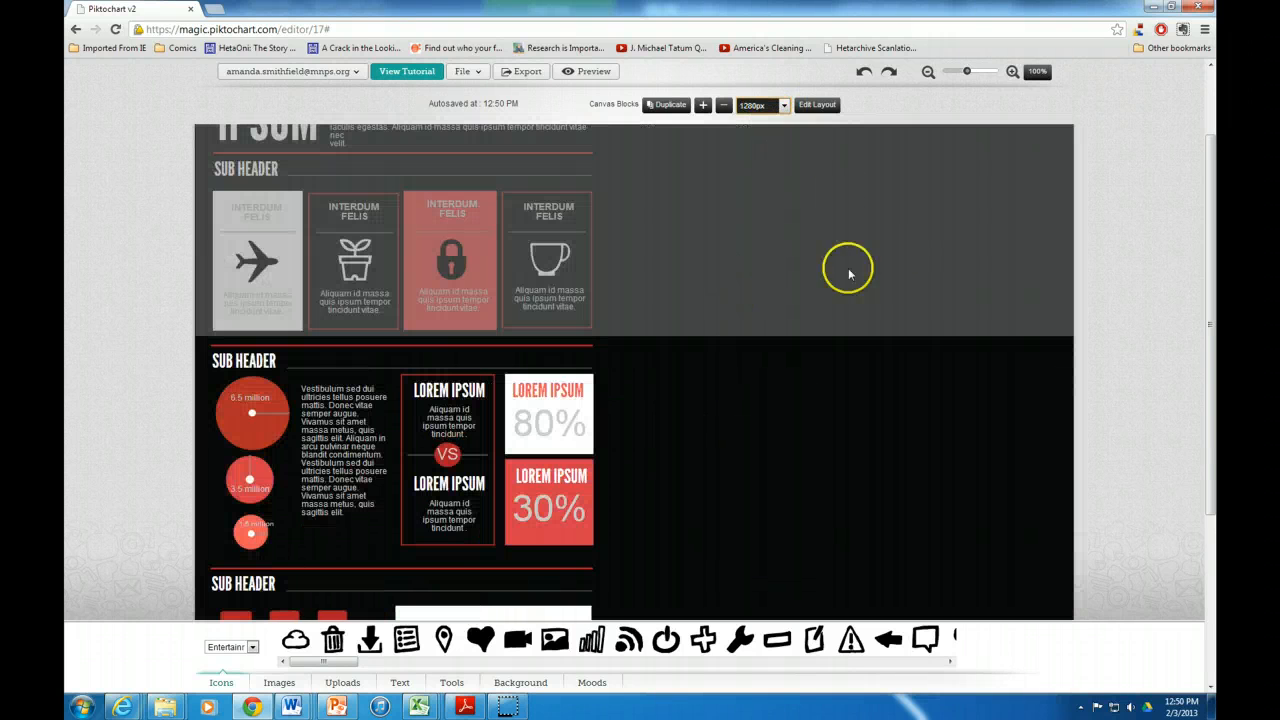
Return the canvas width to 600px and check the lower chart block
scroll(849, 384, up, 1)
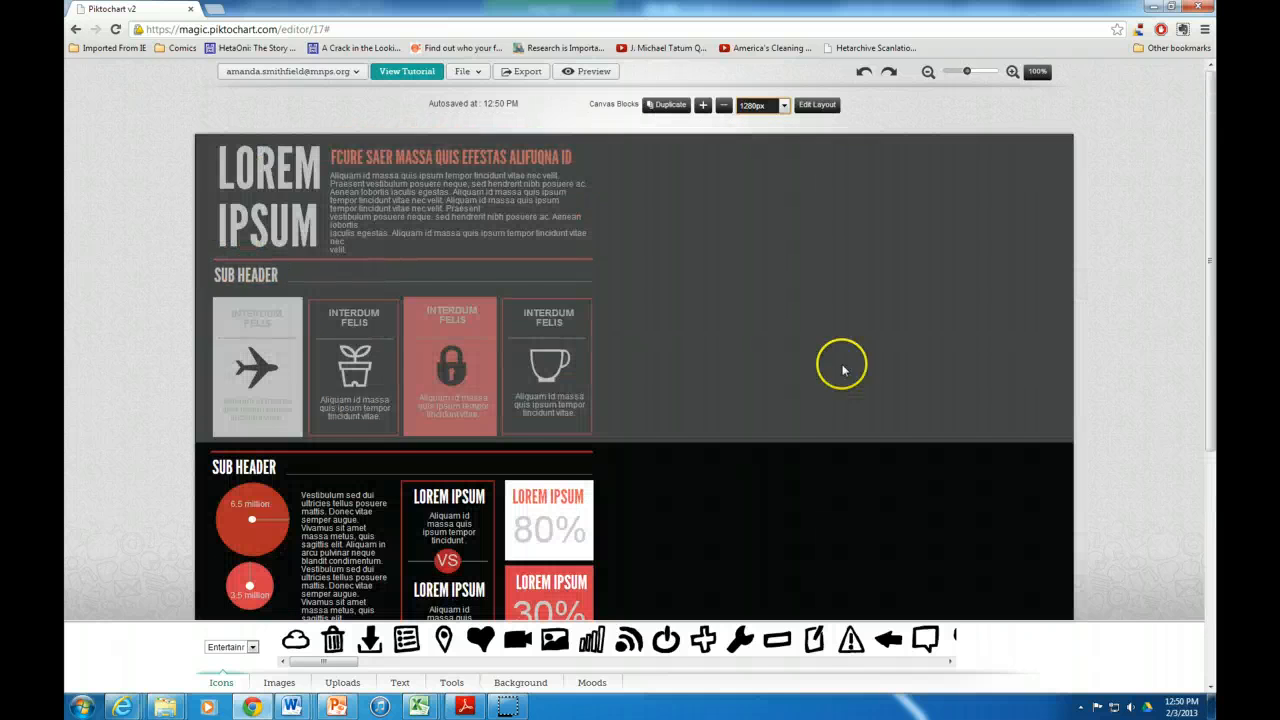
click(782, 106)
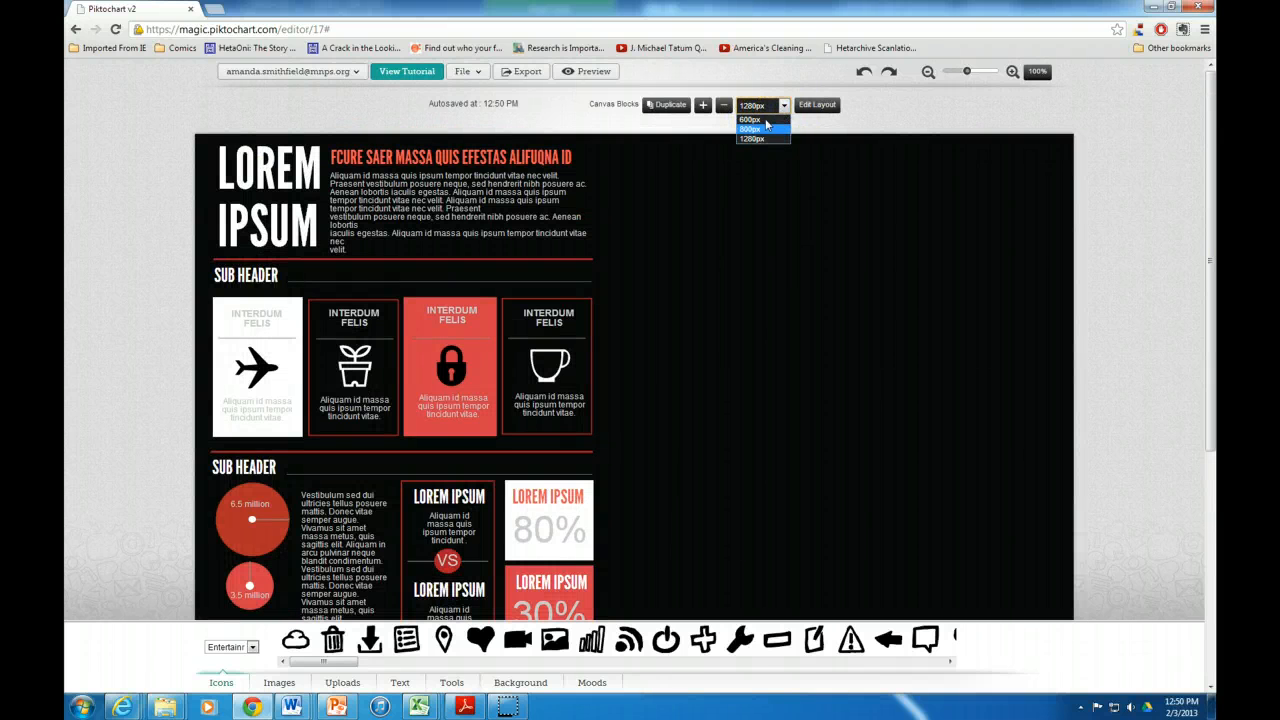
click(751, 119)
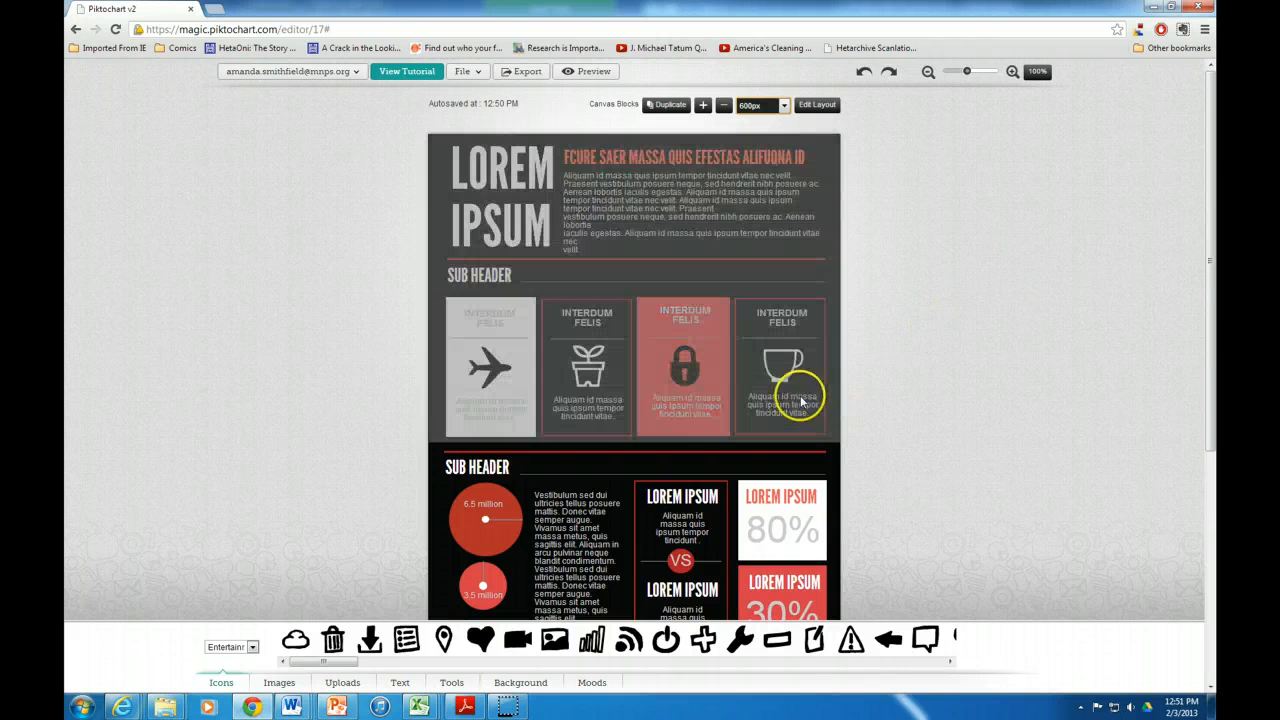
click(720, 507)
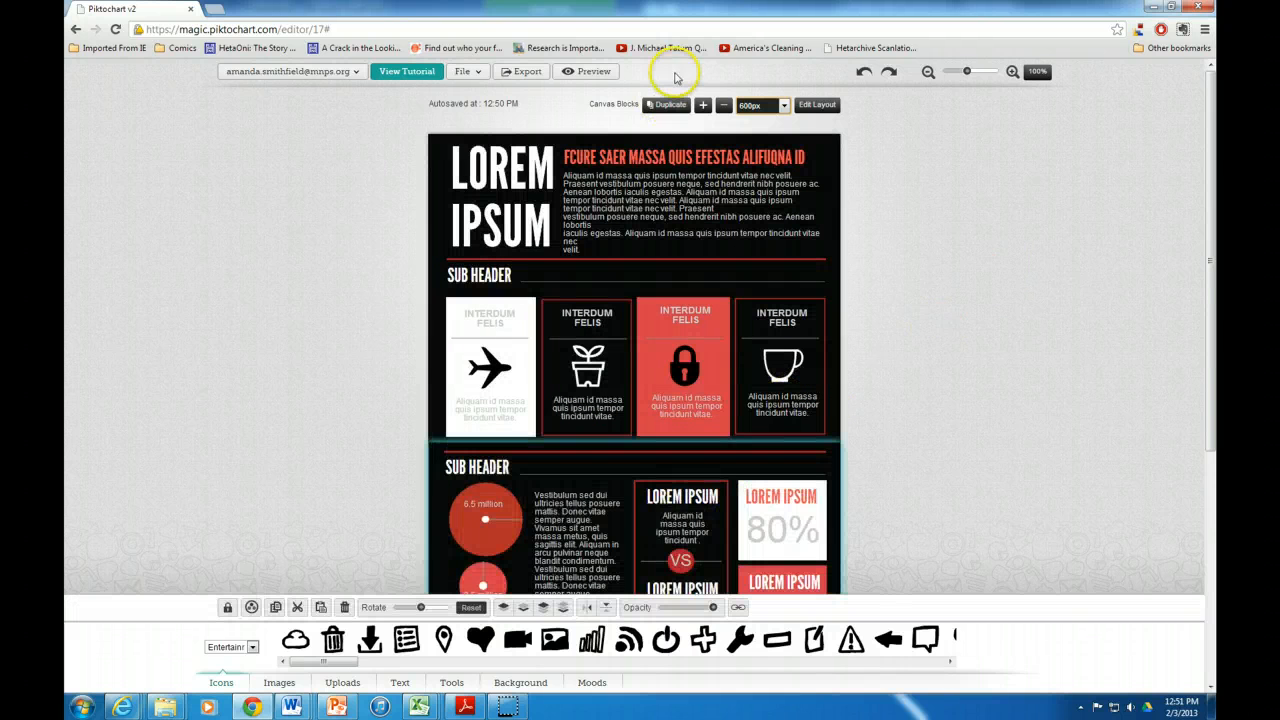
scroll(1128, 264, down, 5)
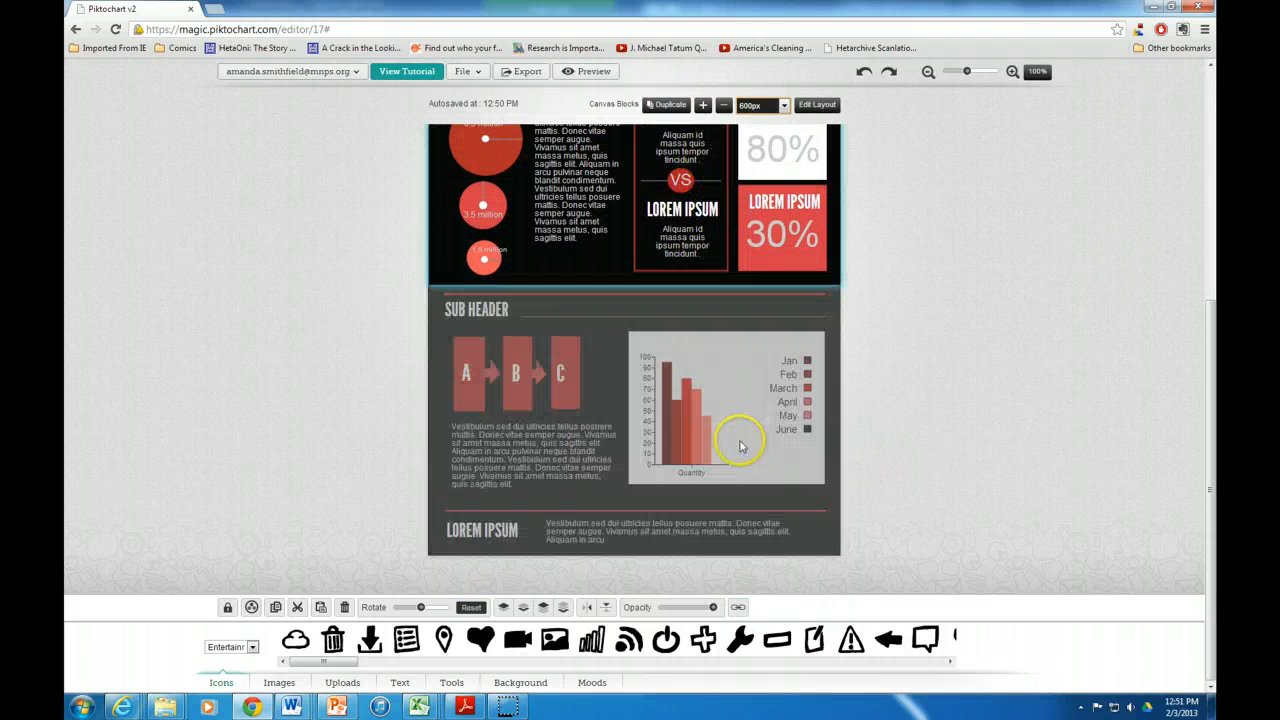
click(727, 437)
Add a new empty block below the chart block and dismiss the notice
click(703, 105)
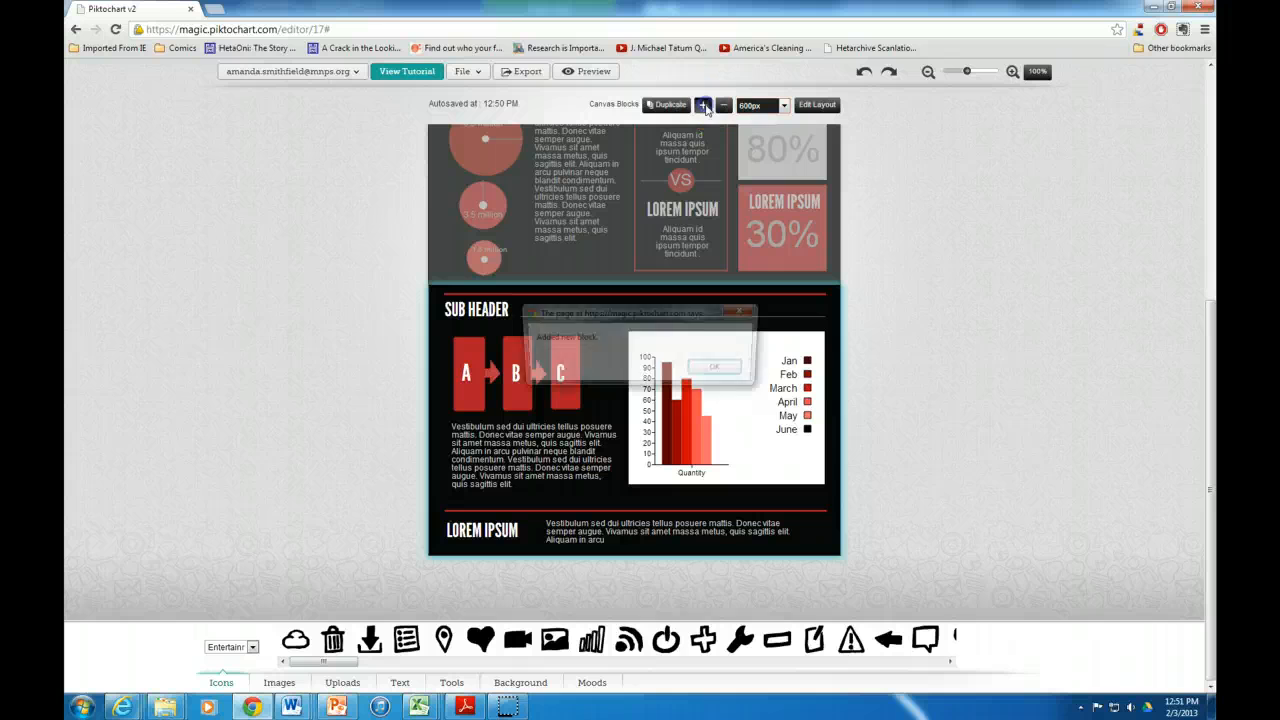
click(746, 309)
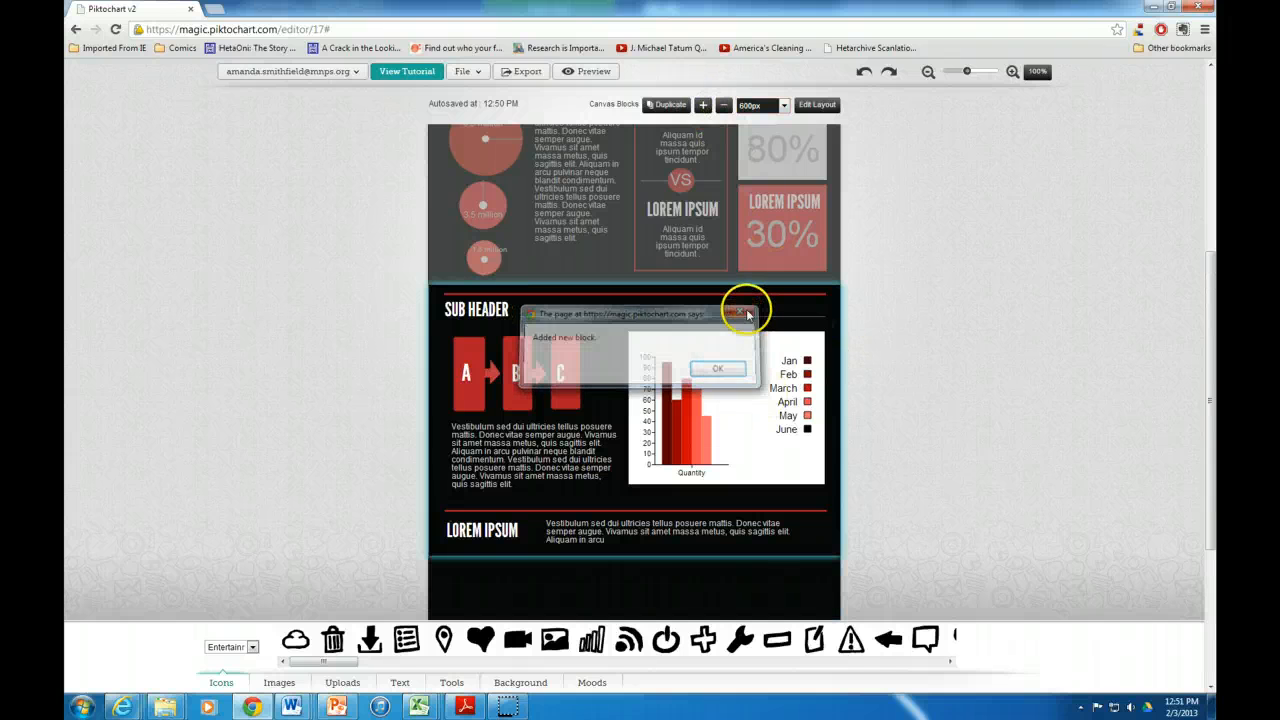
scroll(850, 465, down, 2)
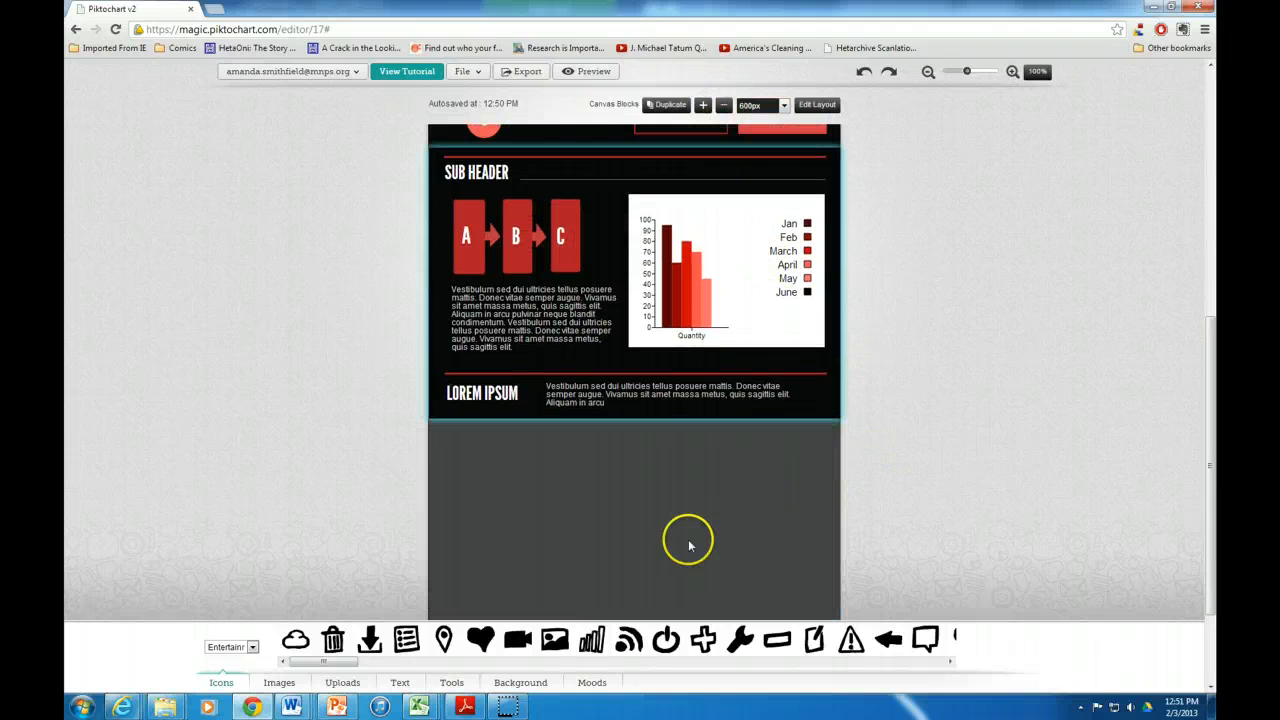
Delete the empty bottom block and confirm its removal
click(514, 588)
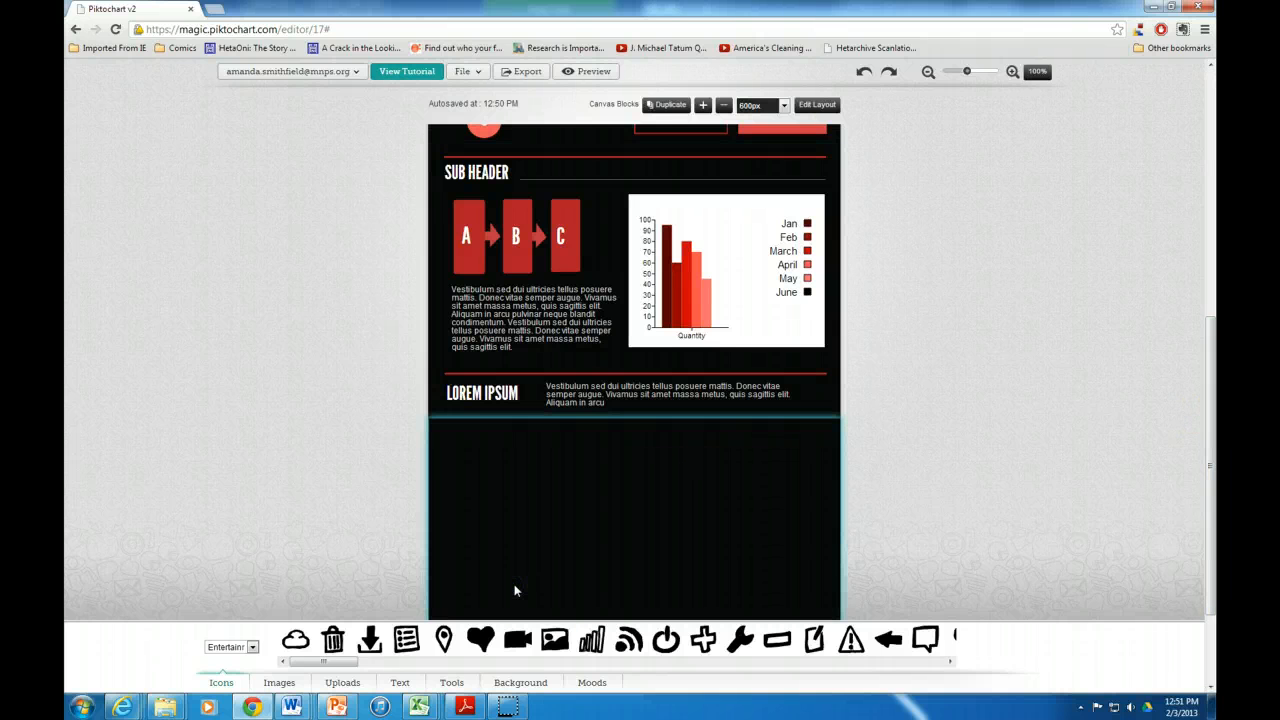
click(941, 242)
click(676, 569)
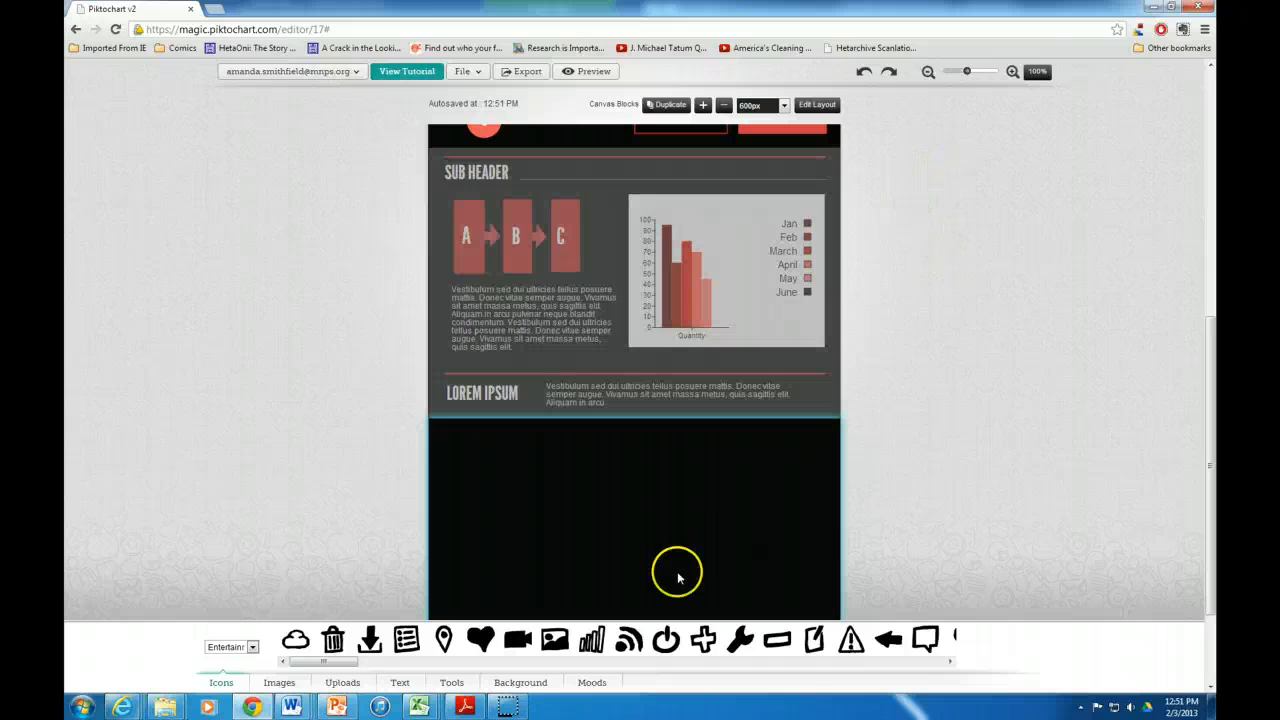
click(708, 520)
click(723, 106)
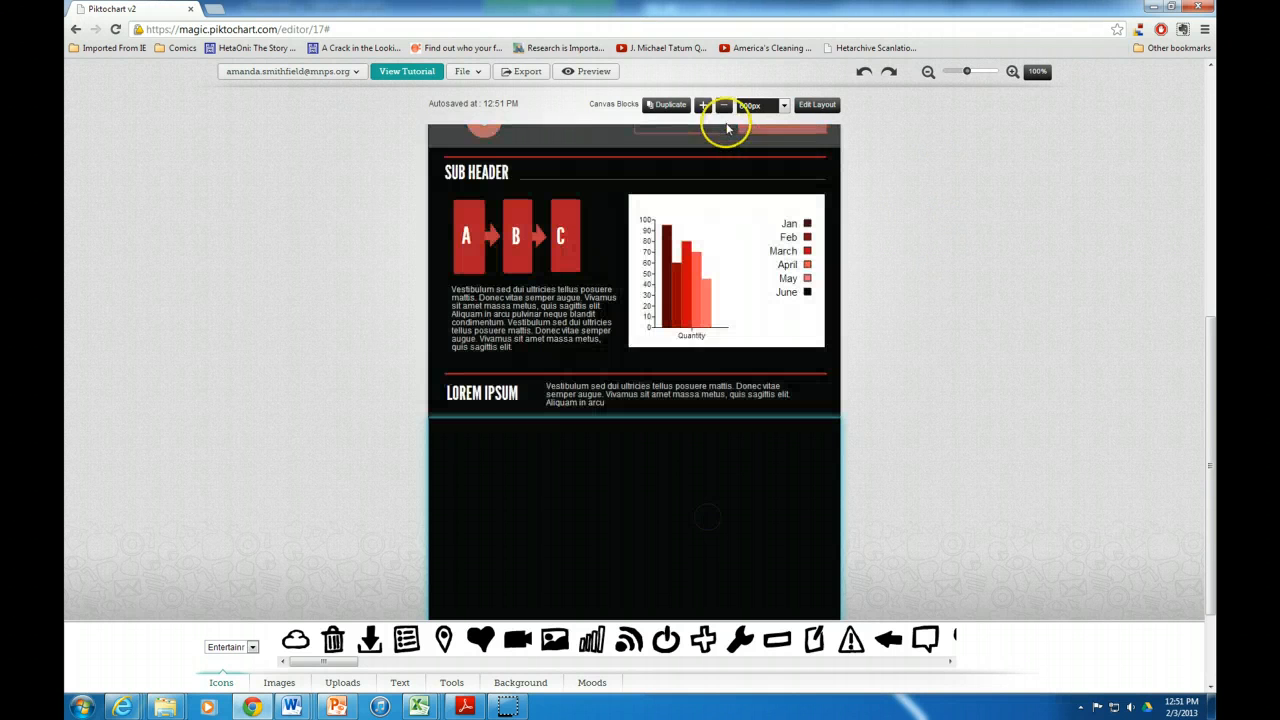
click(656, 374)
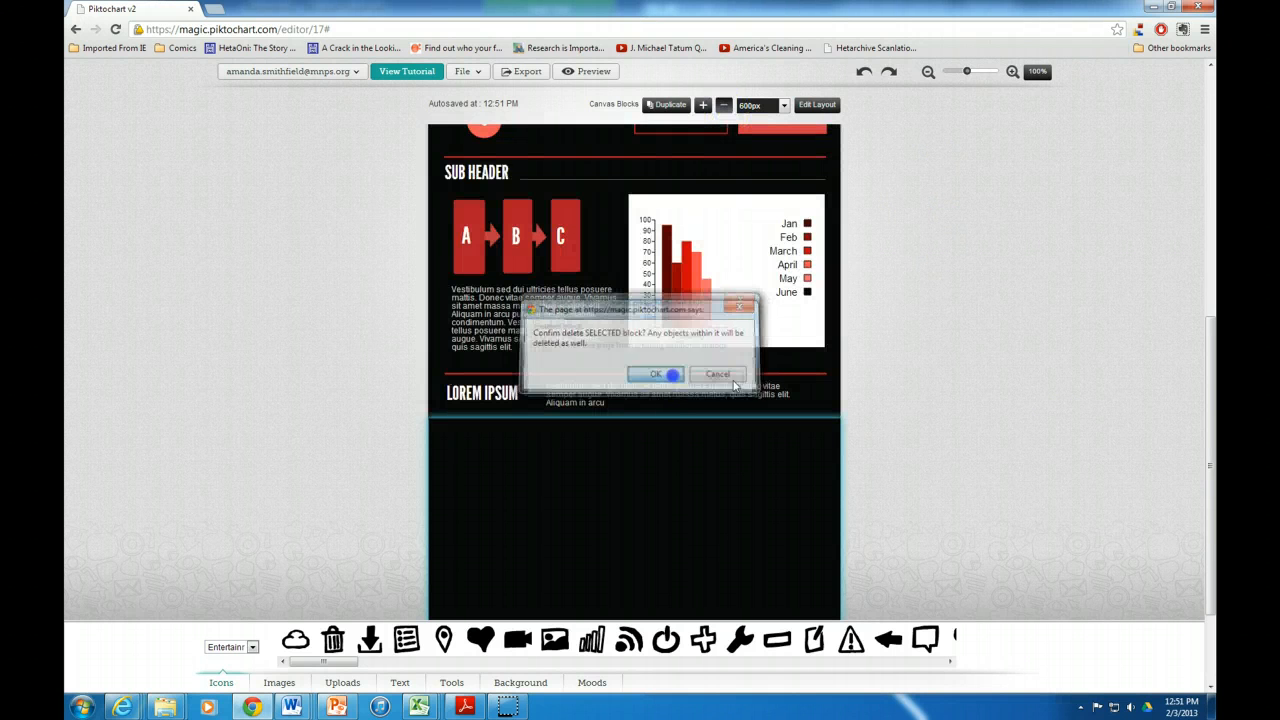
click(743, 300)
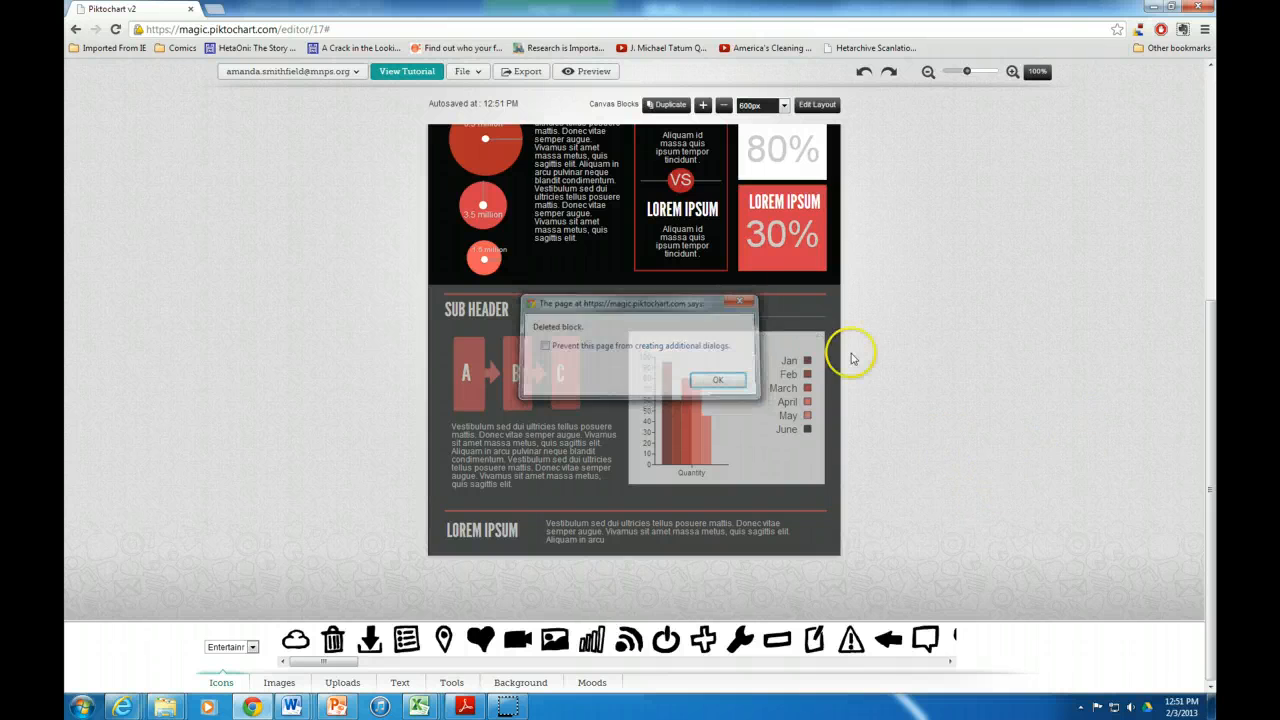
Scroll back to the top and select the header block
scroll(1046, 509, up, 3)
scroll(1046, 509, up, 1)
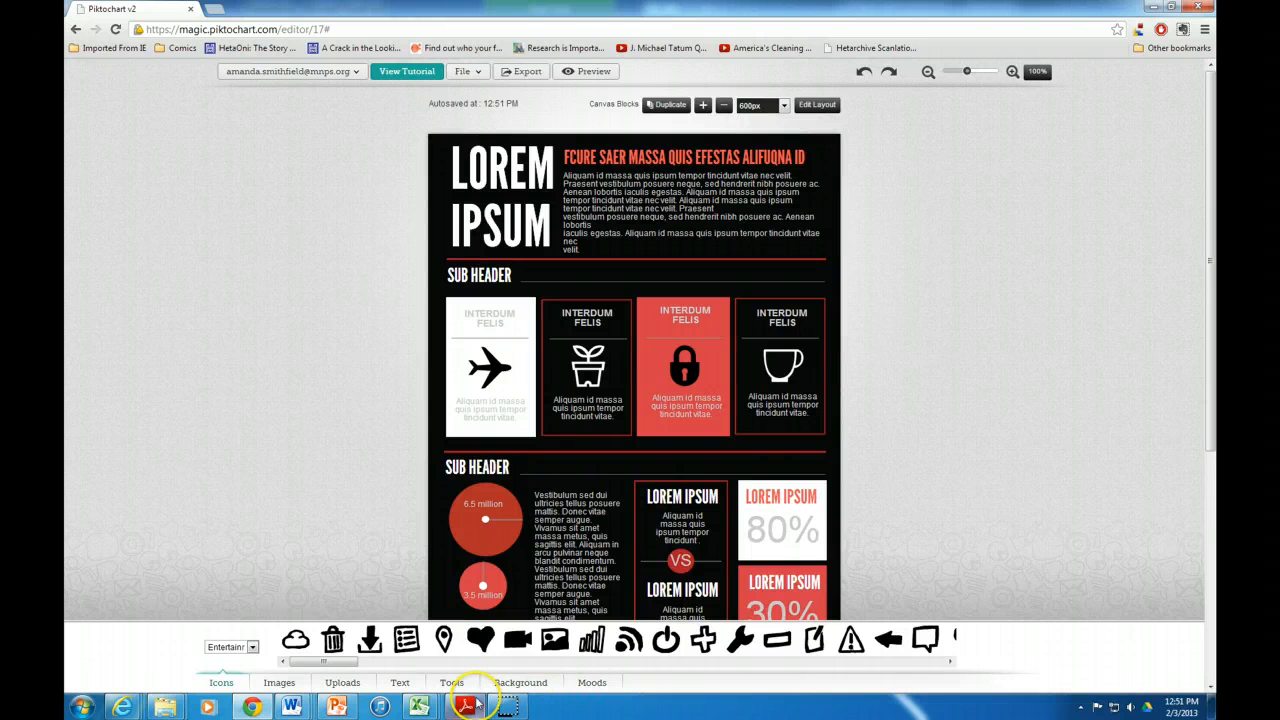
click(228, 647)
click(499, 210)
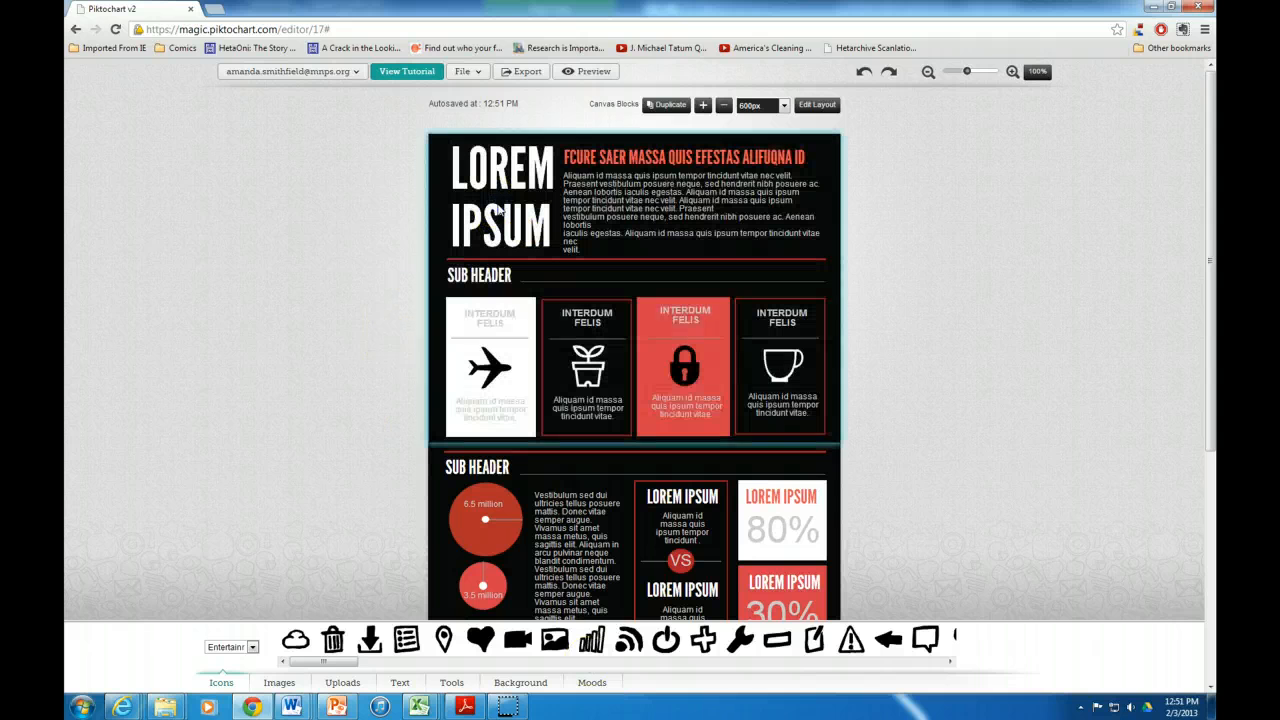
click(497, 207)
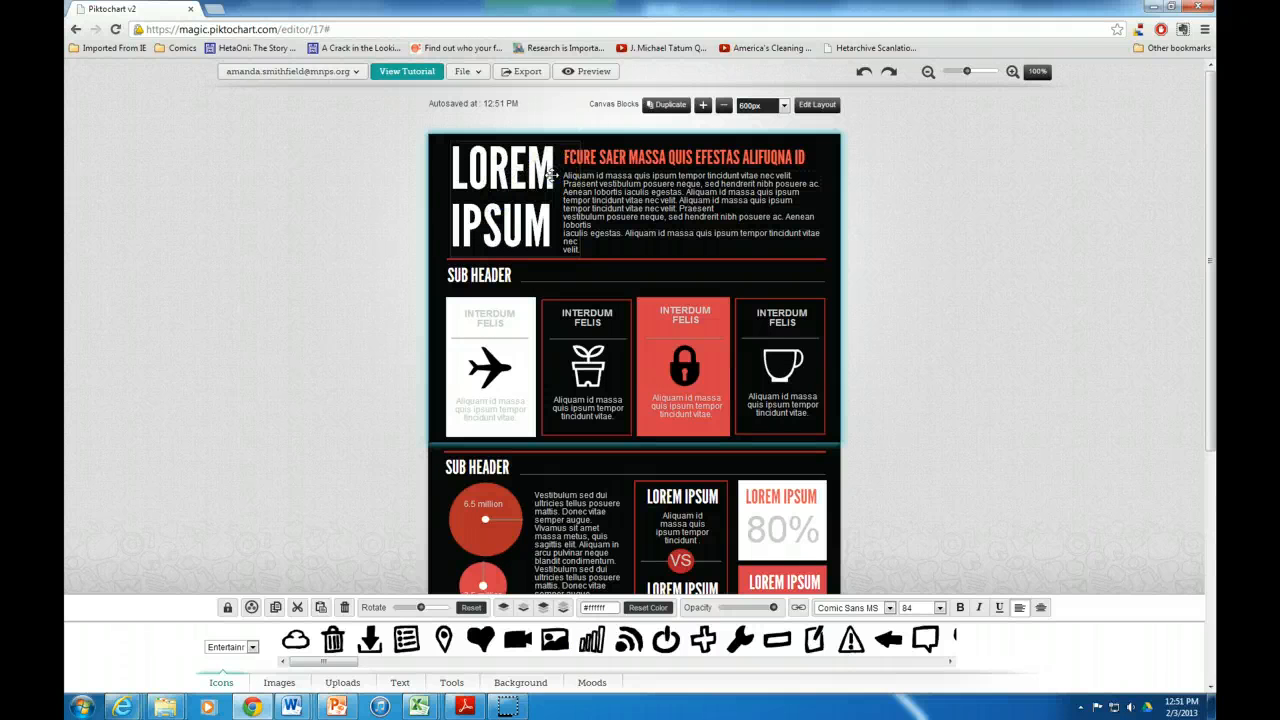
click(537, 178)
click(227, 612)
click(250, 609)
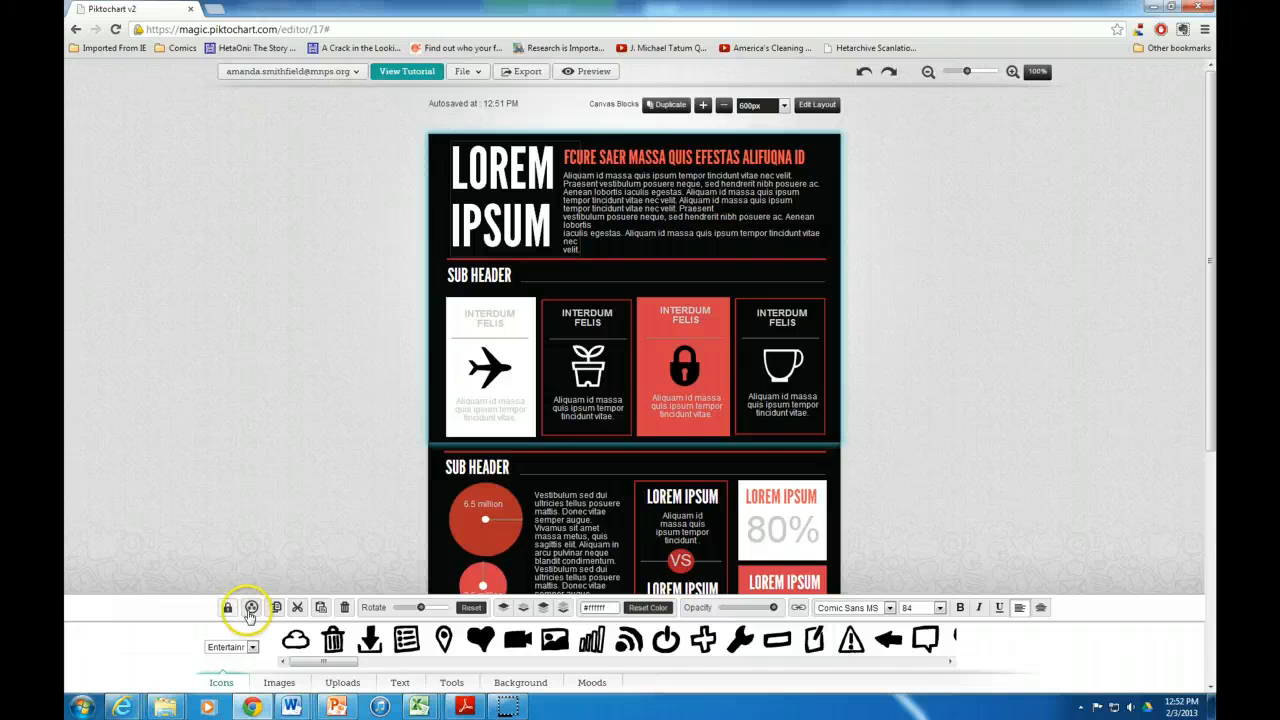
click(251, 610)
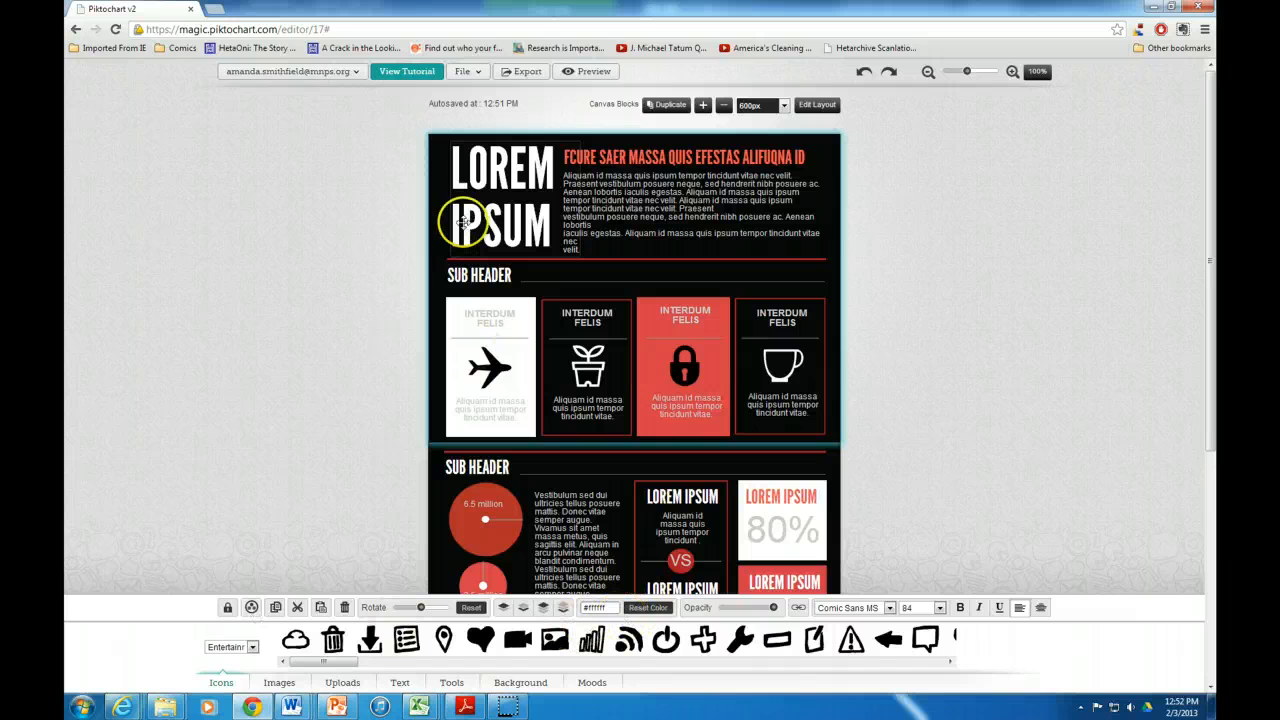
click(297, 609)
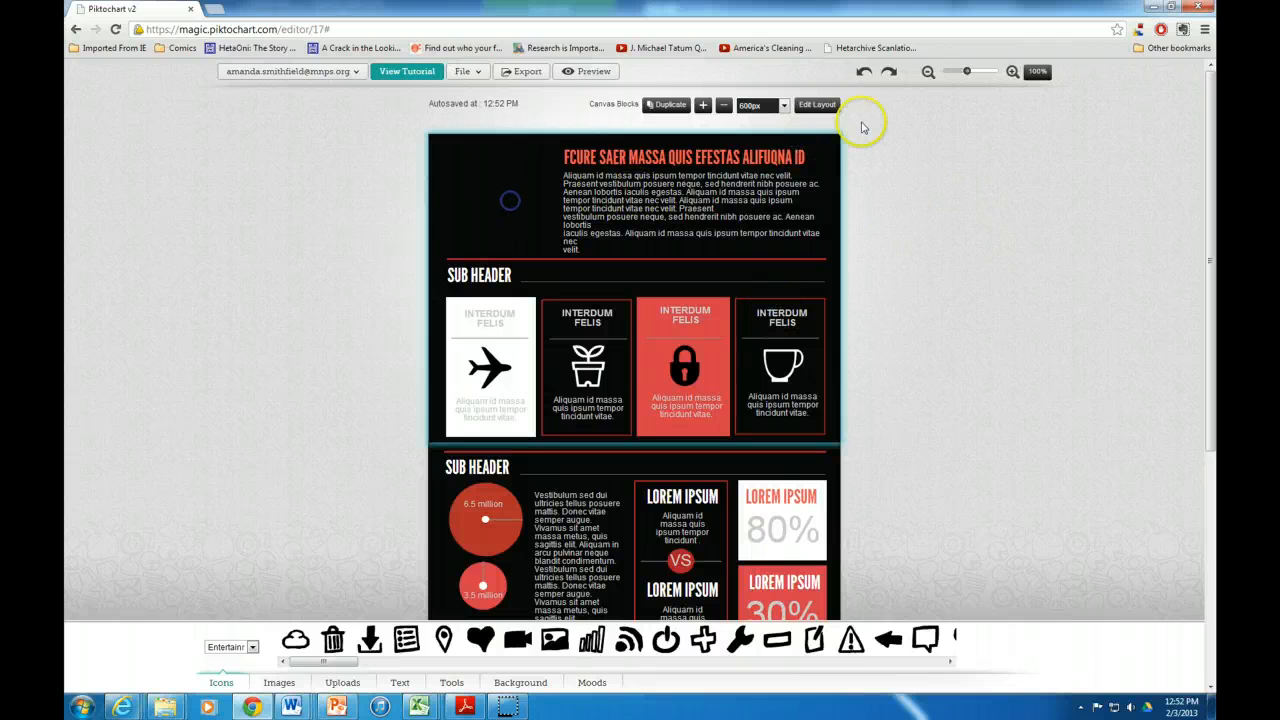
click(862, 73)
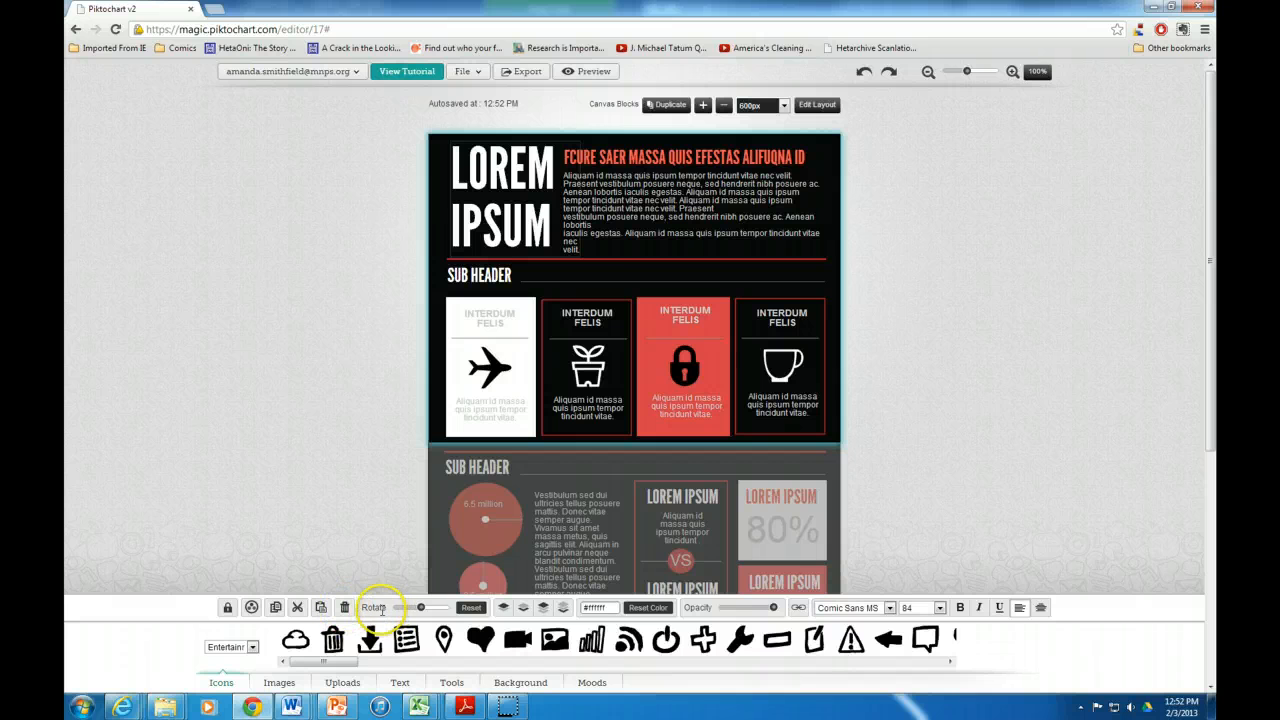
Lower the LOREM IPSUM title's opacity to a semi-transparent grey and nudge it slightly left
drag(419, 607, 420, 610)
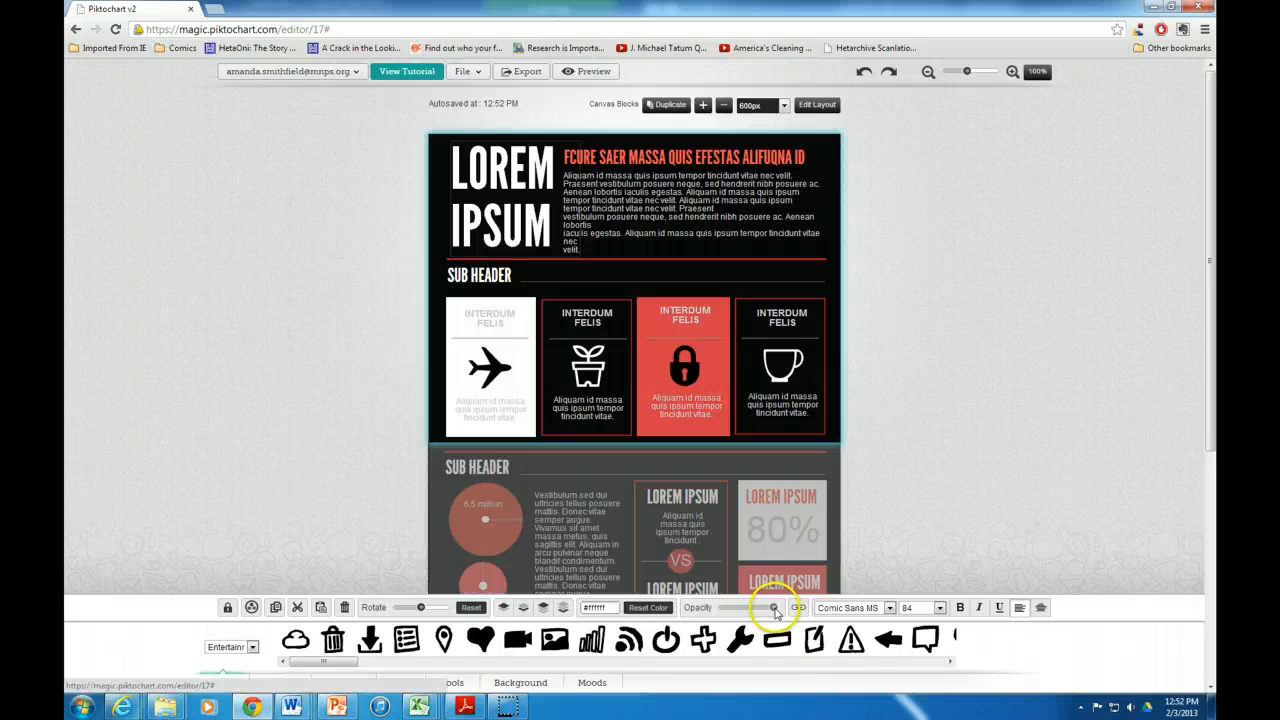
drag(773, 610, 741, 614)
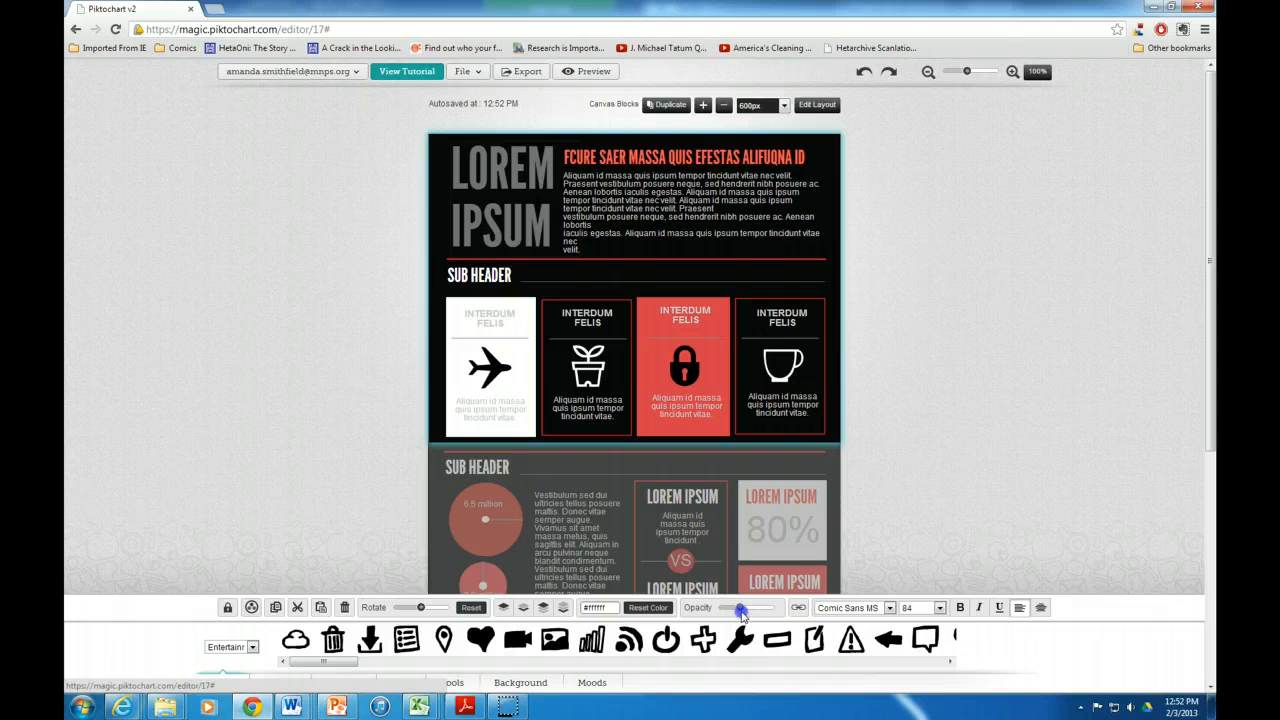
click(798, 609)
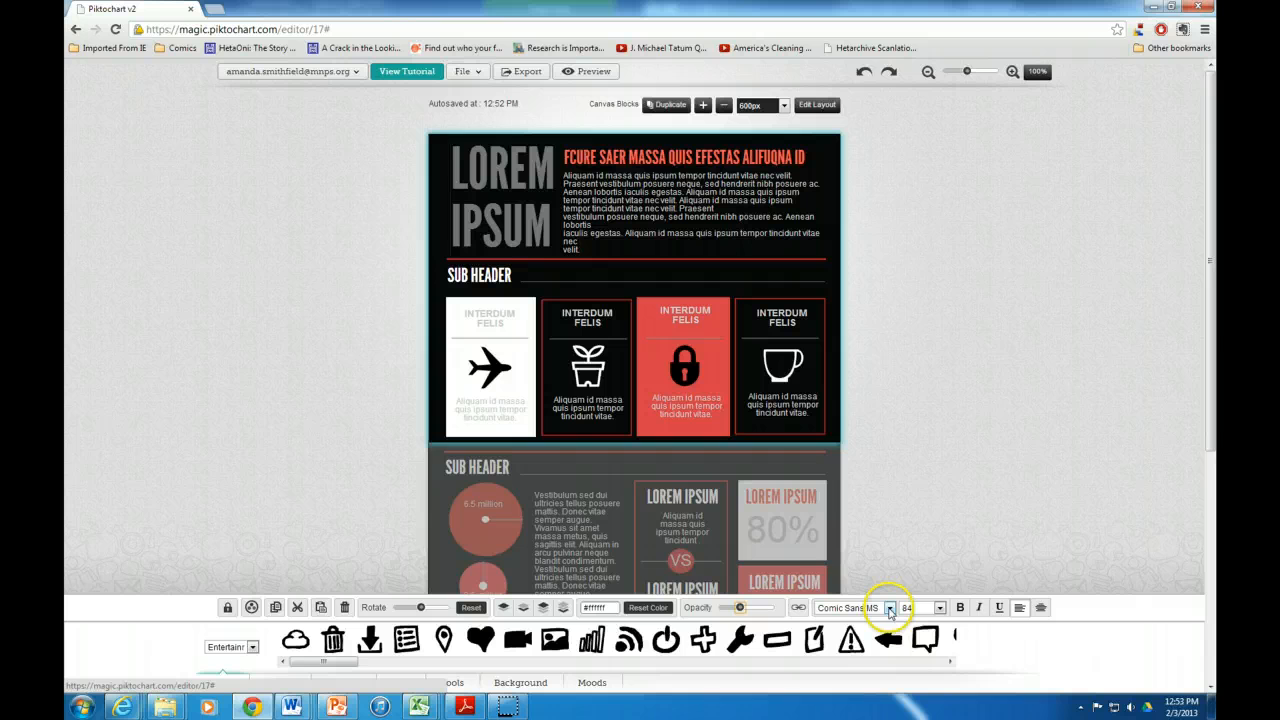
click(544, 236)
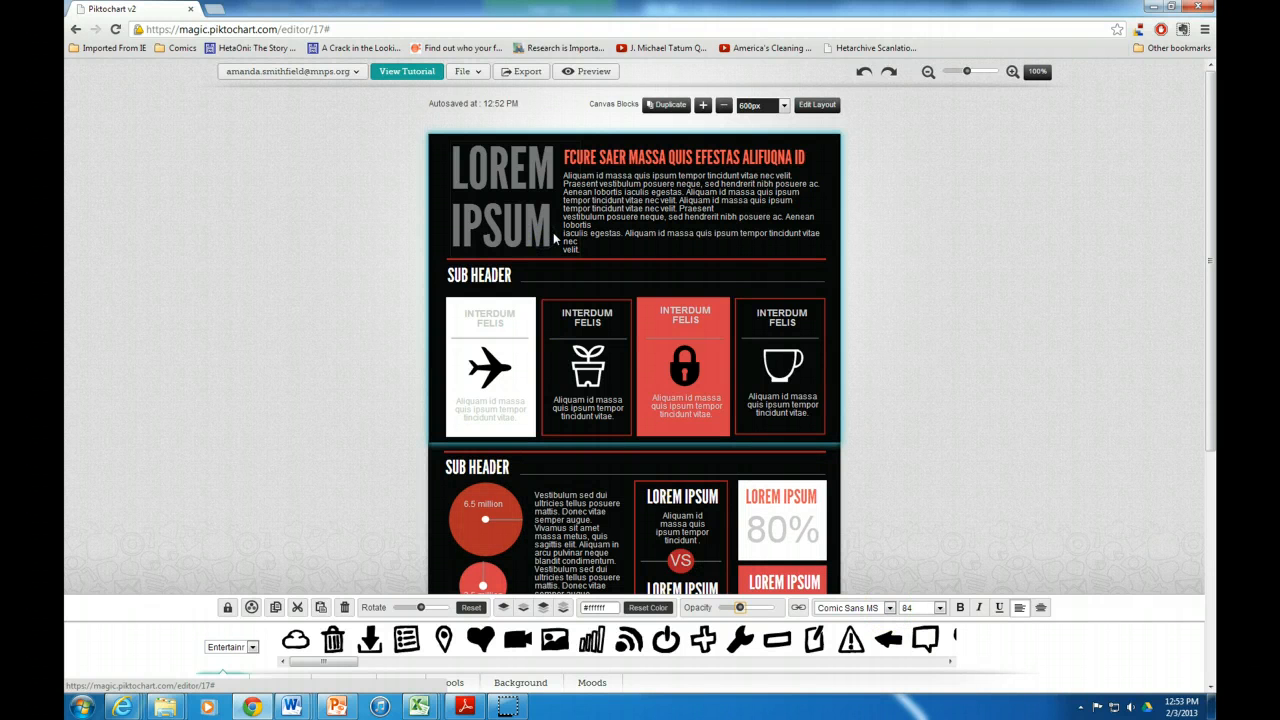
mouse_move(554, 238)
mouse_down()
mouse_move(532, 238)
mouse_move(548, 242)
mouse_up()
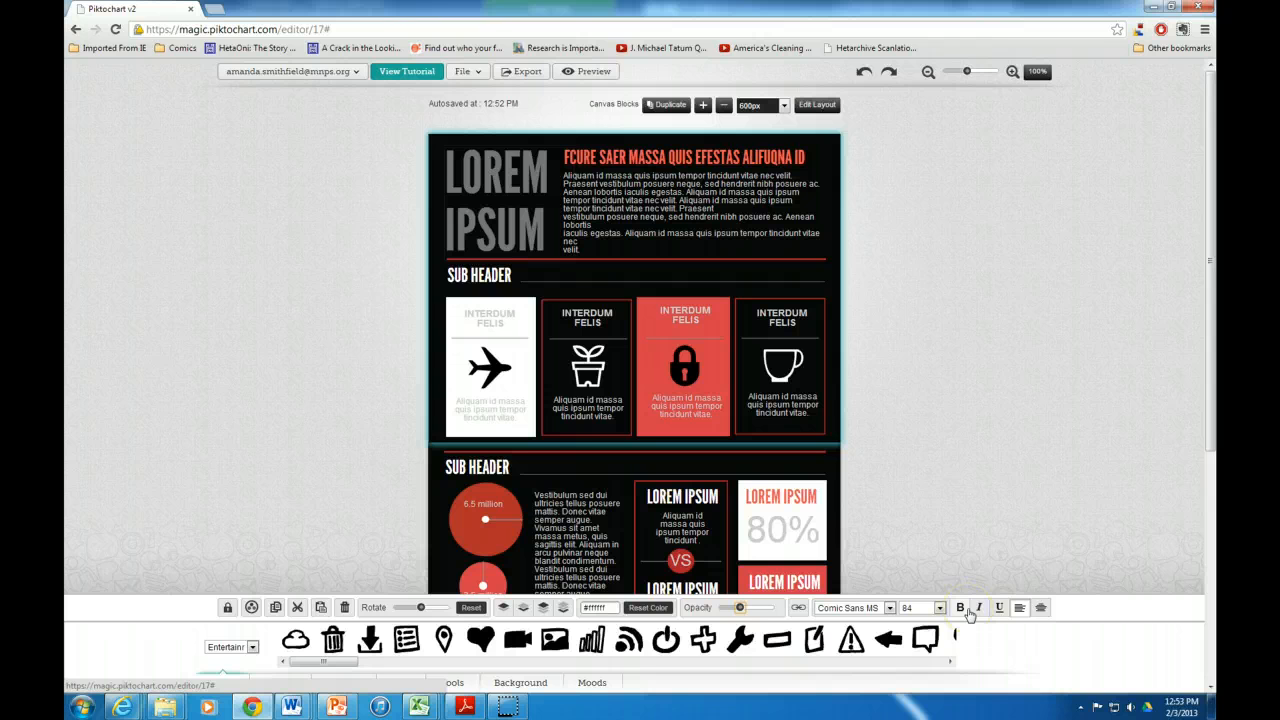
click(665, 195)
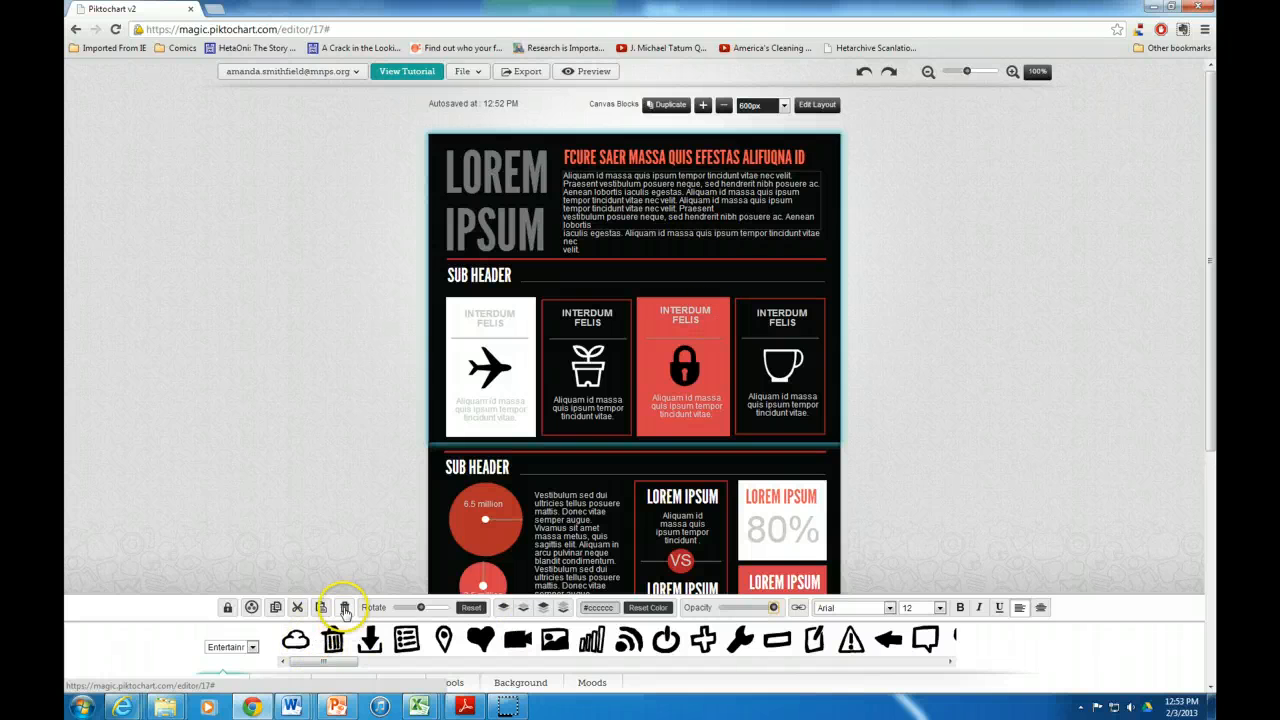
Delete the header paragraph and the red heading text, leaving LOREM IPSUM selected
click(344, 608)
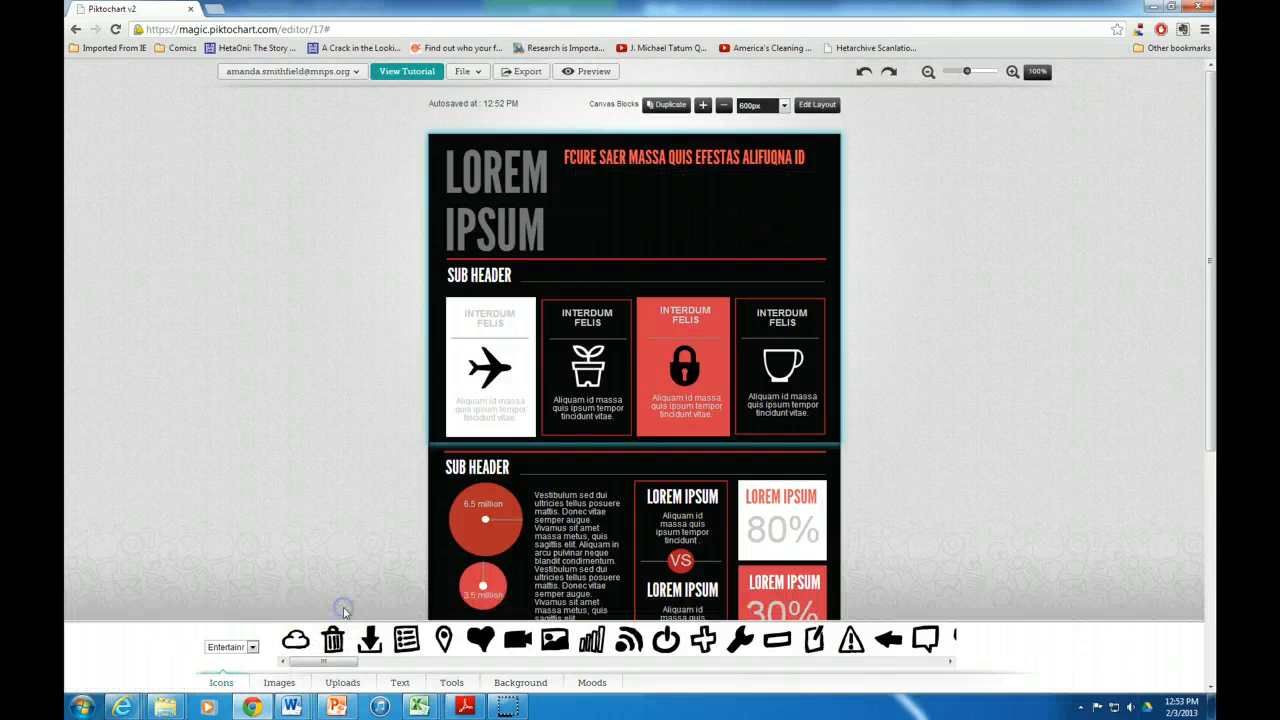
click(691, 156)
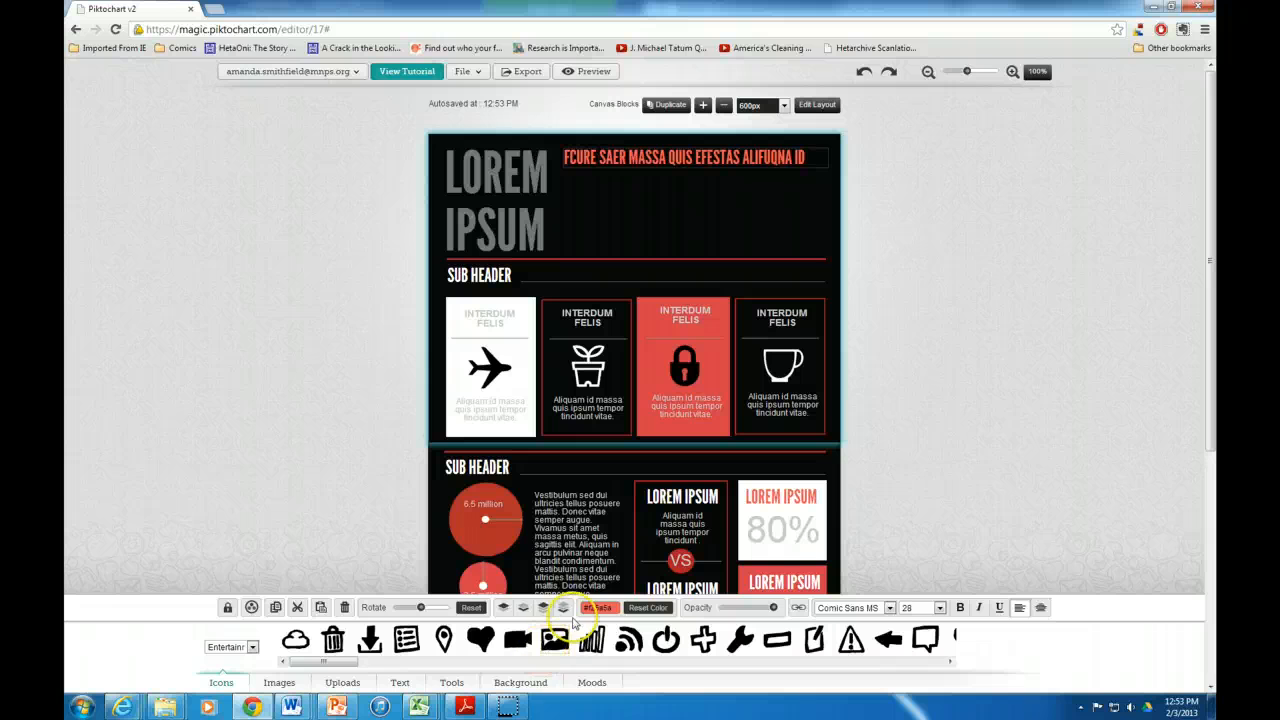
click(344, 609)
click(516, 211)
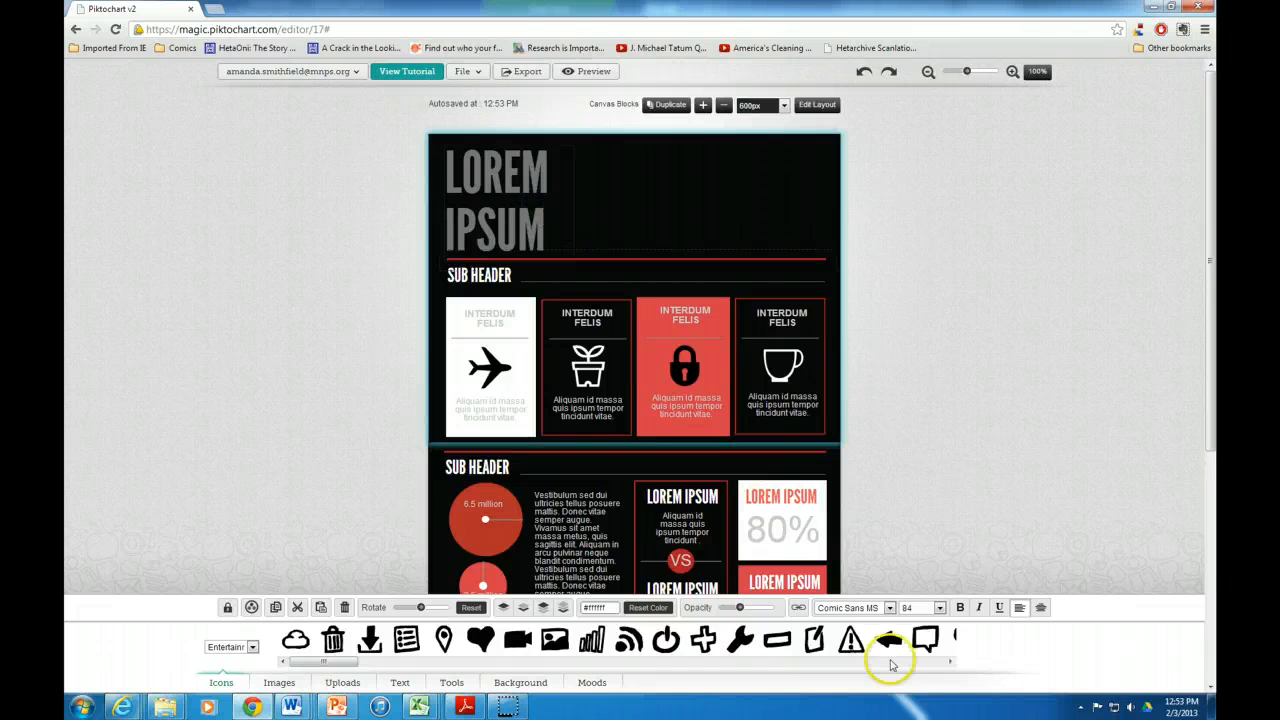
Try font size 144 on the LOREM IPSUM title, then settle on 104 and centre it
click(940, 608)
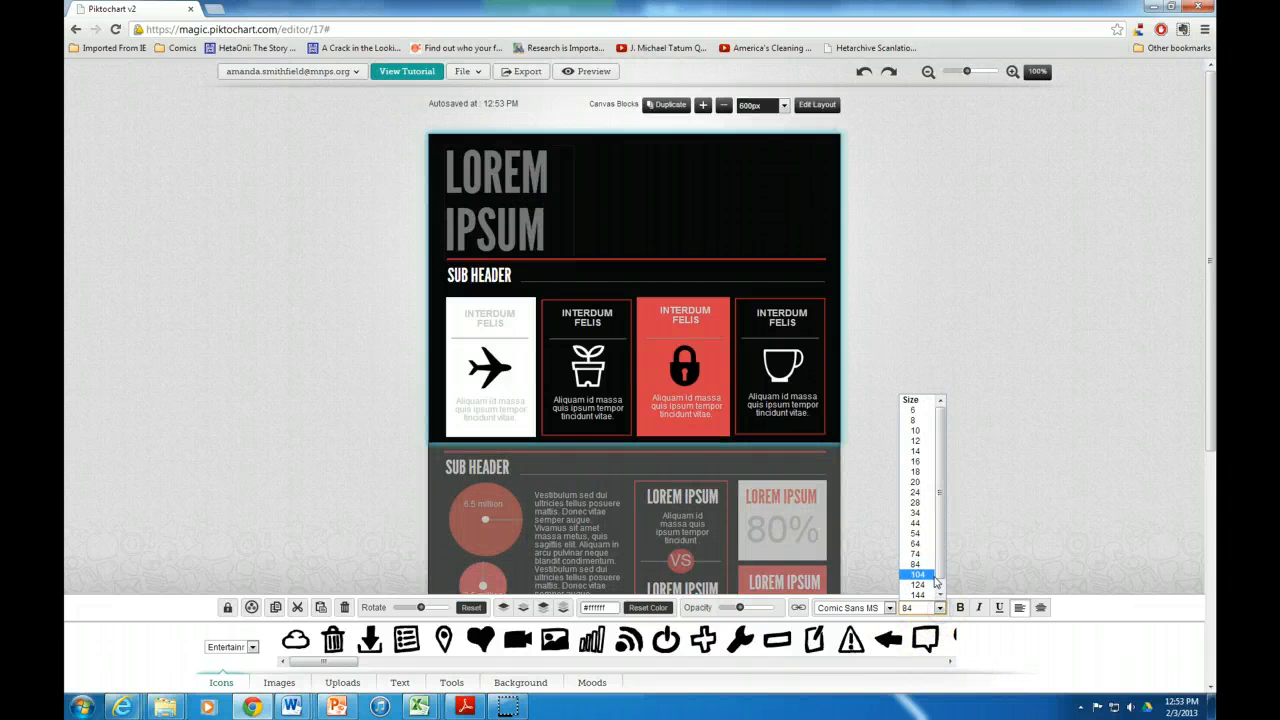
click(917, 593)
click(829, 491)
click(520, 265)
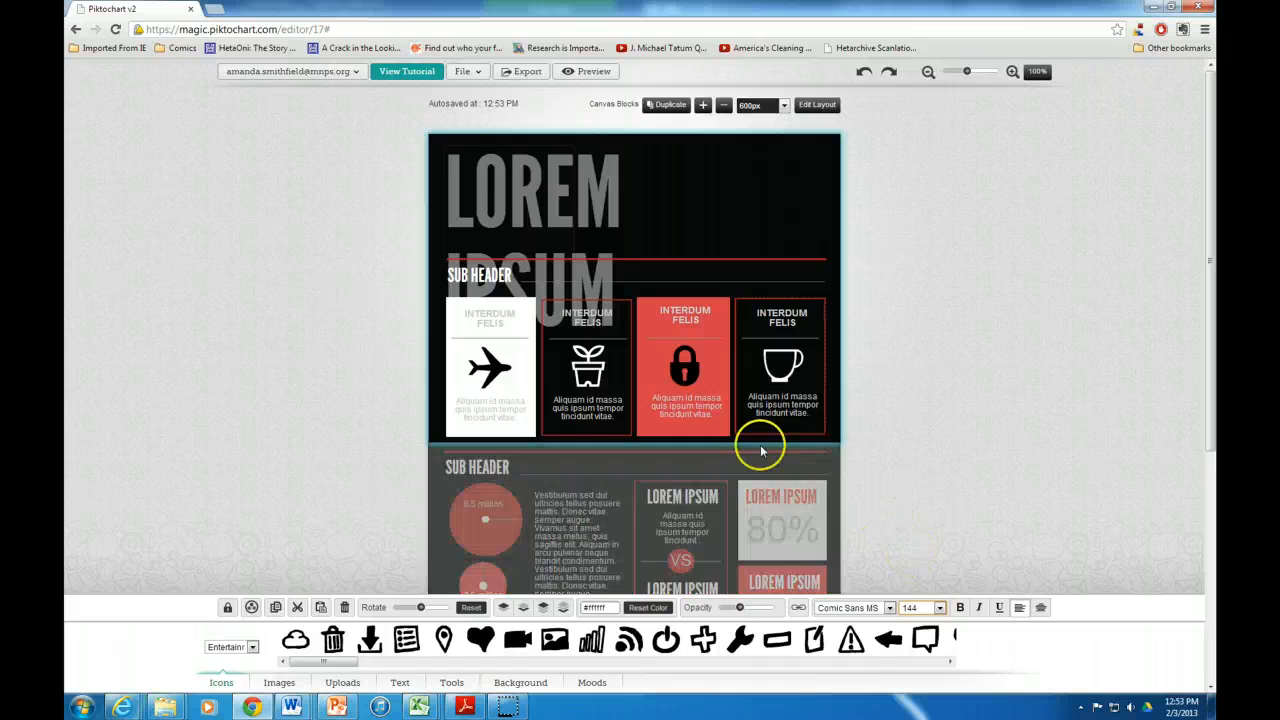
drag(563, 214, 662, 210)
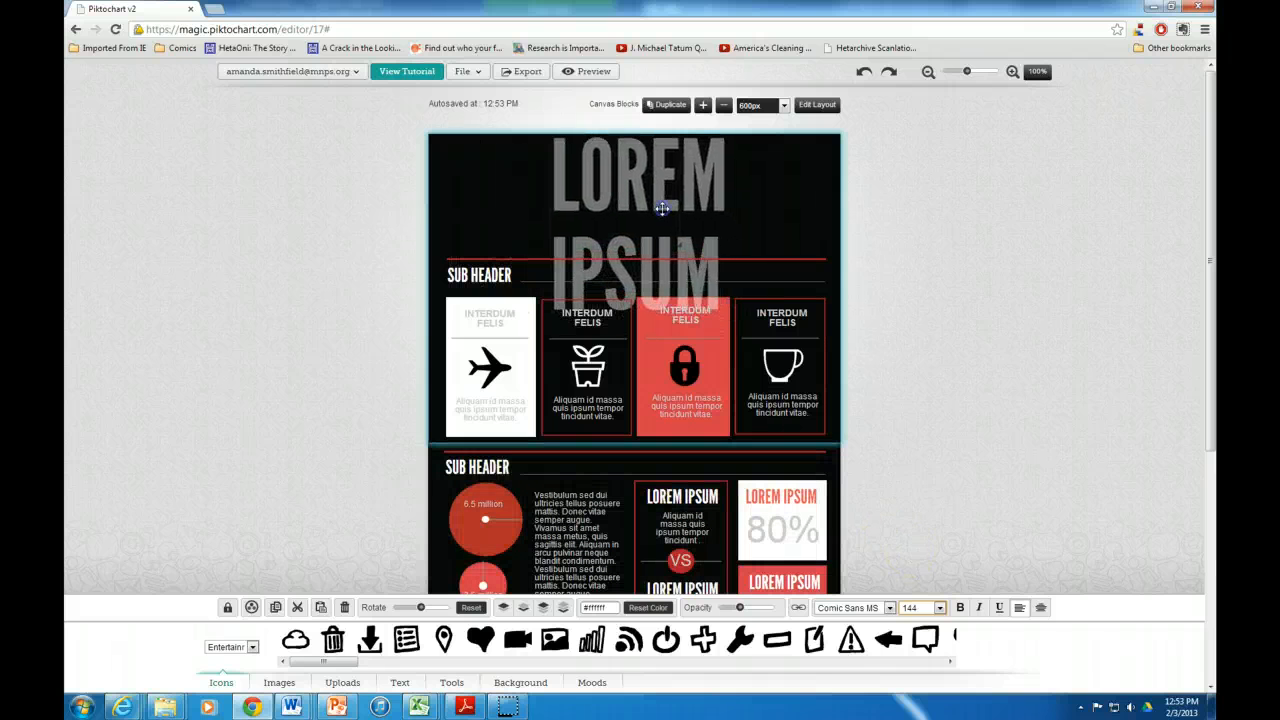
click(696, 286)
click(706, 237)
click(601, 220)
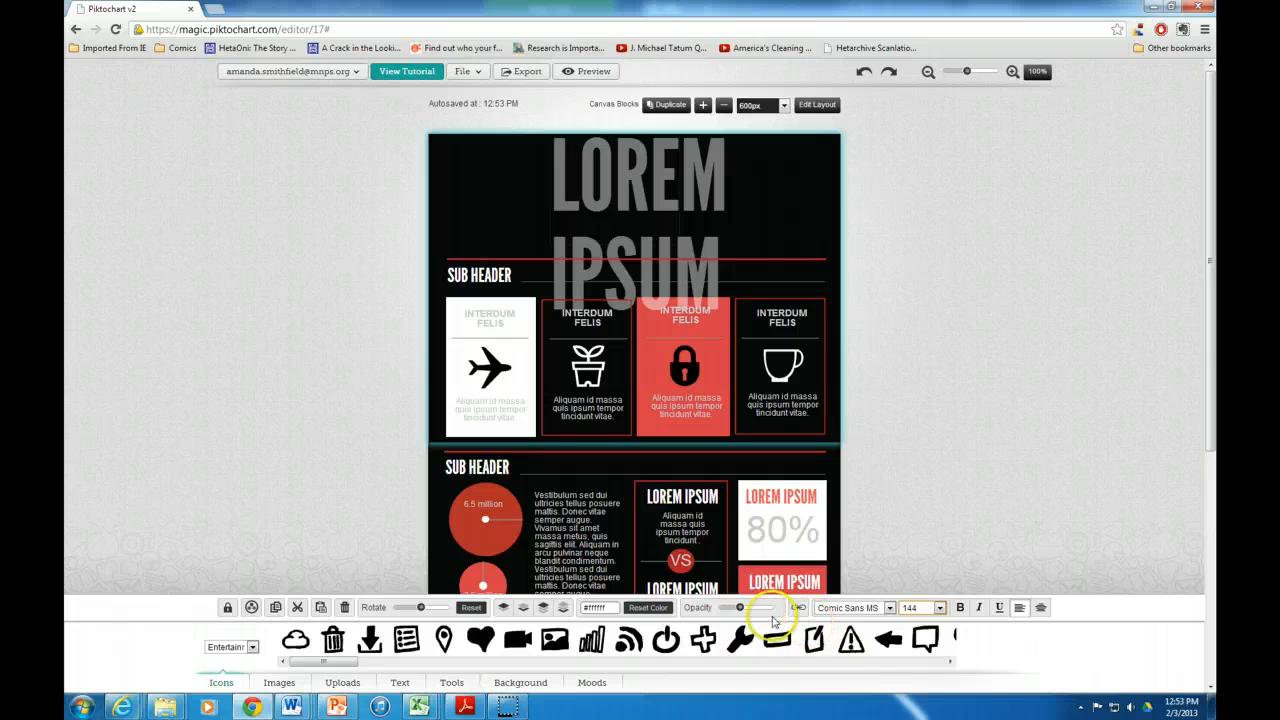
click(940, 607)
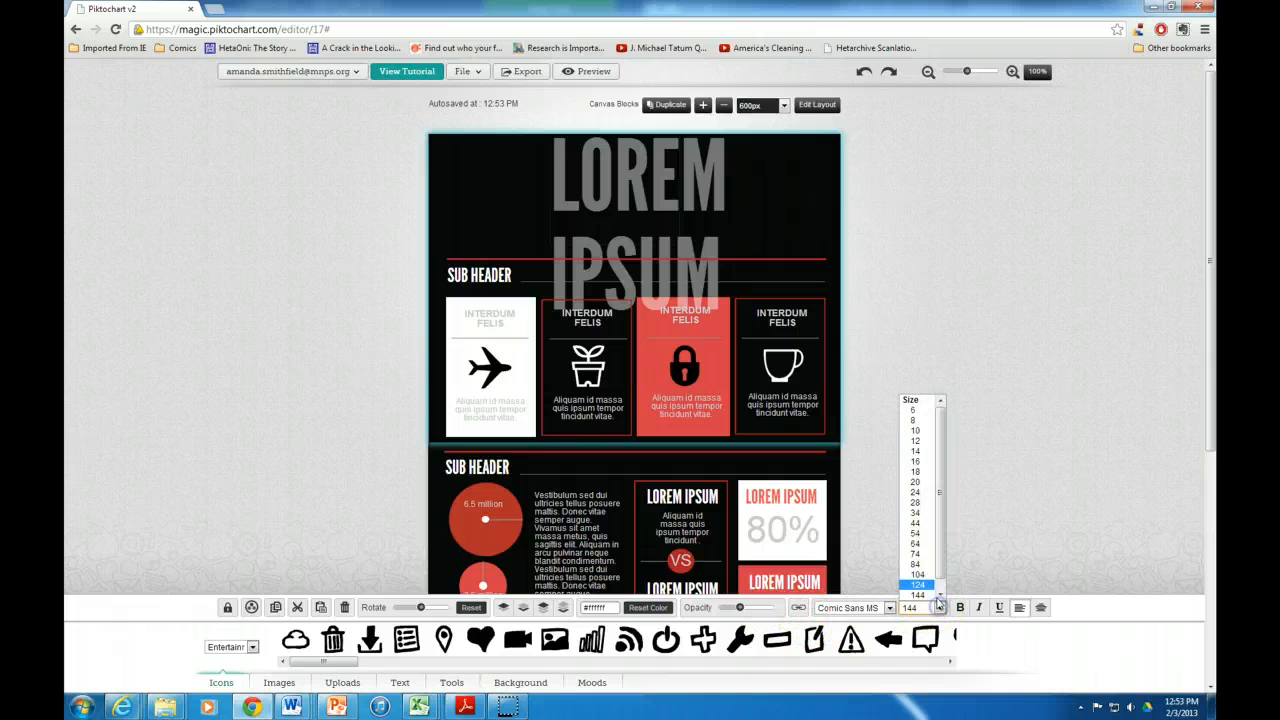
click(930, 576)
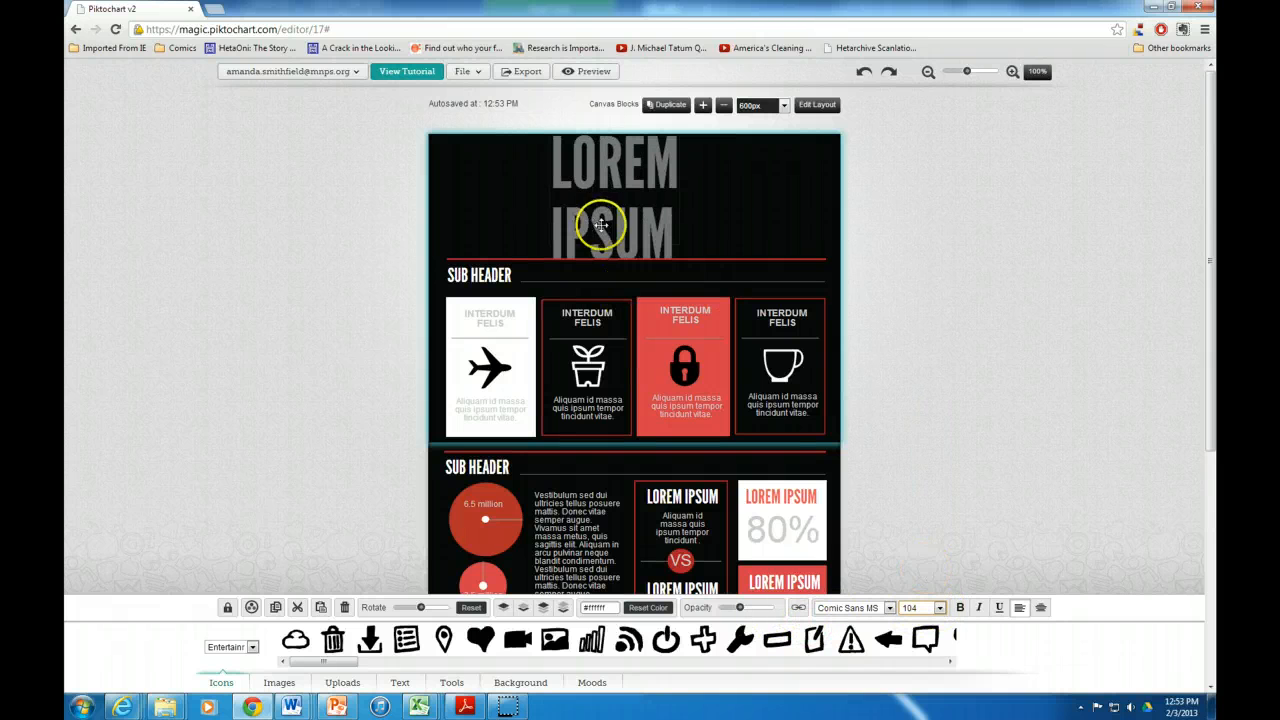
drag(623, 217, 642, 215)
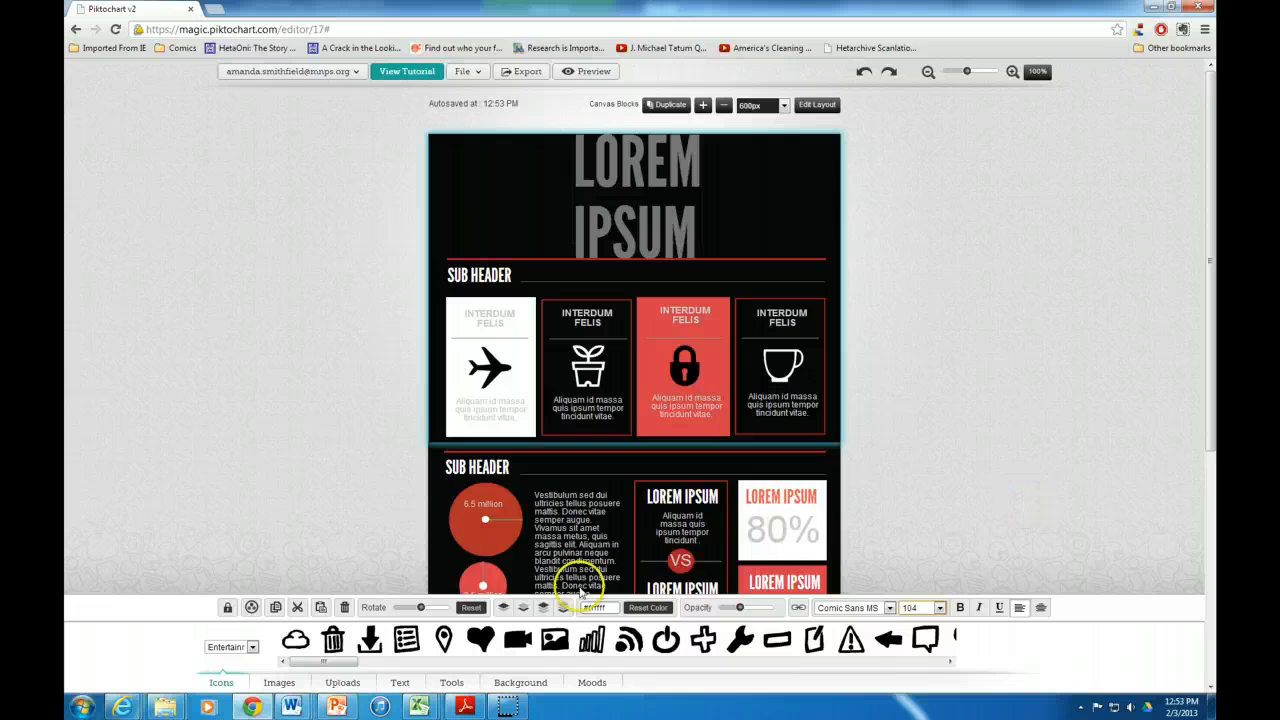
click(253, 610)
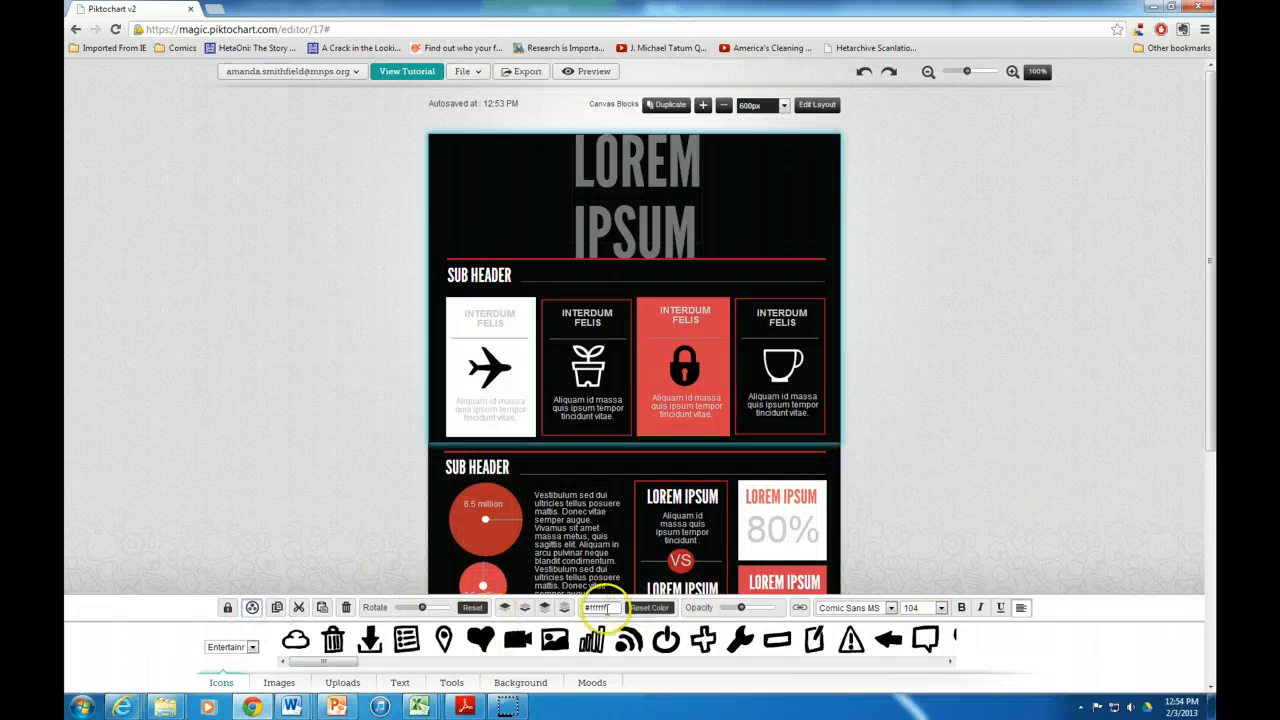
click(596, 607)
drag(632, 580, 660, 578)
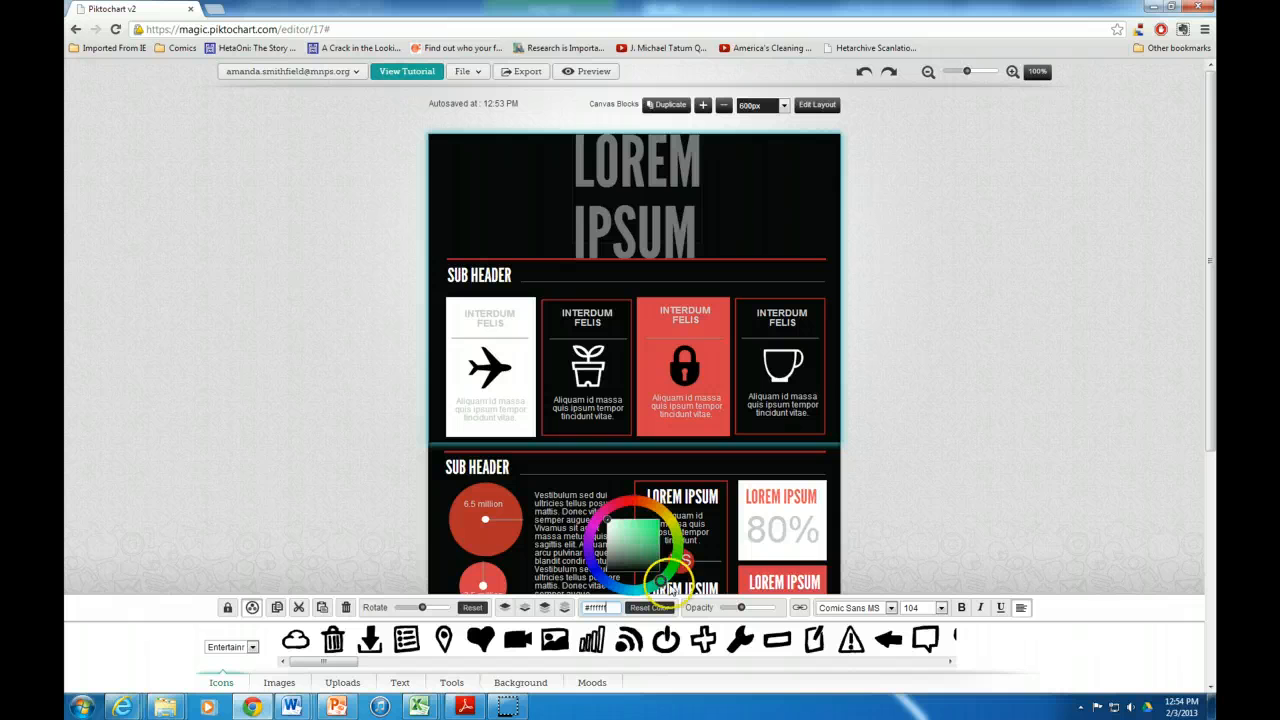
click(664, 610)
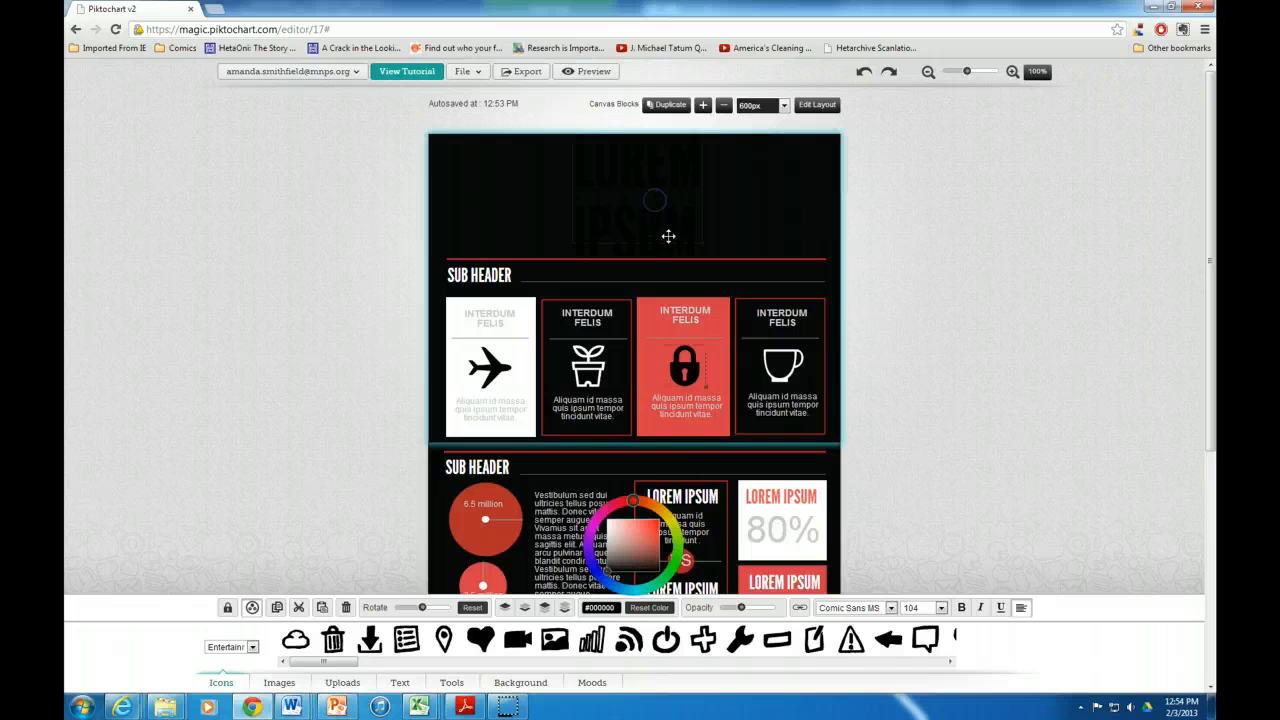
click(621, 500)
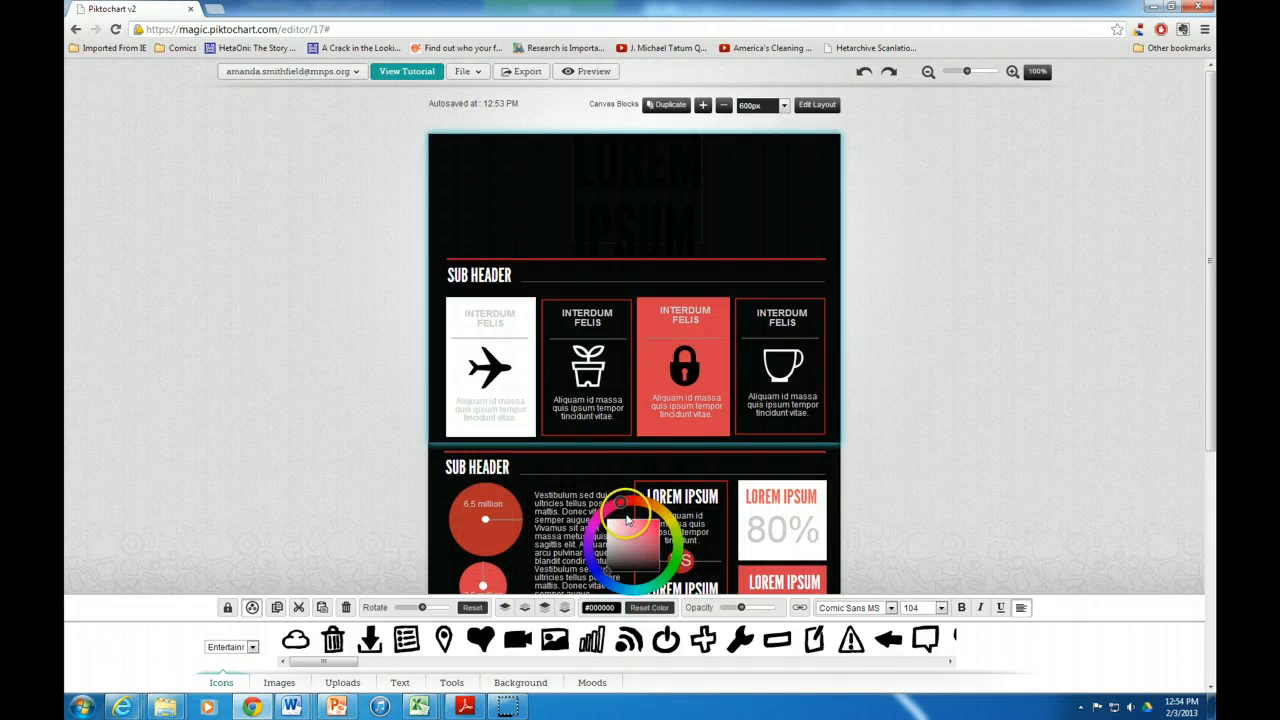
click(597, 566)
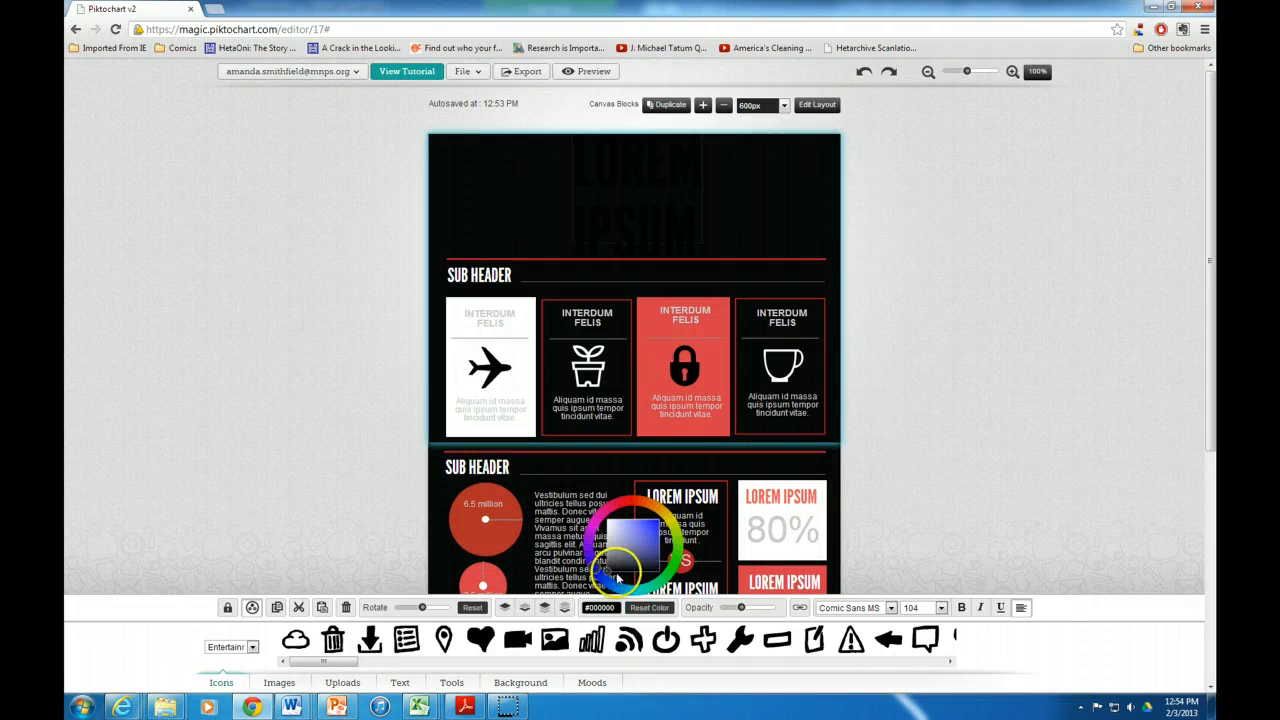
click(868, 75)
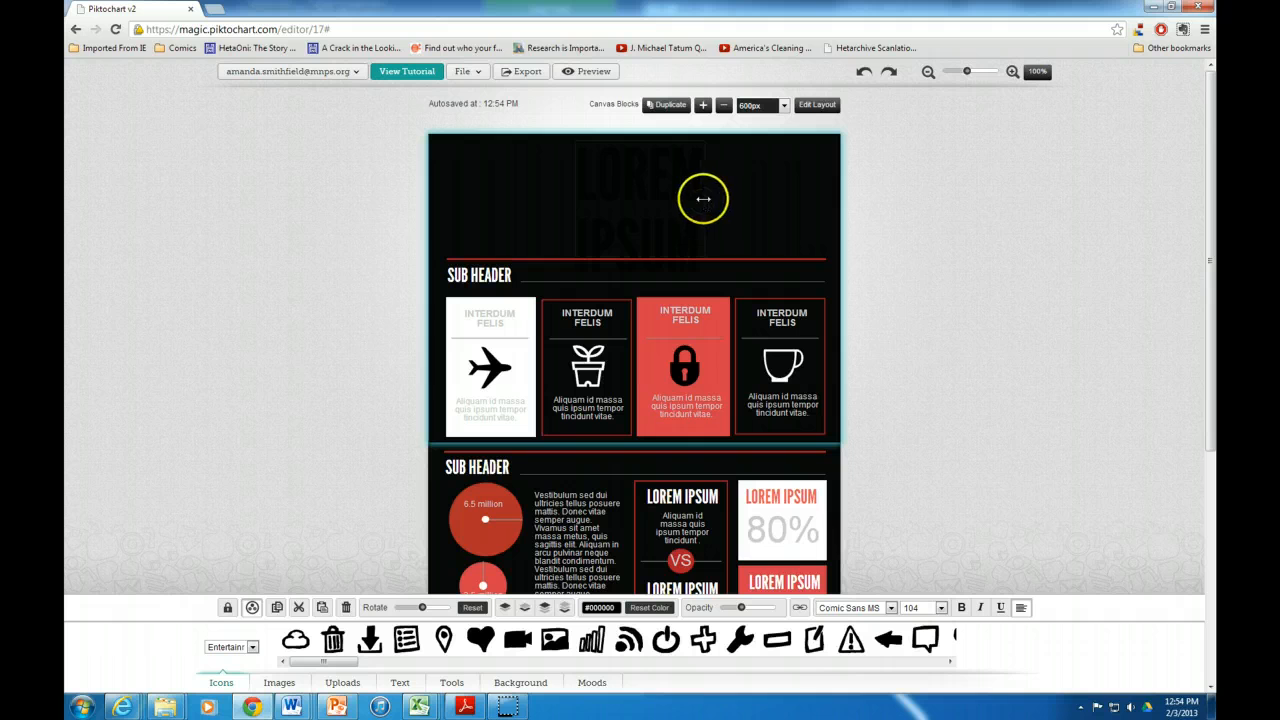
drag(703, 198, 757, 199)
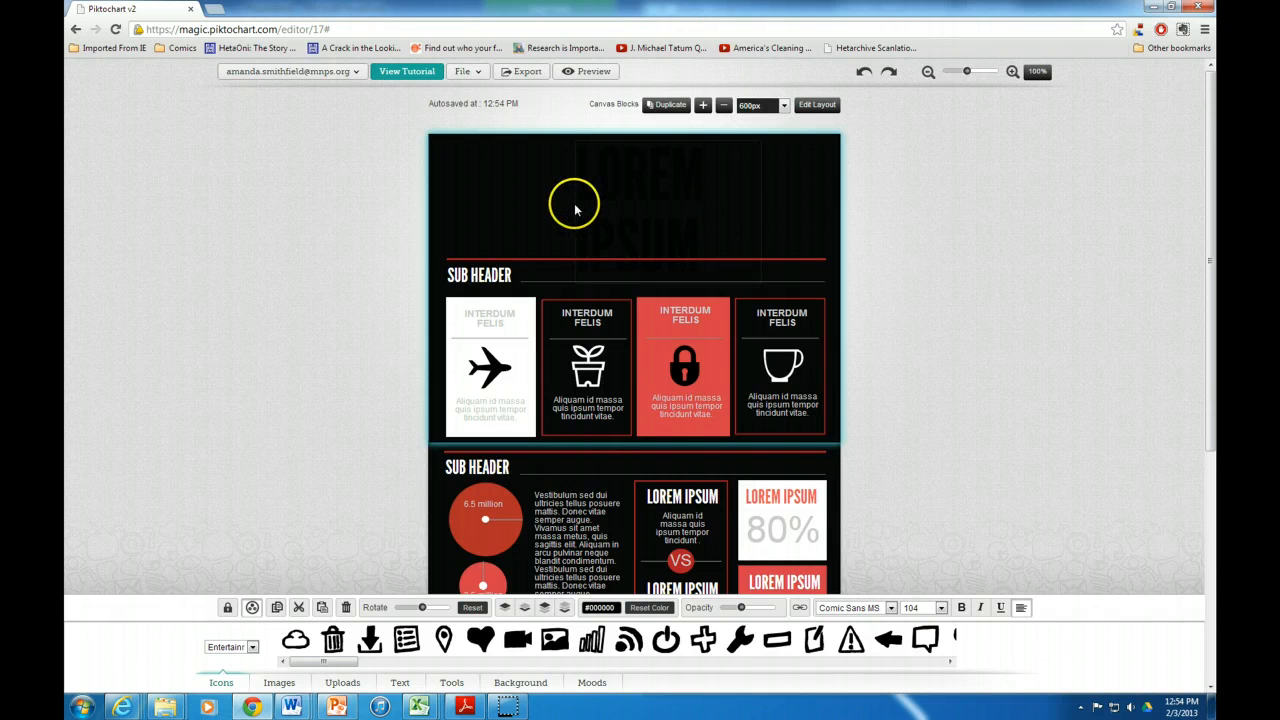
click(519, 207)
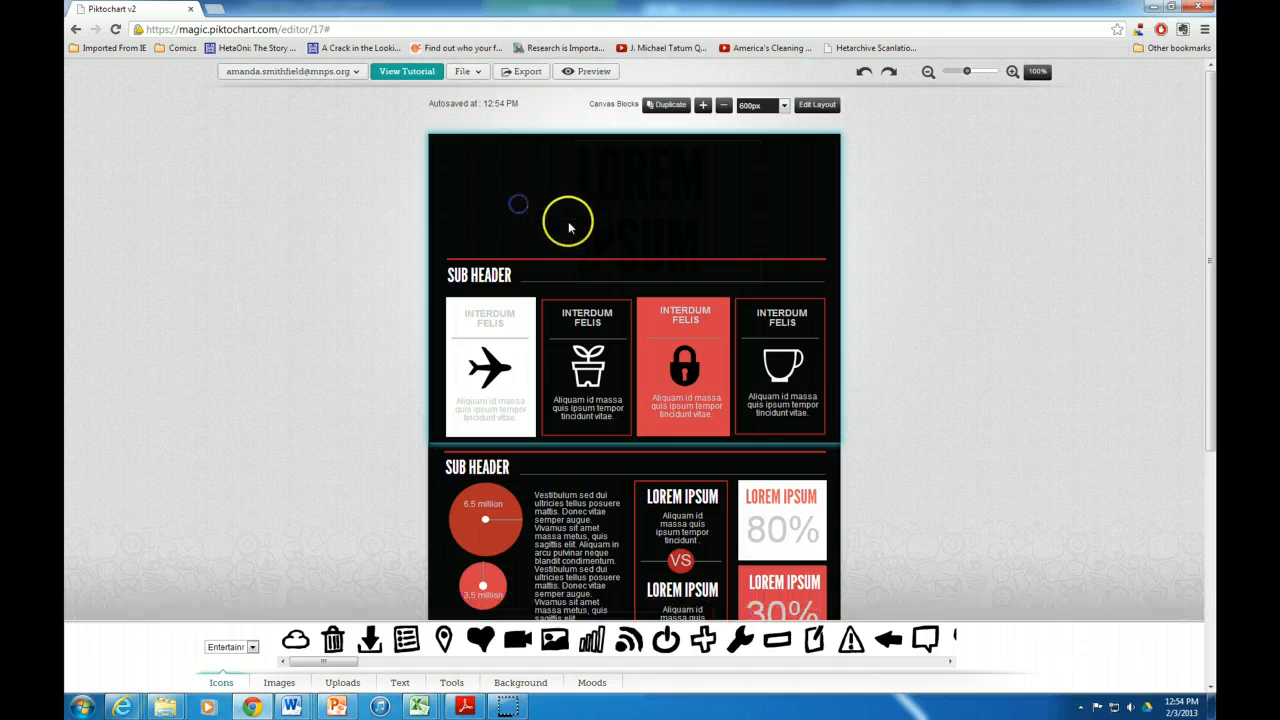
click(863, 74)
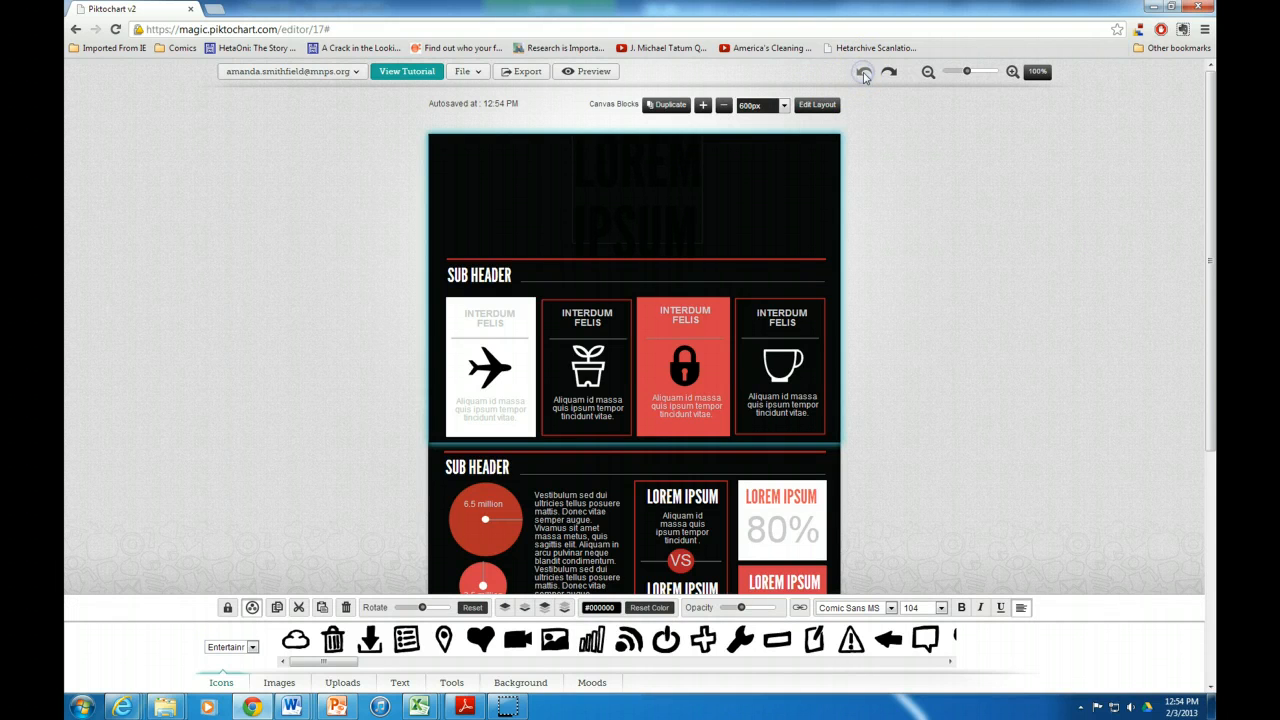
click(864, 74)
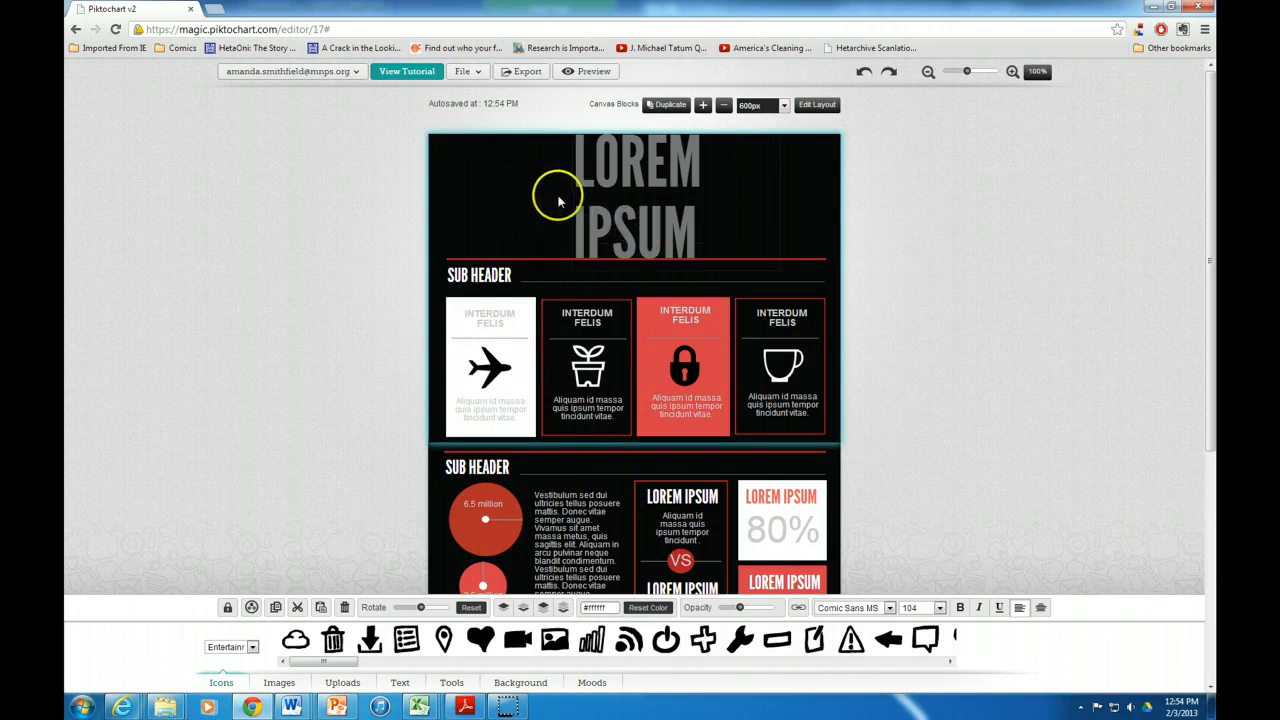
scroll(1005, 271, down, 1)
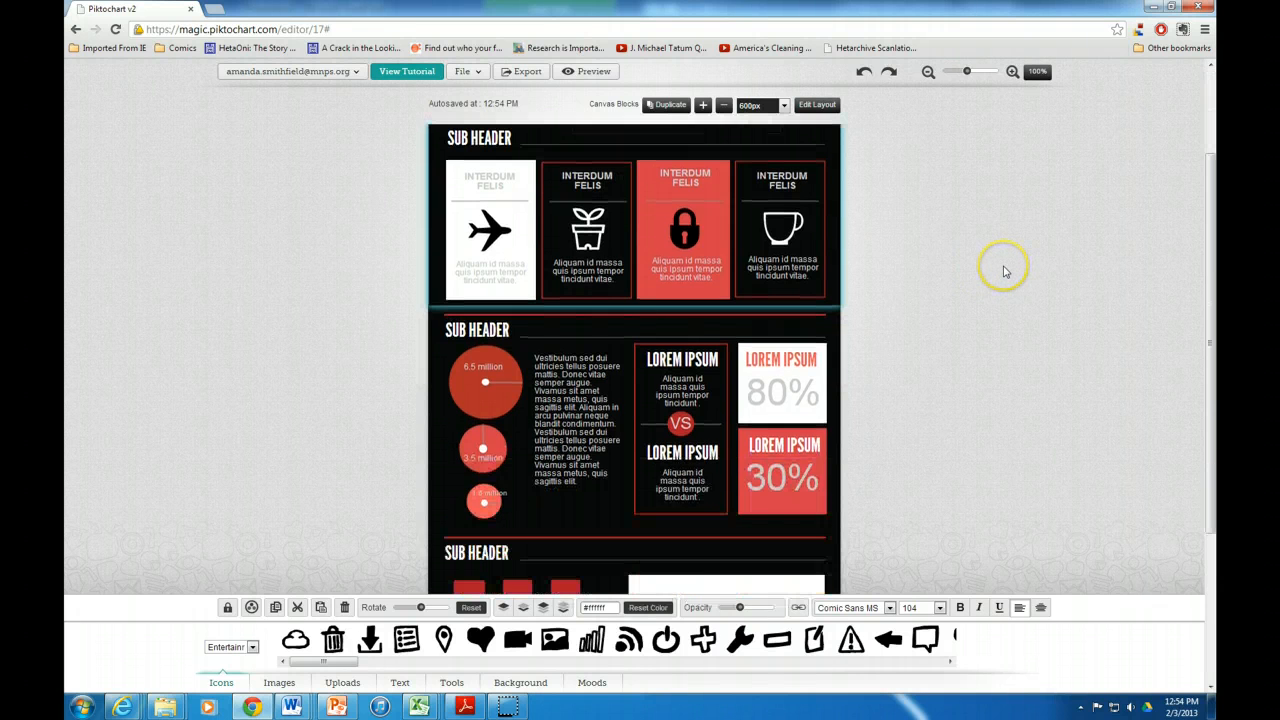
scroll(1005, 271, up, 1)
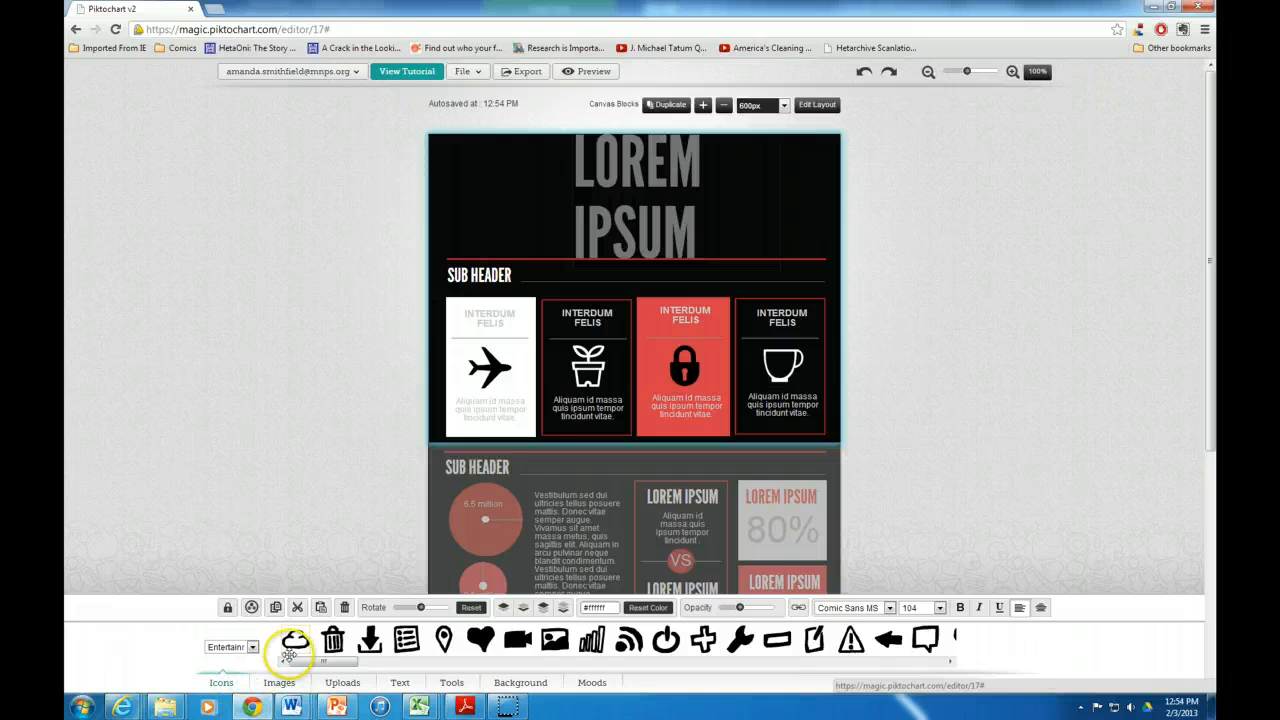
Drag a star from the Shapes icon set to the header's top left and select it
click(250, 647)
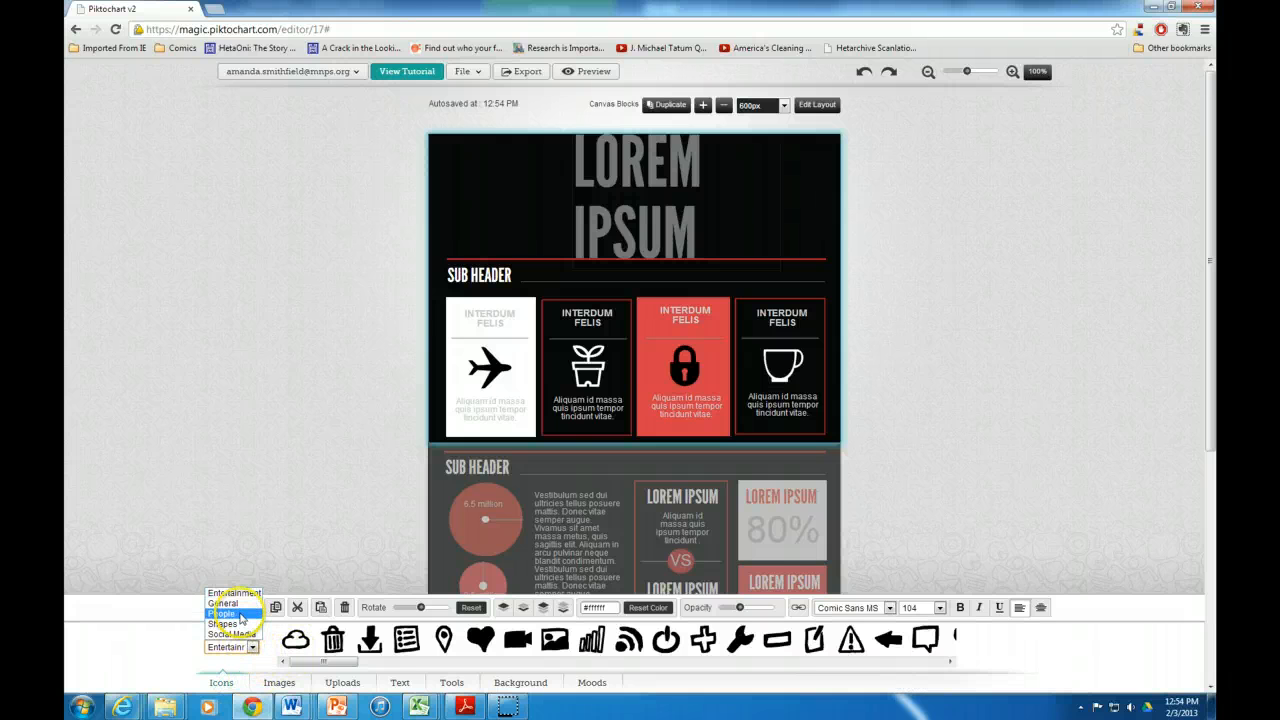
click(240, 613)
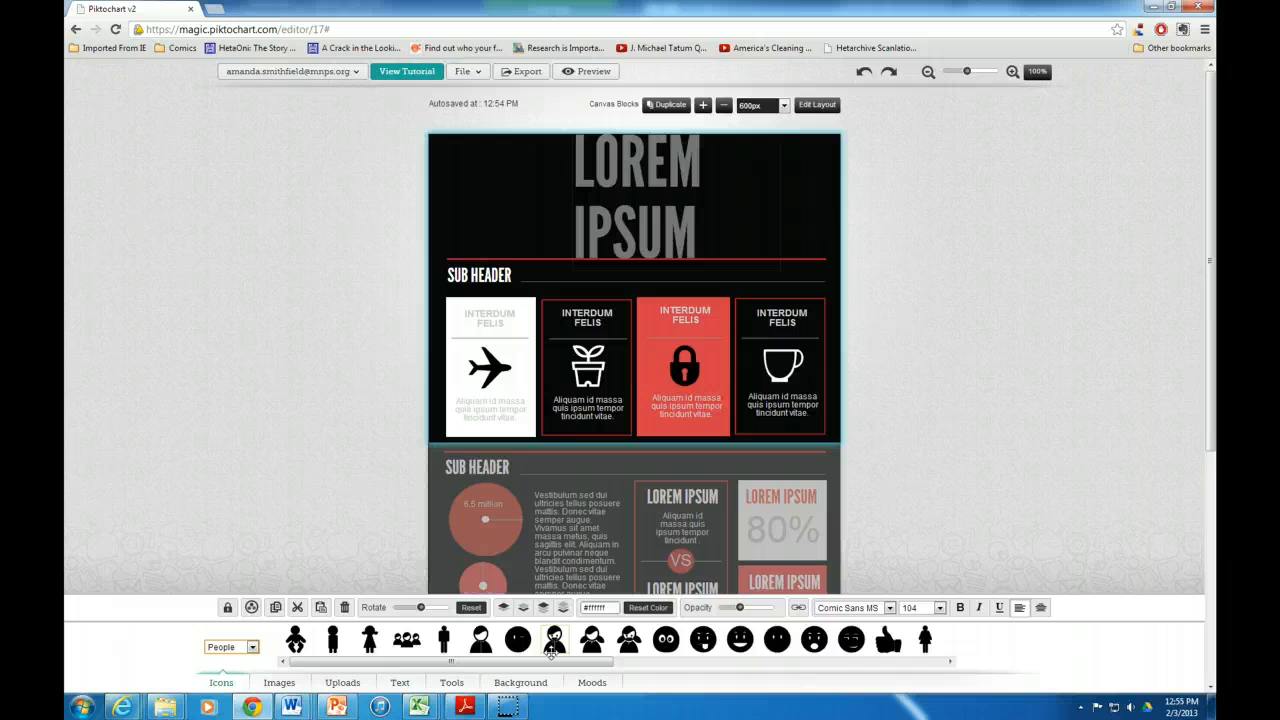
click(252, 647)
click(237, 624)
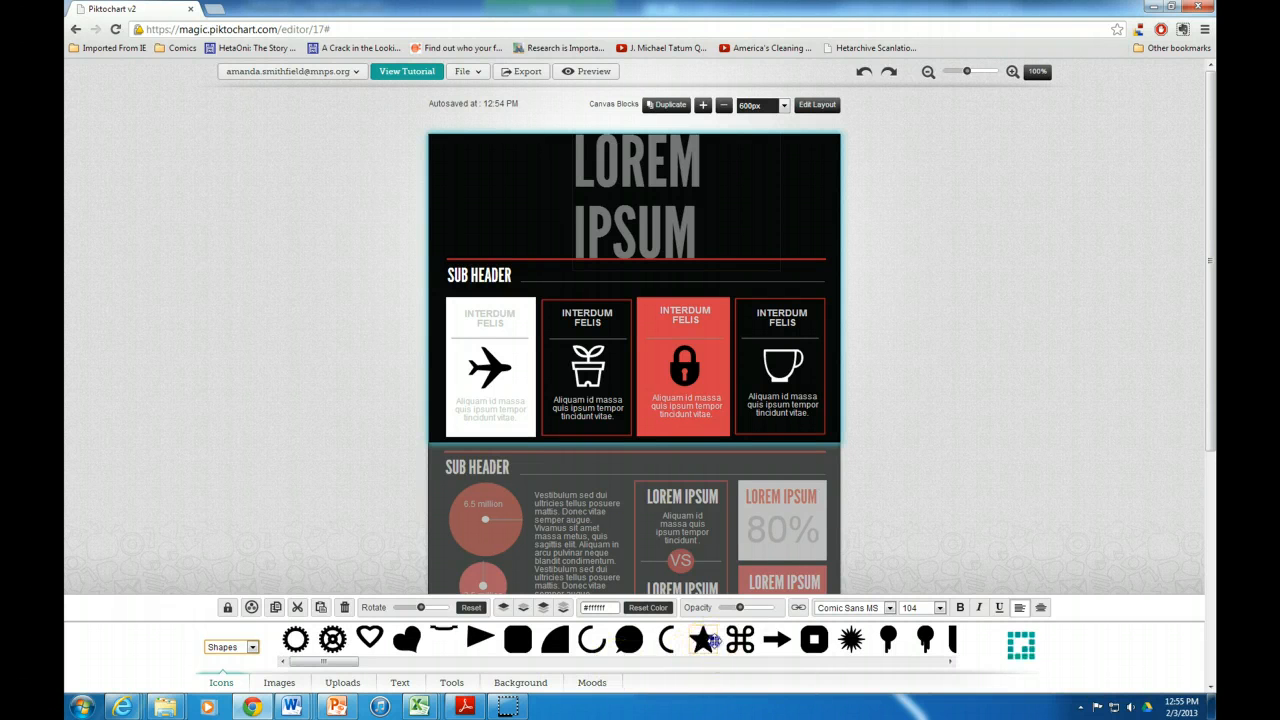
drag(703, 638, 489, 207)
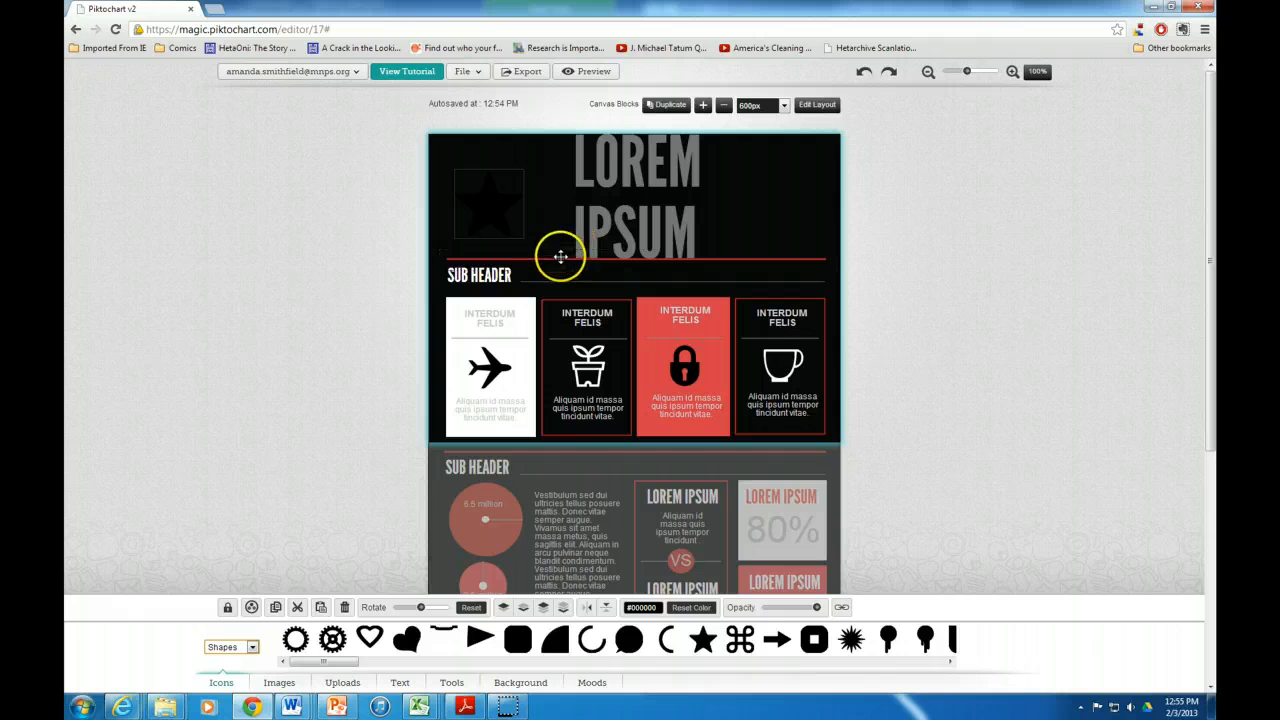
click(501, 205)
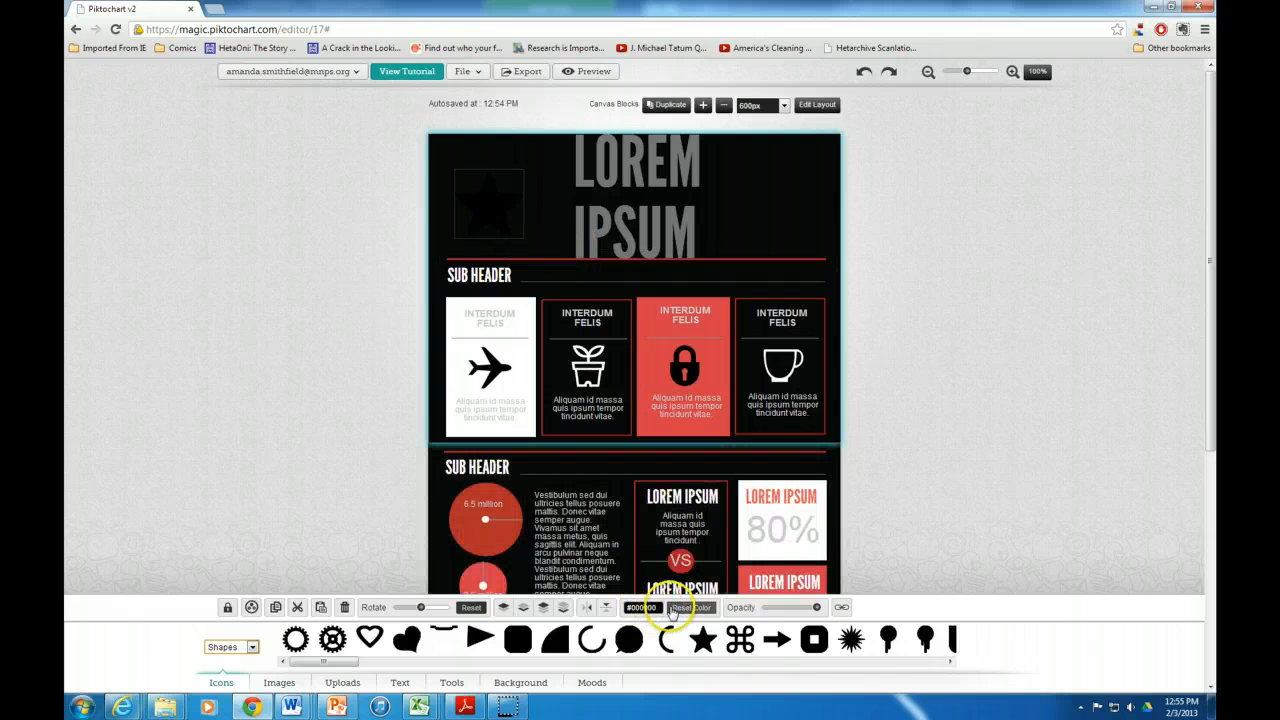
Try yellow and black colours on the star and resize it slightly
click(641, 607)
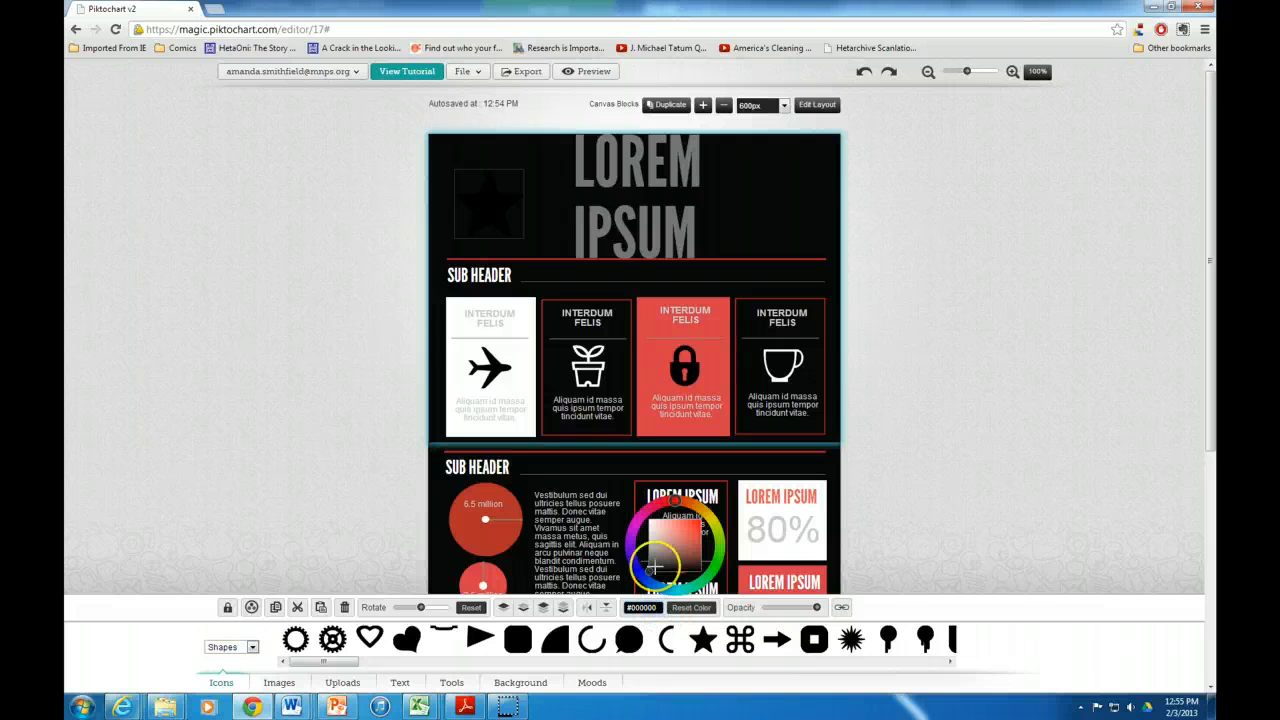
drag(676, 500, 713, 518)
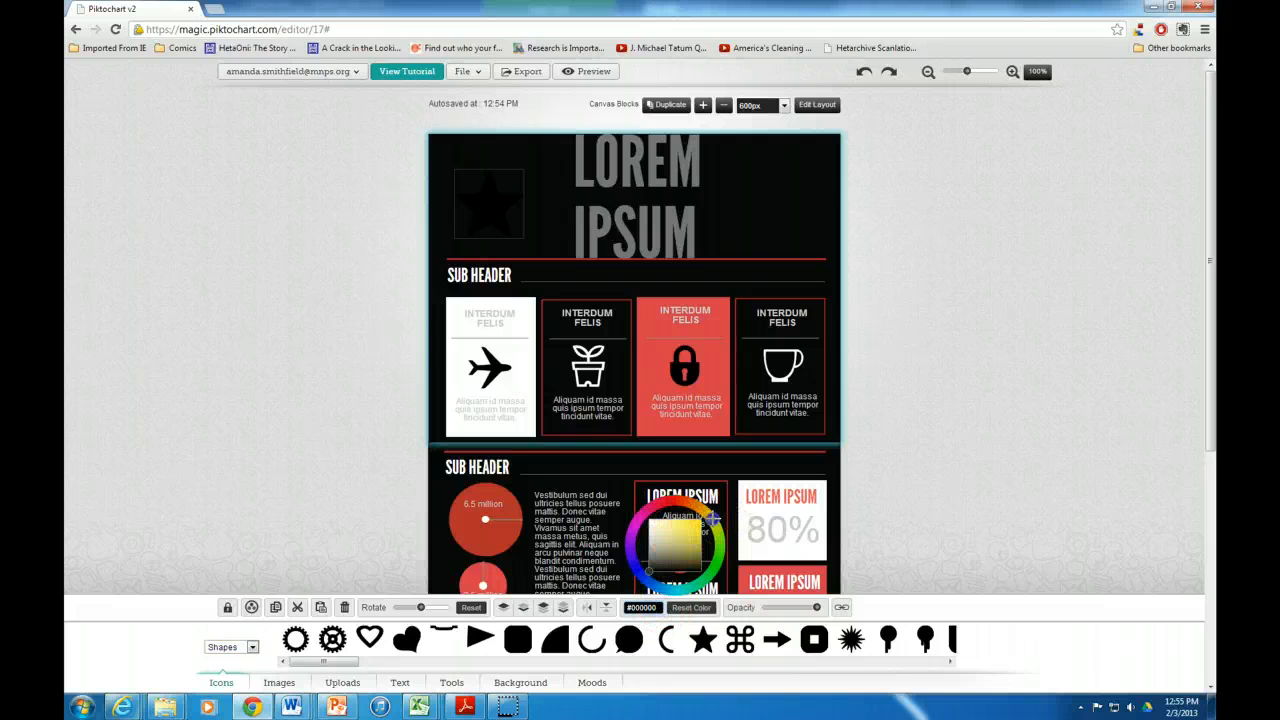
click(704, 608)
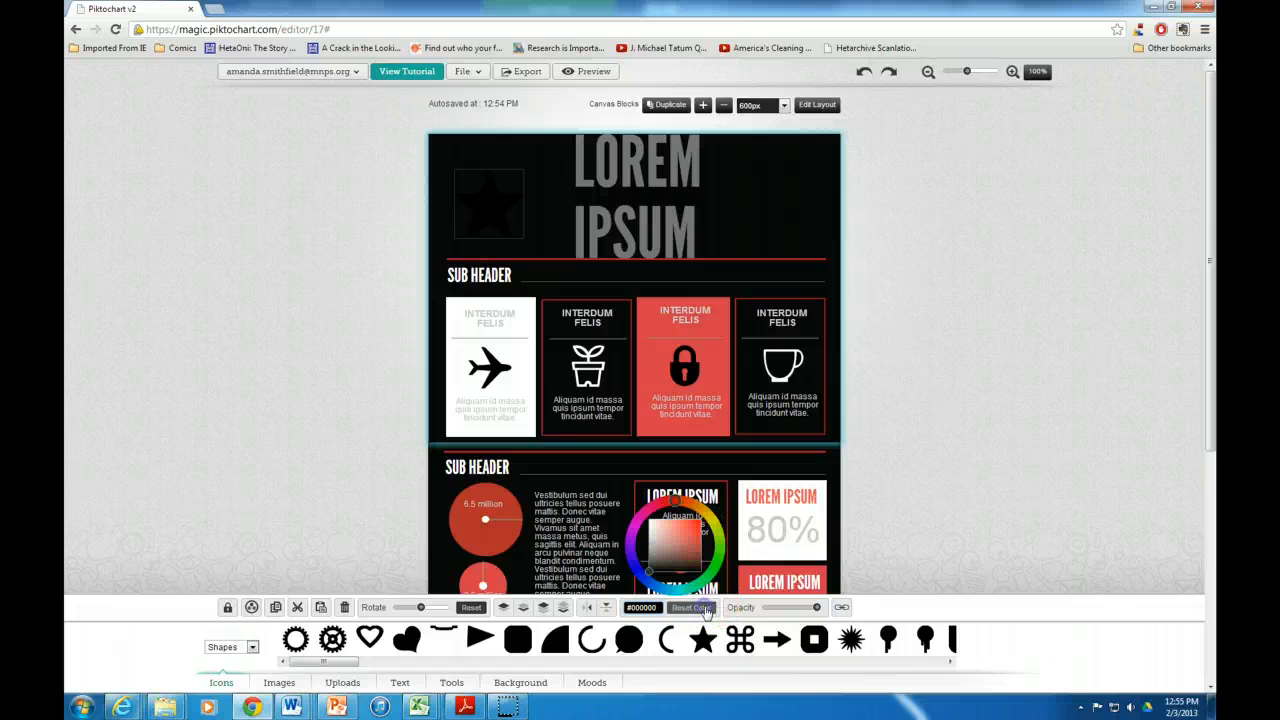
click(648, 568)
drag(523, 238, 552, 238)
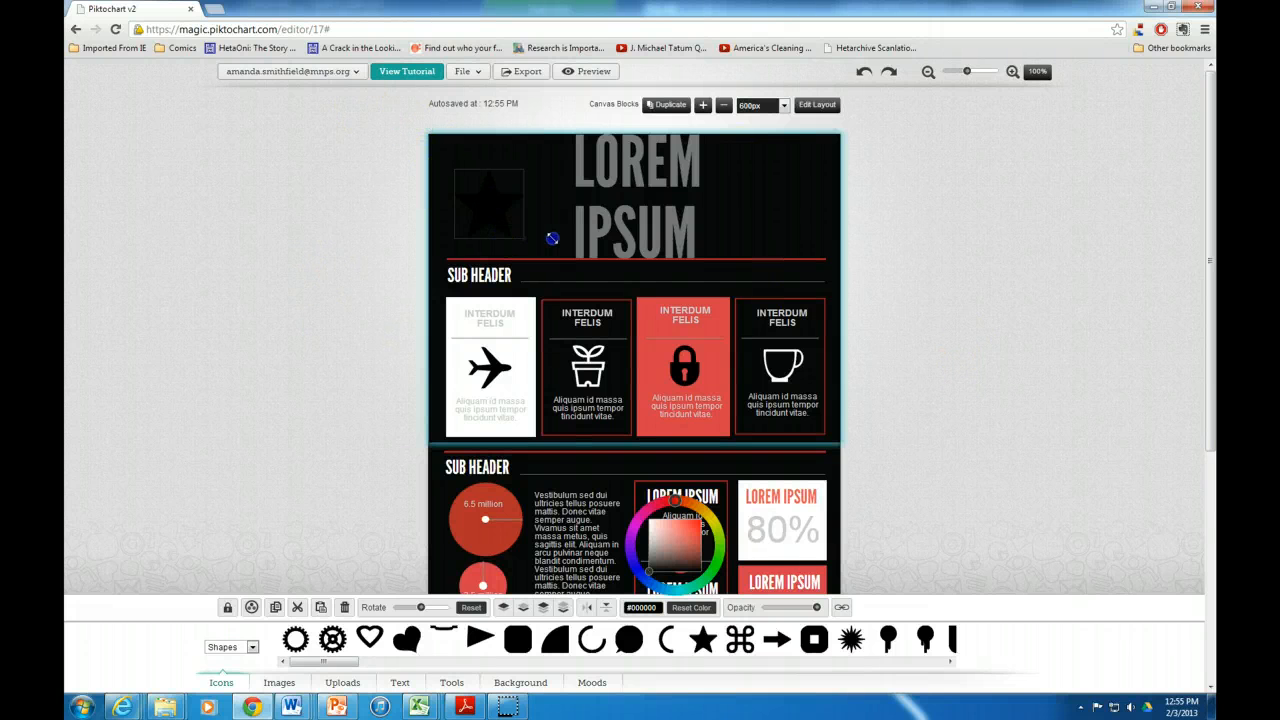
right_click(505, 208)
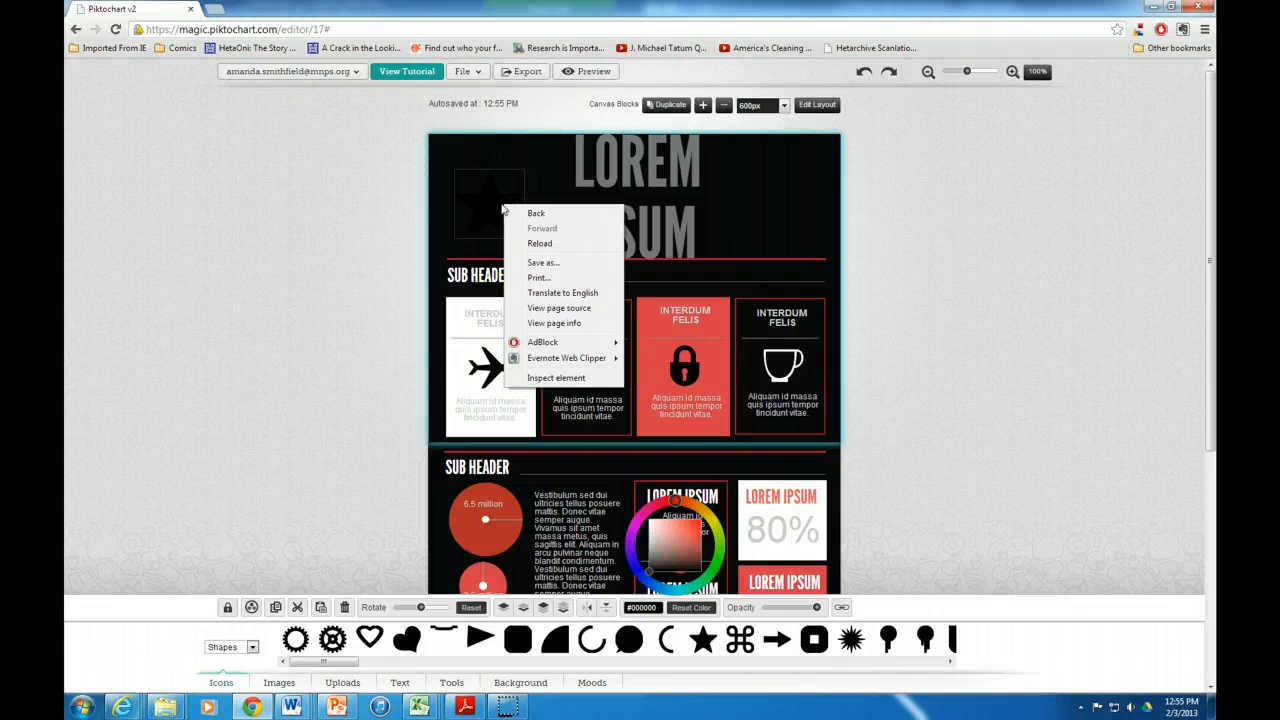
click(502, 206)
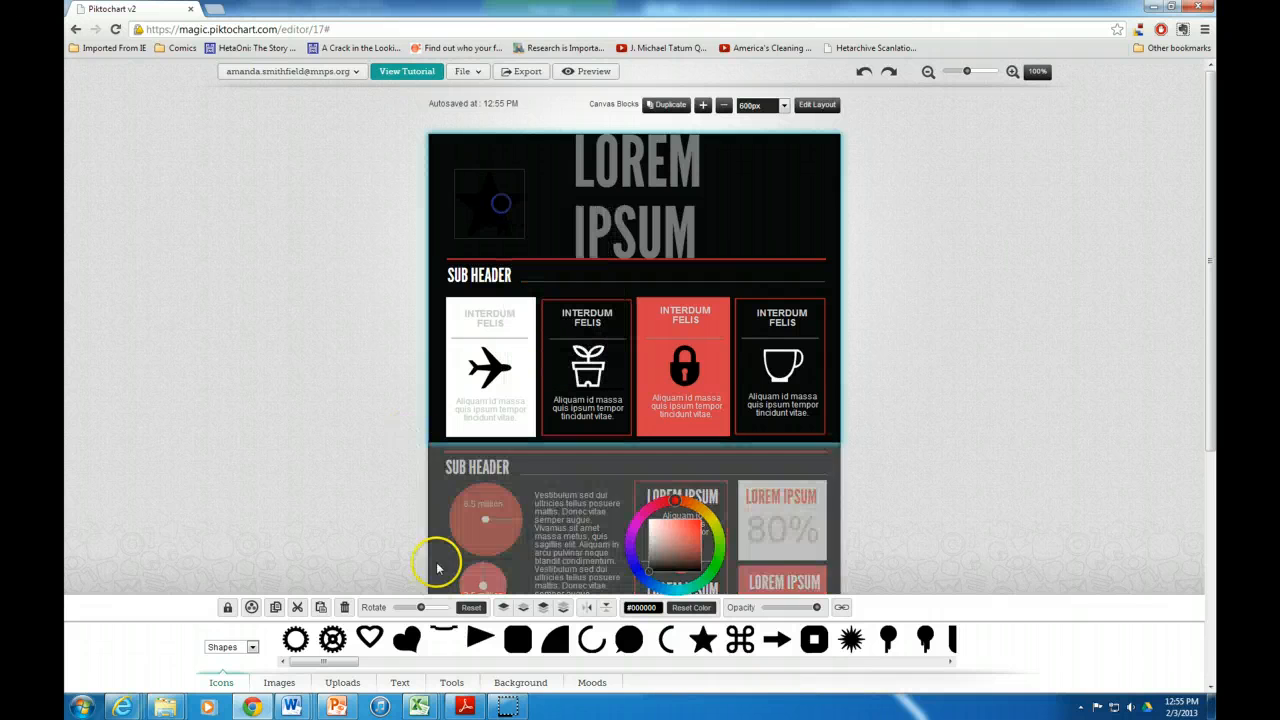
click(252, 609)
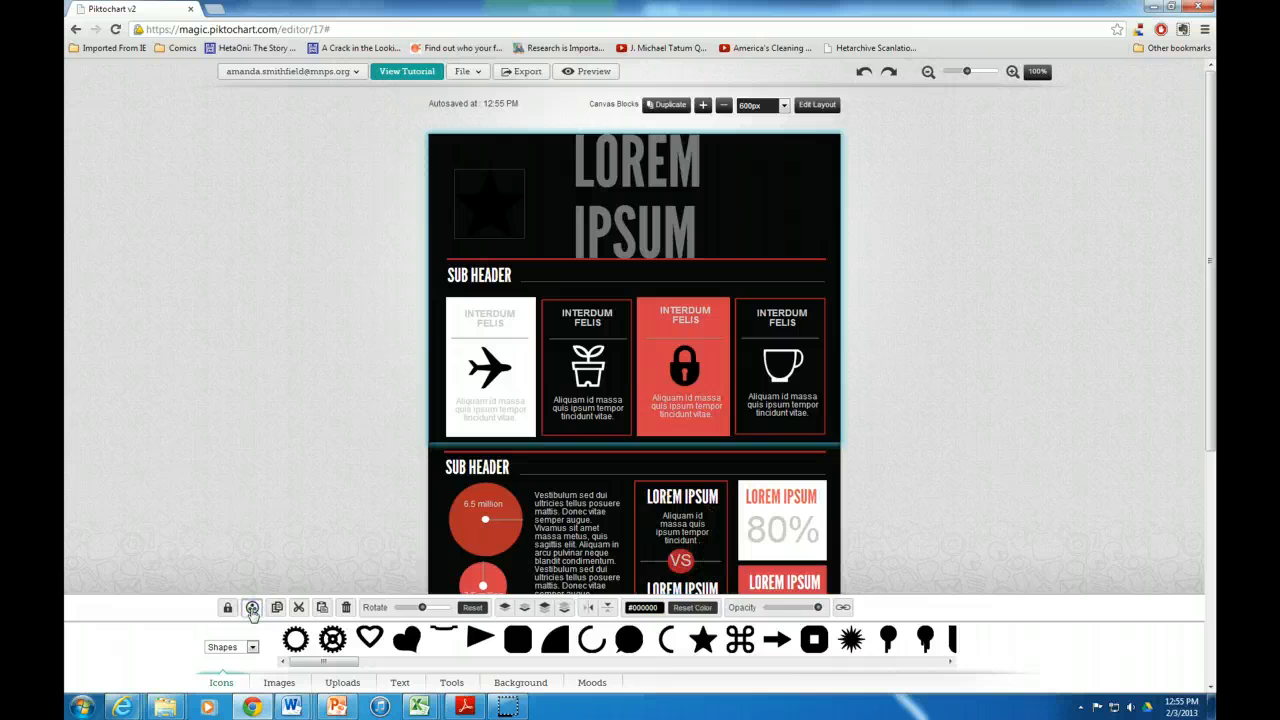
click(495, 208)
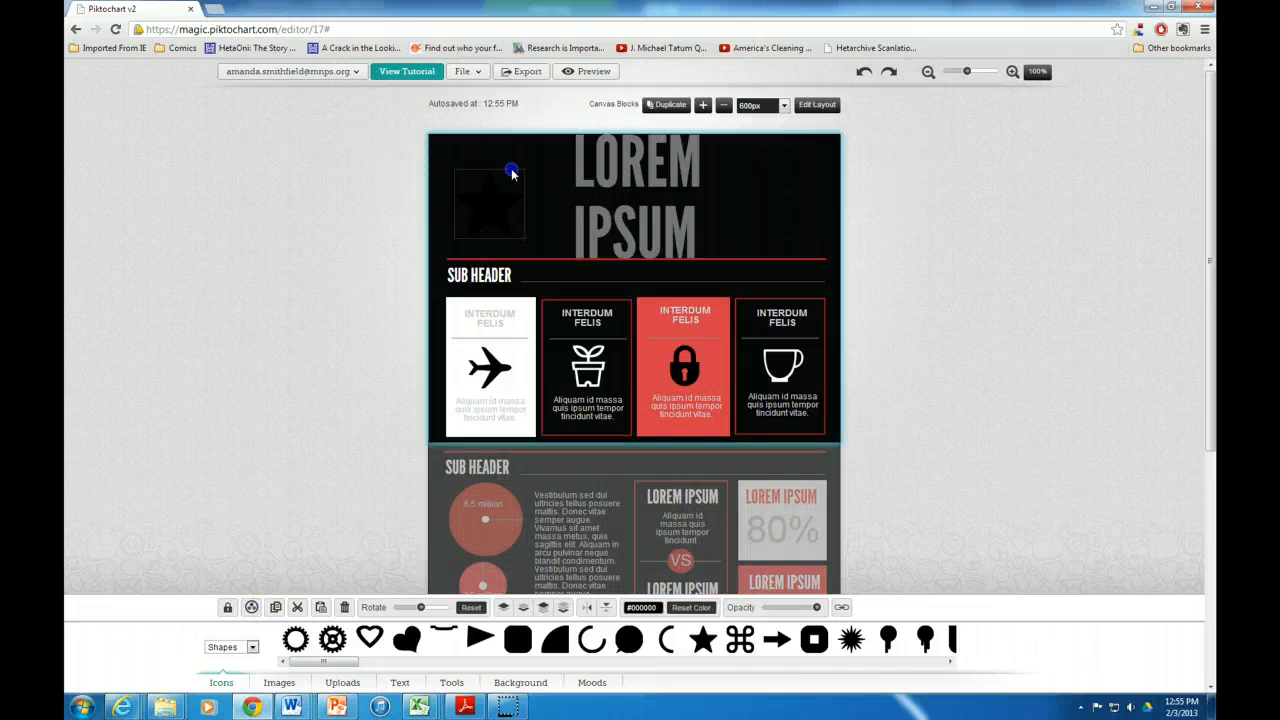
click(250, 607)
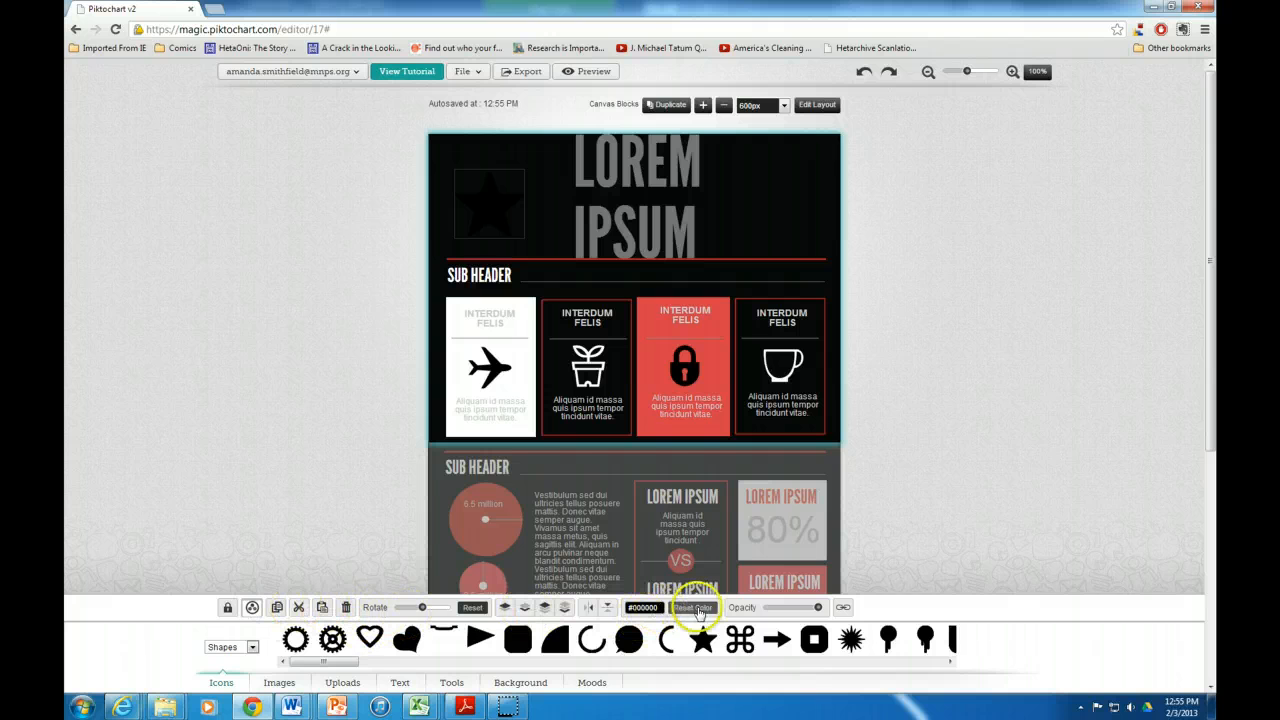
Recolour the star a bright red and deselect it to check the result
click(645, 607)
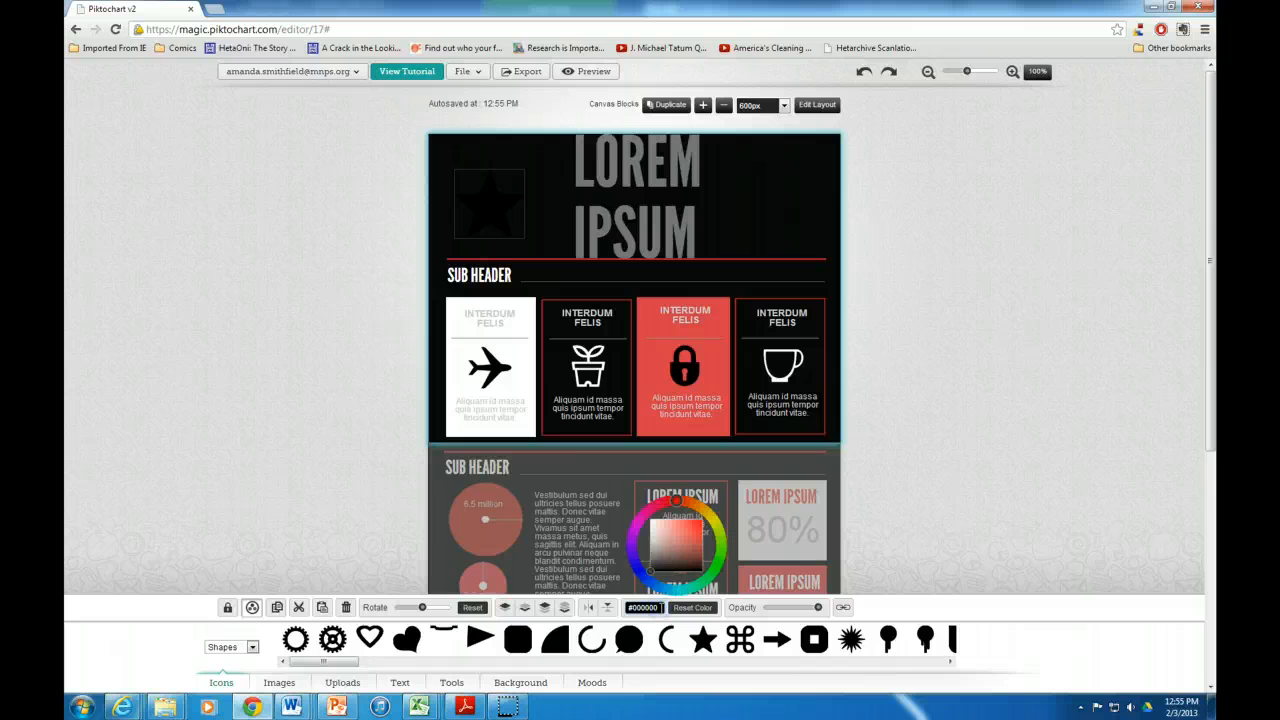
click(674, 548)
drag(674, 548, 680, 538)
click(1020, 460)
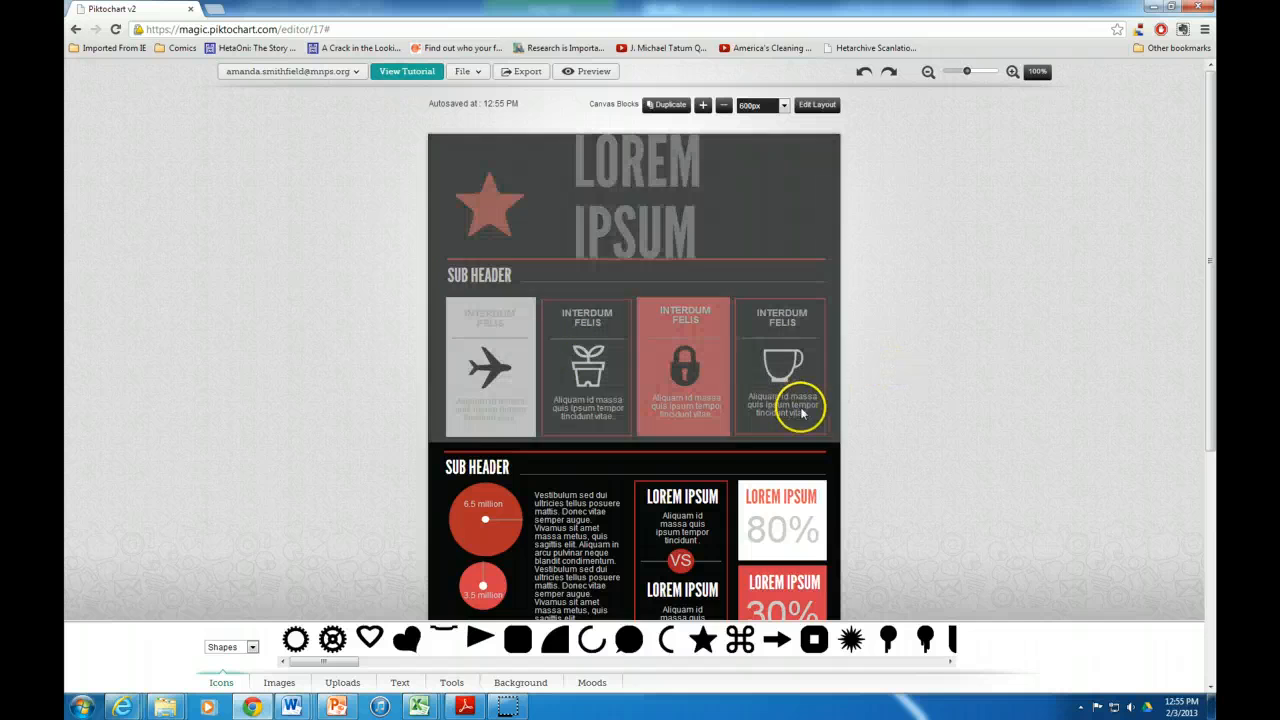
scroll(1028, 493, down, 2)
scroll(1030, 494, up, 2)
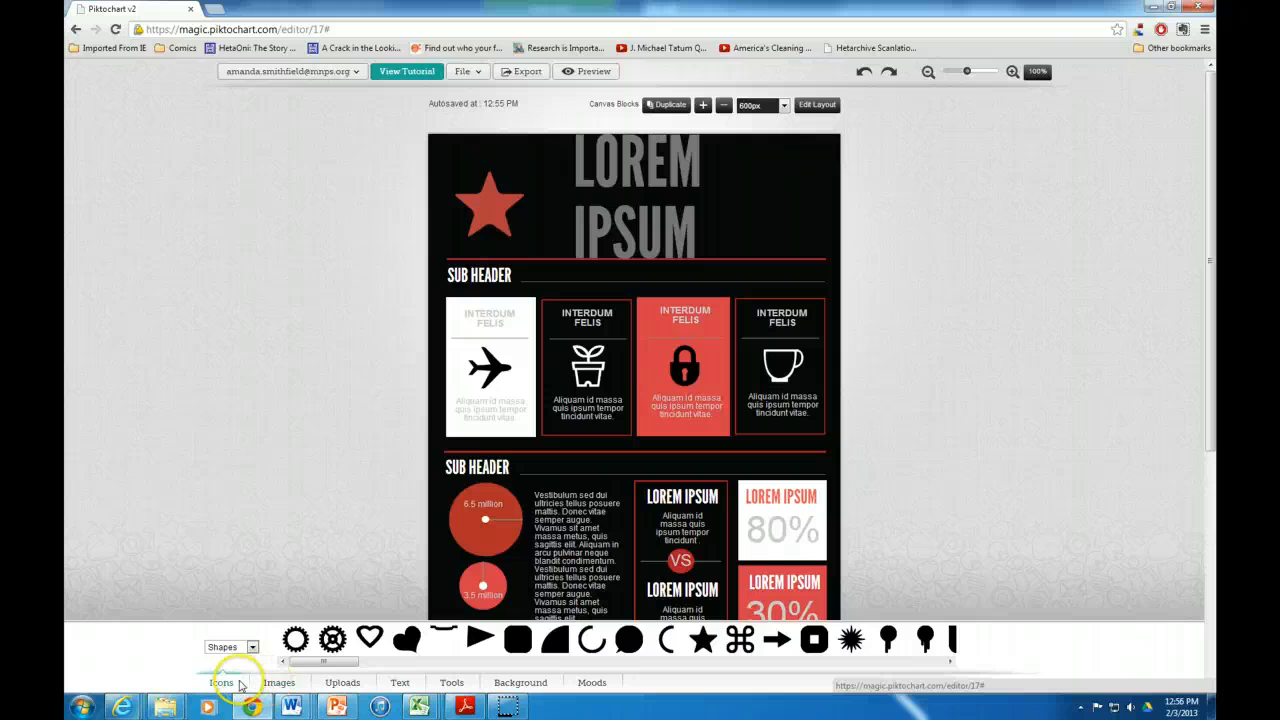
Place a beige background image beside the title, resize and move it, then undo all three changes
click(278, 684)
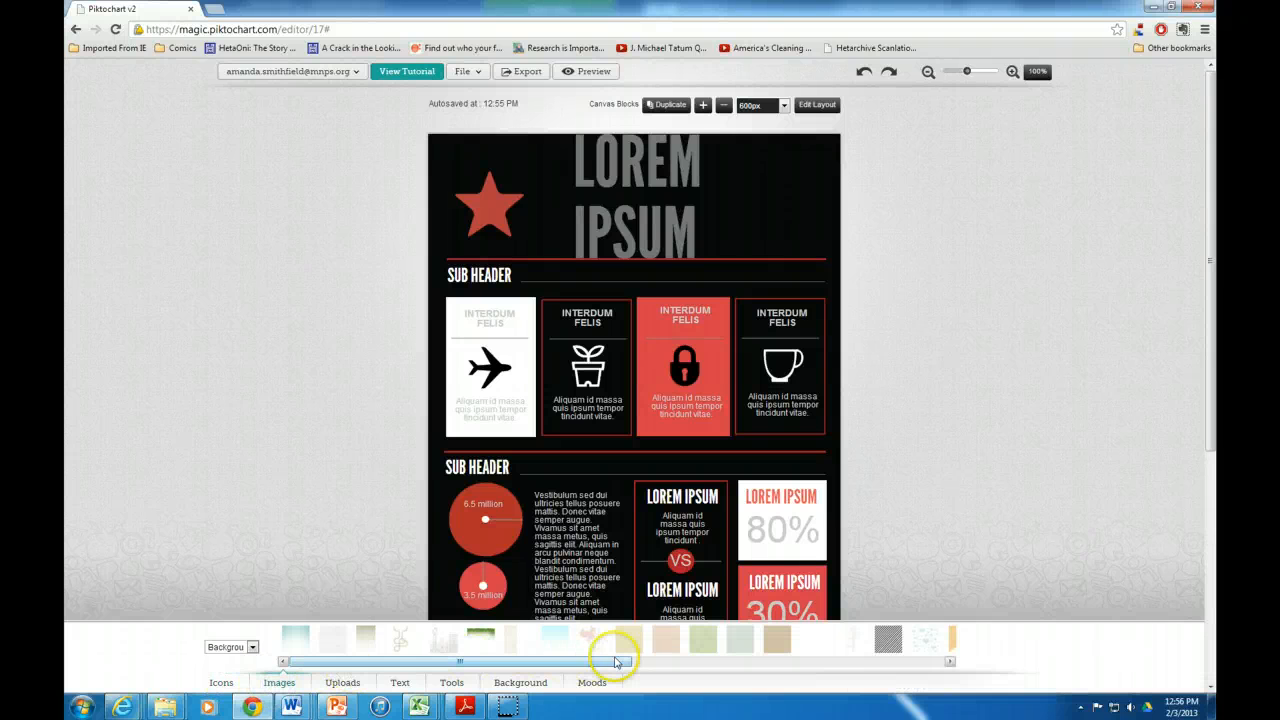
drag(774, 649, 754, 205)
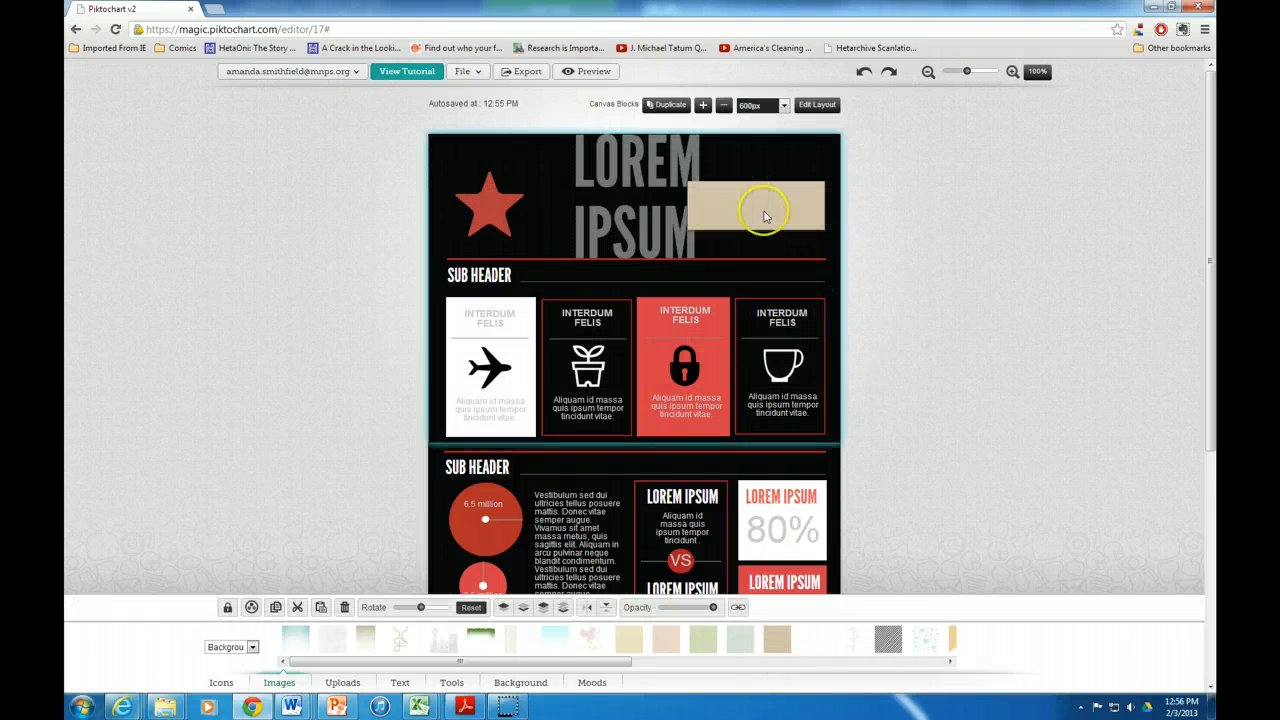
drag(822, 230, 825, 252)
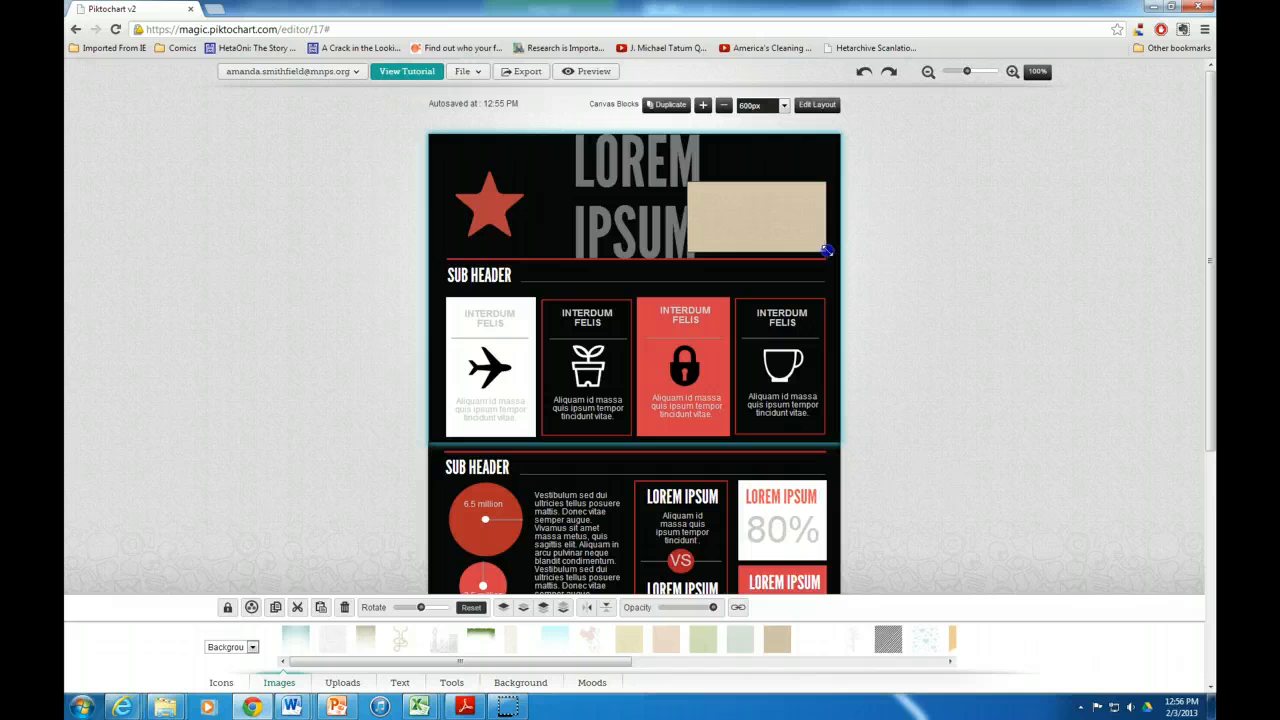
drag(690, 195, 712, 197)
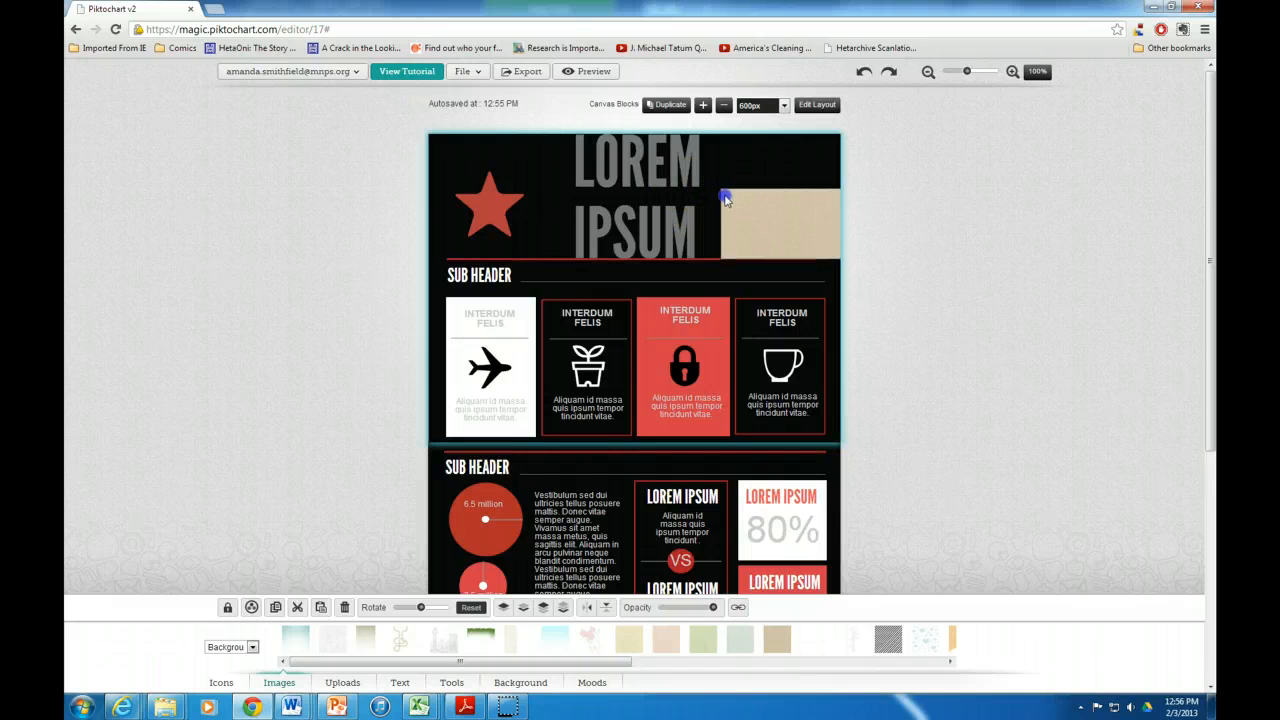
click(864, 72)
click(862, 73)
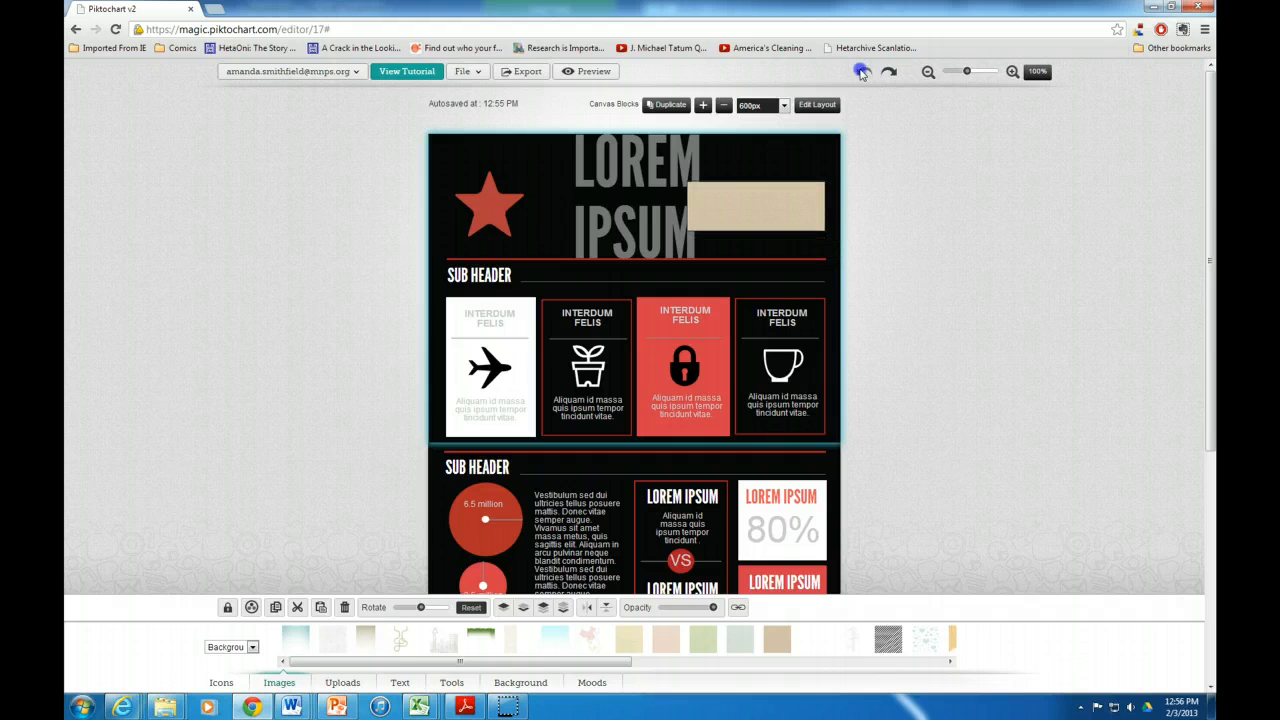
click(862, 73)
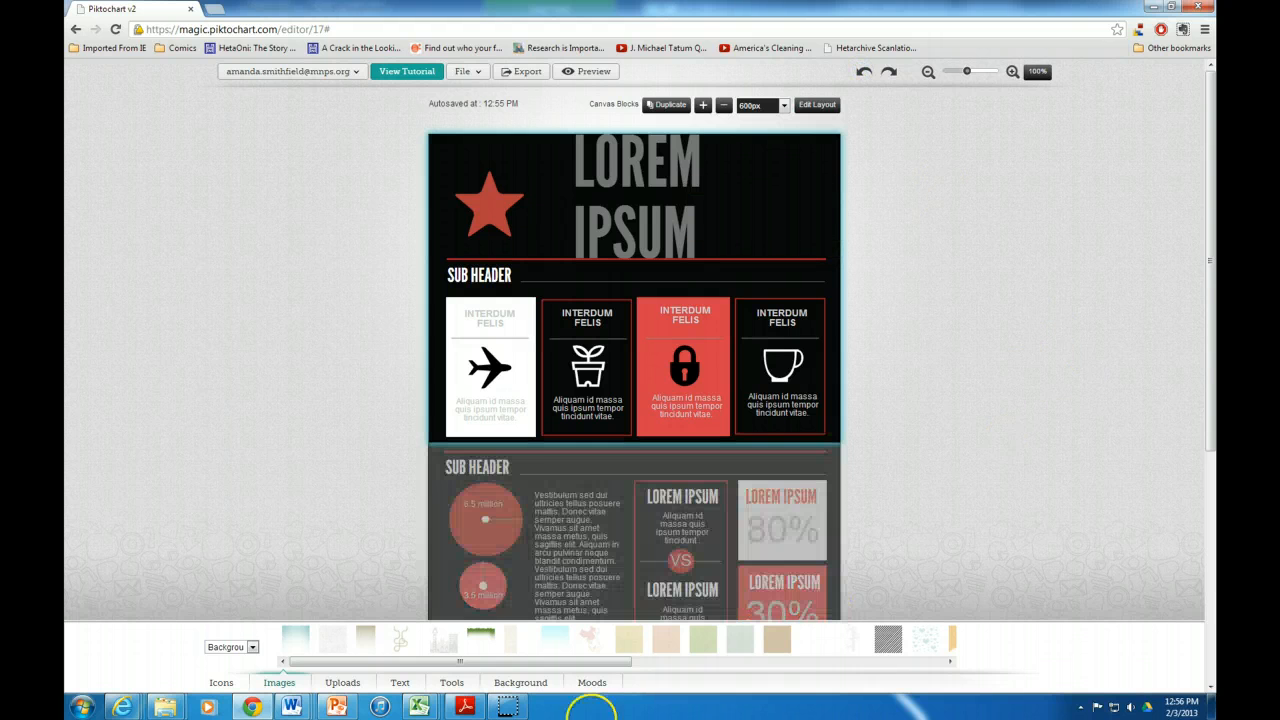
Place the green trapezoid from the Shapes(images) collection to the right of the LOREM IPSUM title
click(252, 647)
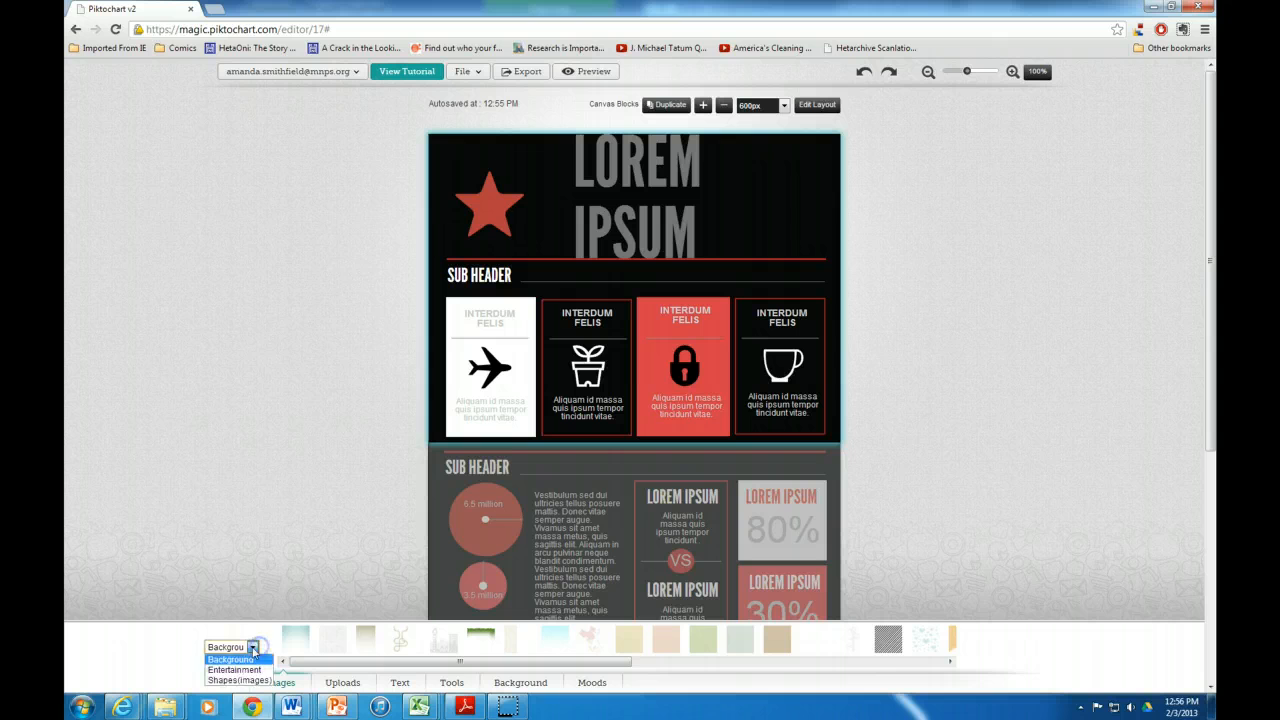
click(257, 670)
click(252, 647)
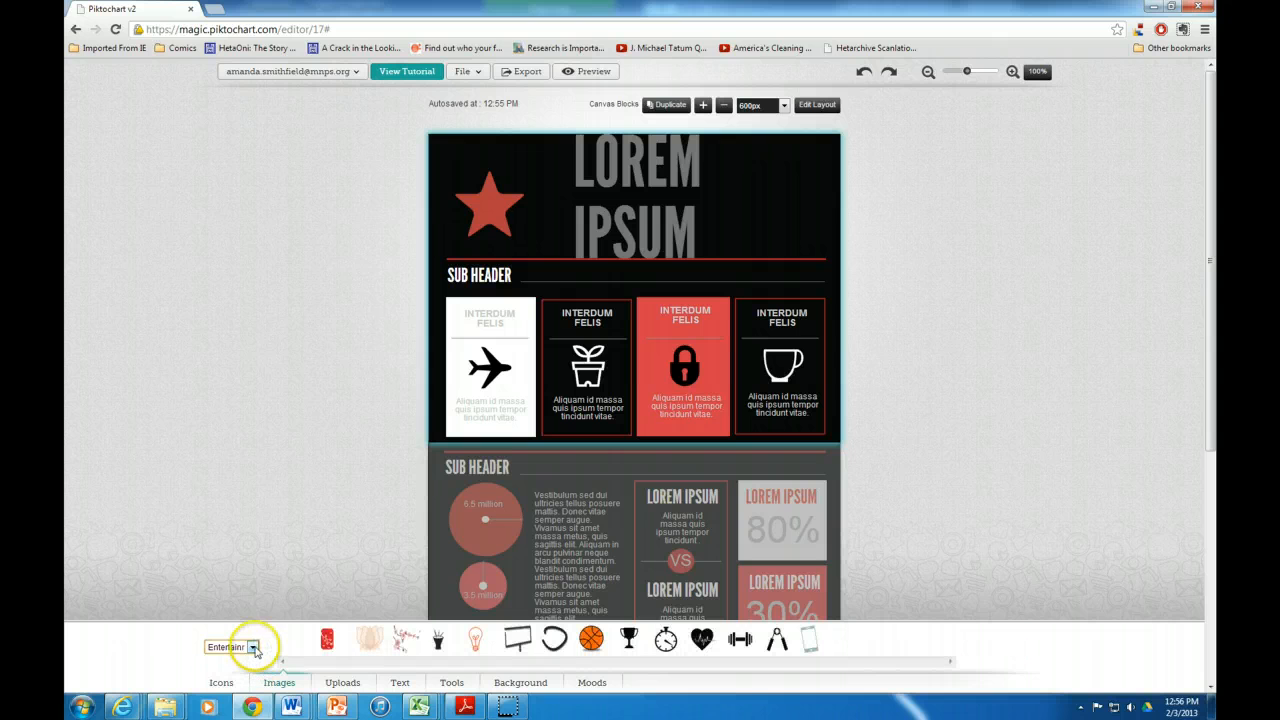
click(248, 681)
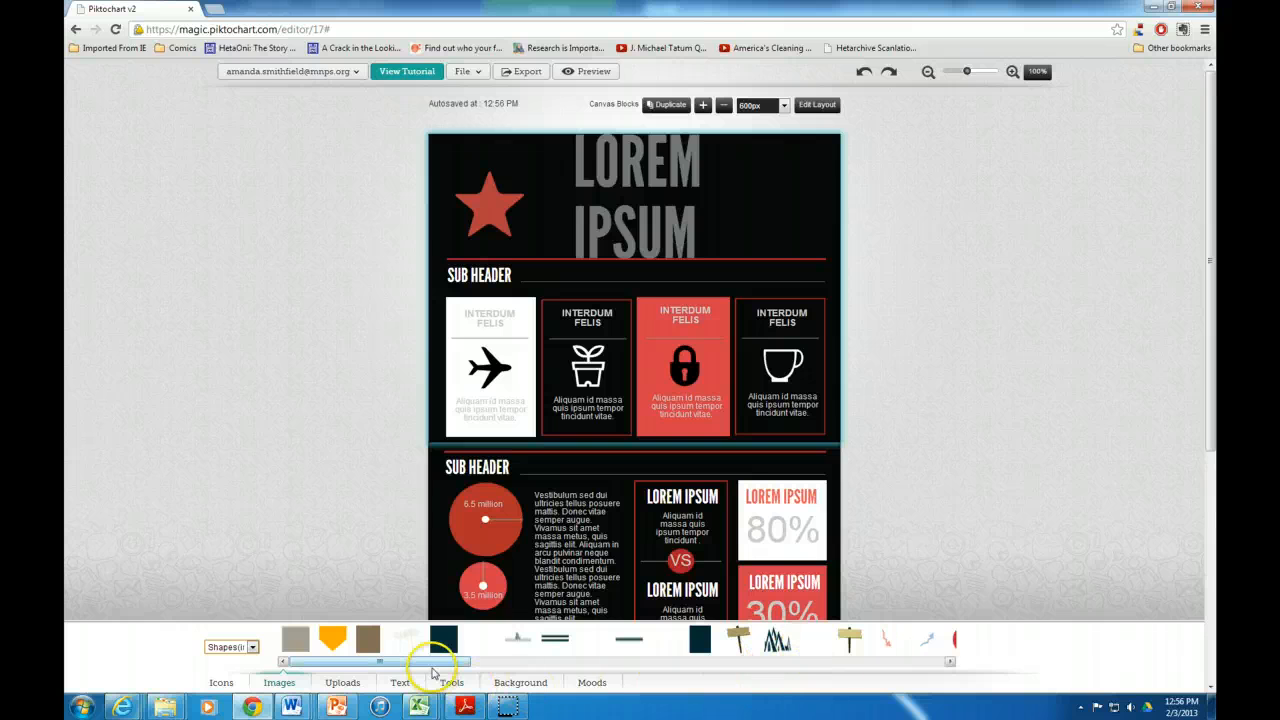
drag(432, 663, 663, 668)
drag(775, 640, 753, 216)
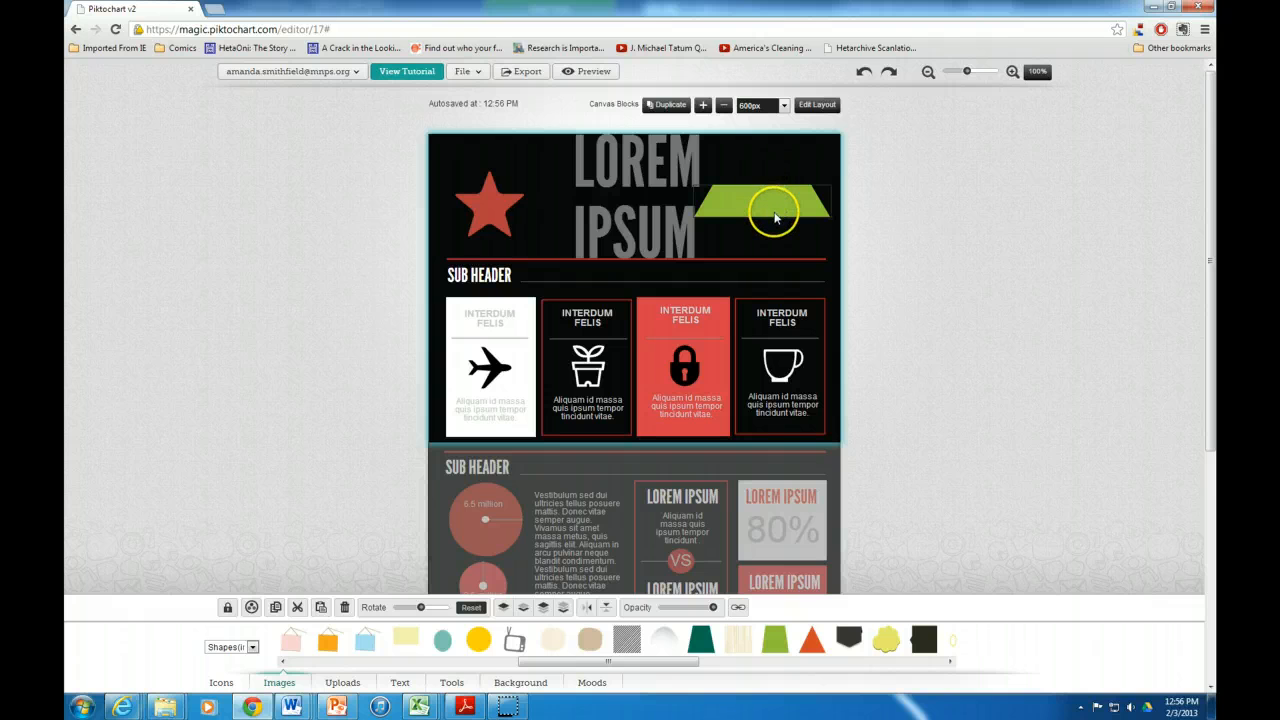
Stretch the green banner taller and shift the LOREM IPSUM title slightly left
drag(775, 217, 781, 255)
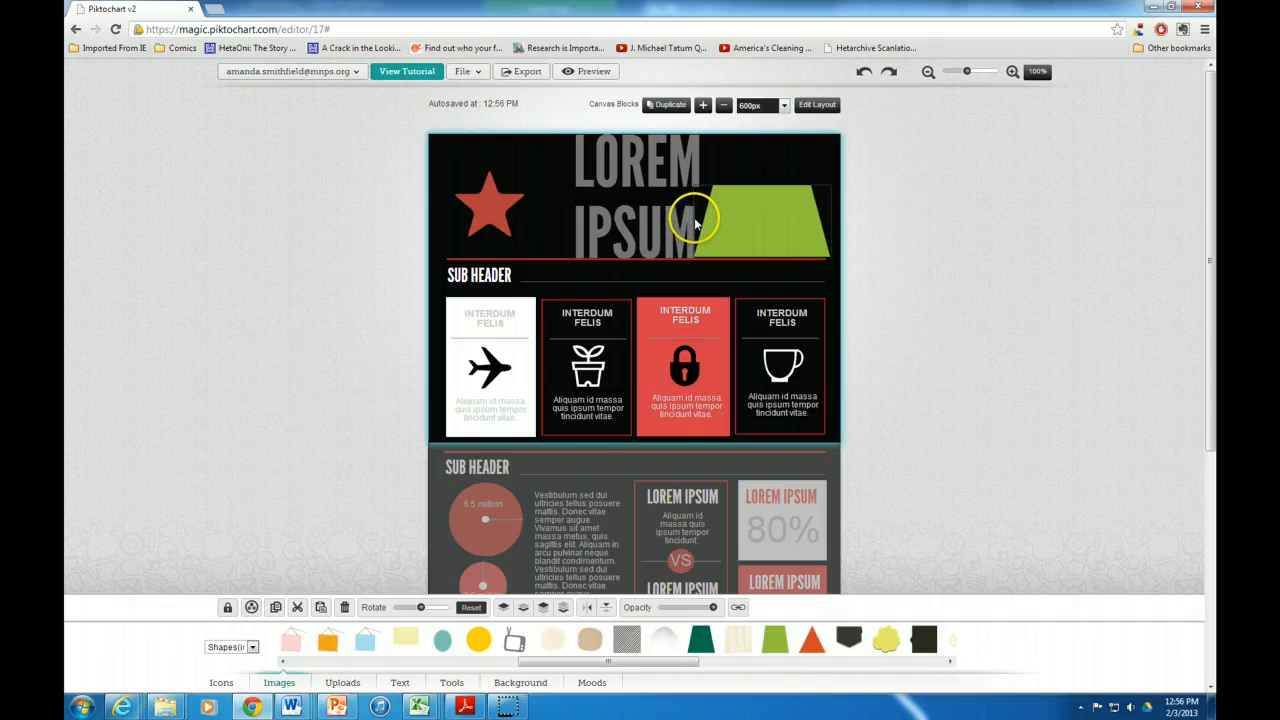
click(706, 226)
drag(706, 226, 680, 218)
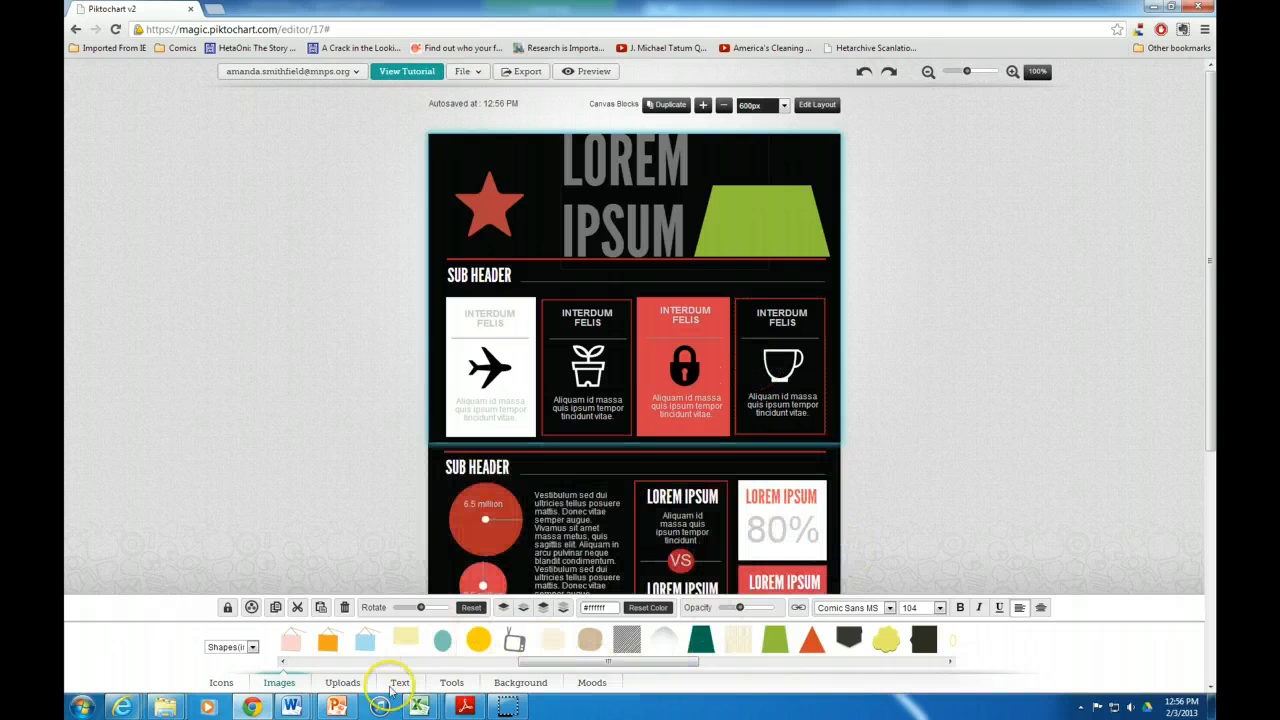
click(340, 686)
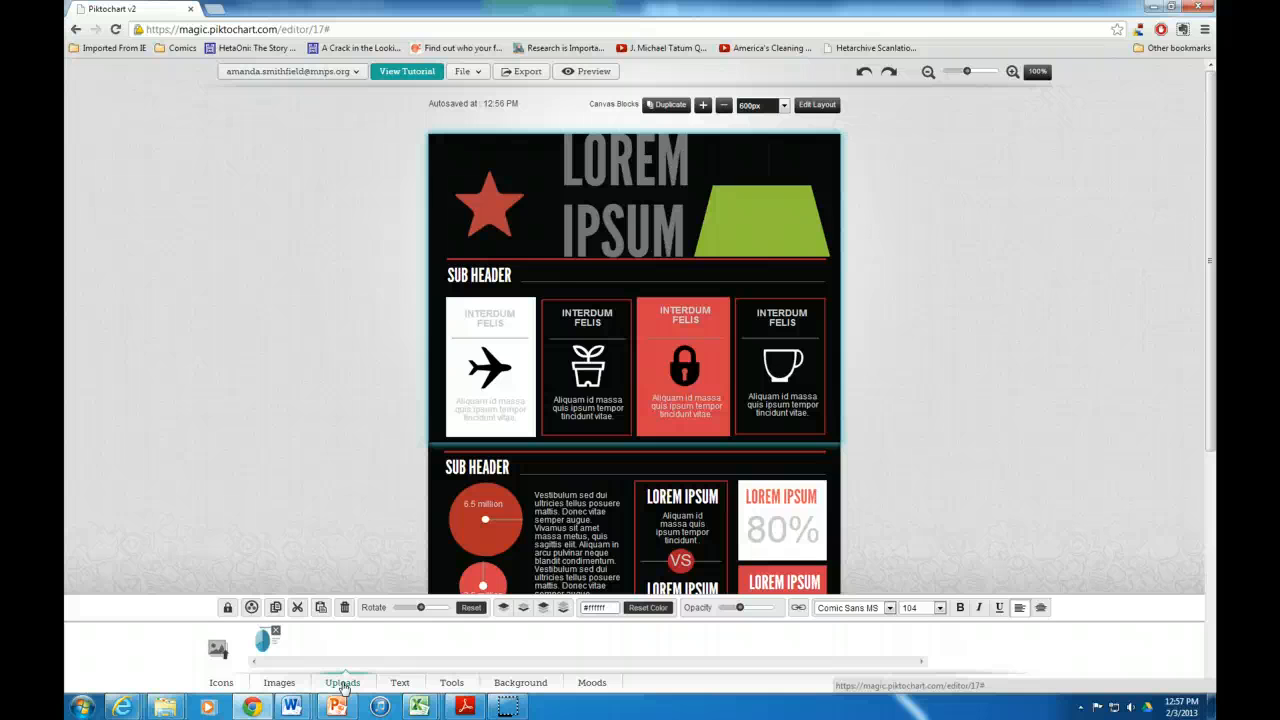
click(520, 371)
click(557, 366)
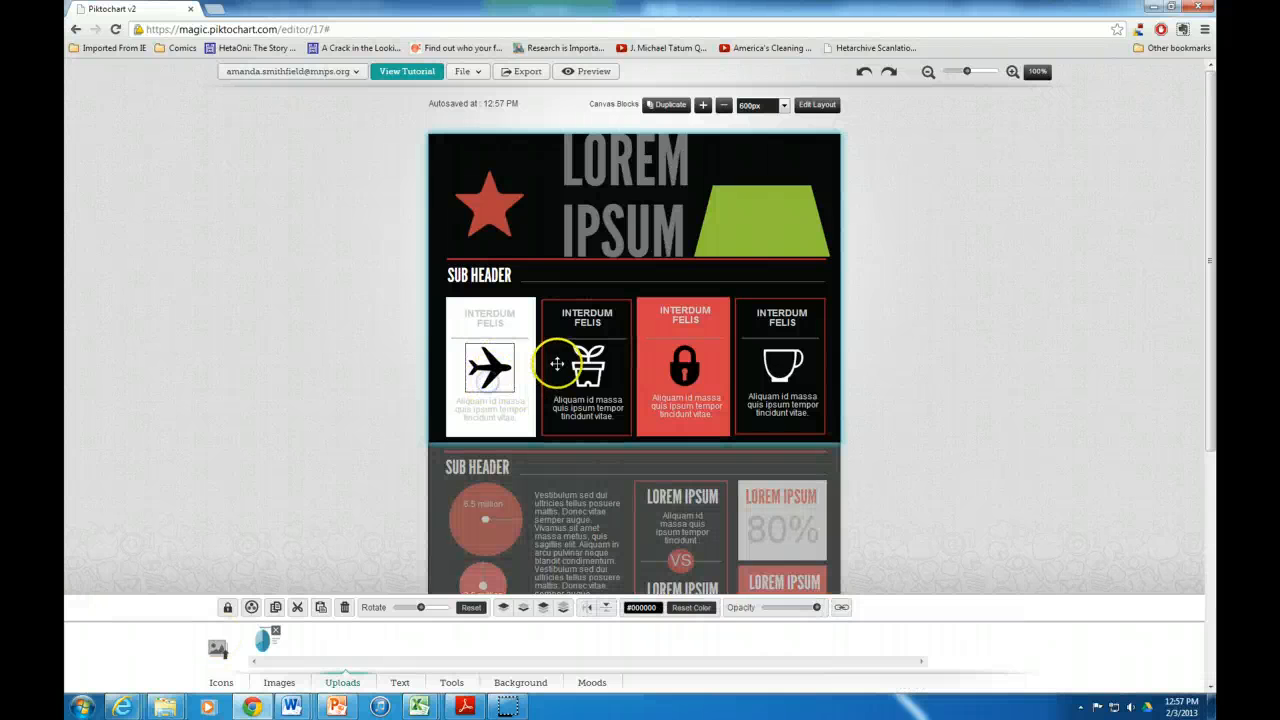
click(765, 322)
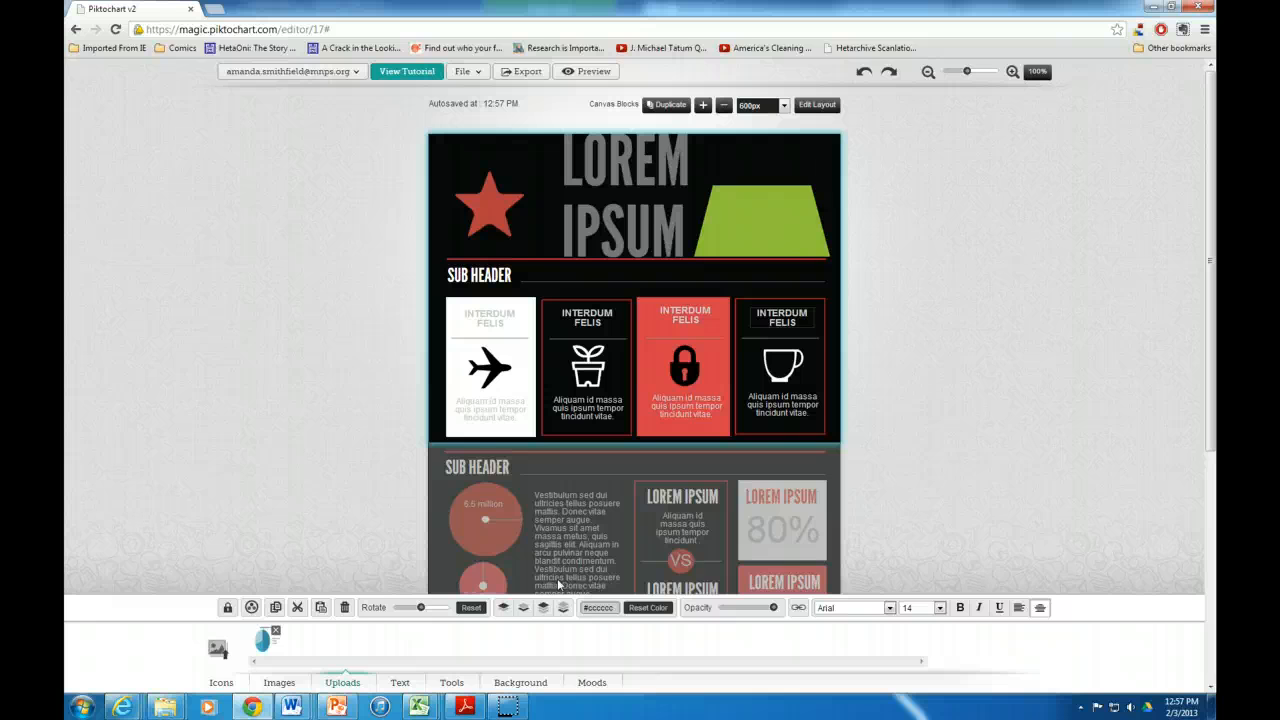
click(661, 571)
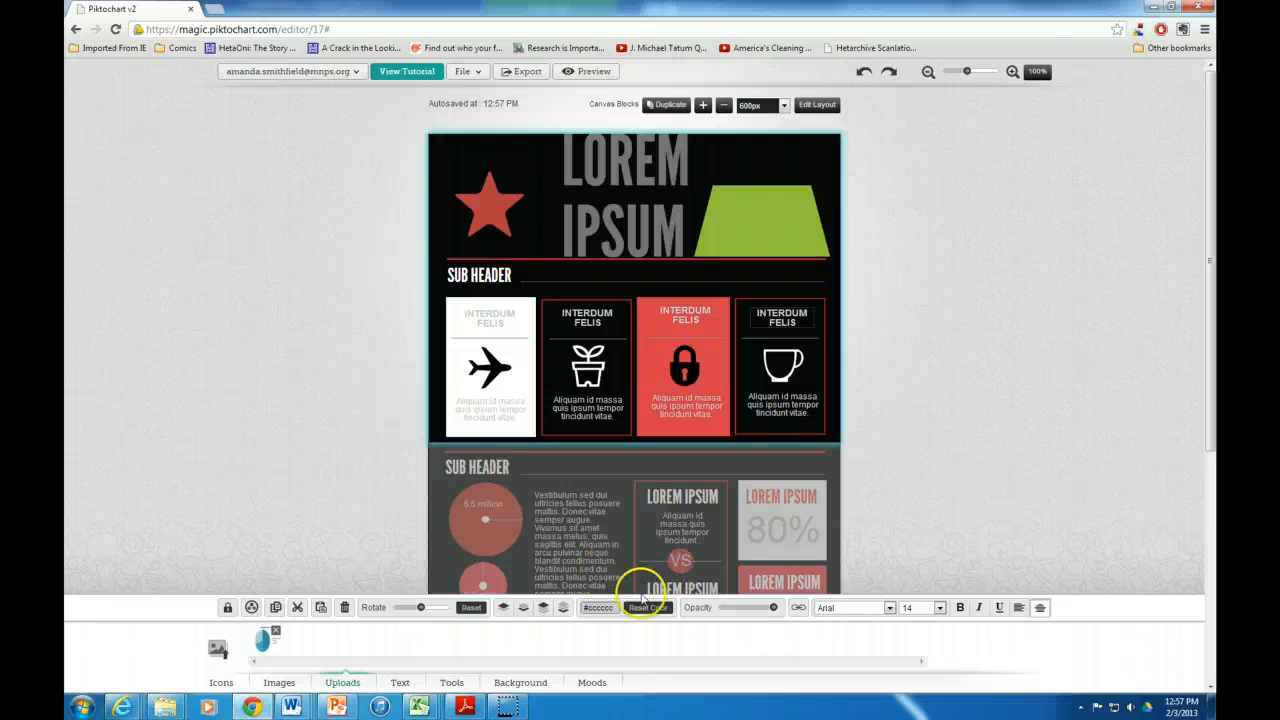
Open the Chart Wizard from the chart tools, then cancel it without creating a chart
click(451, 686)
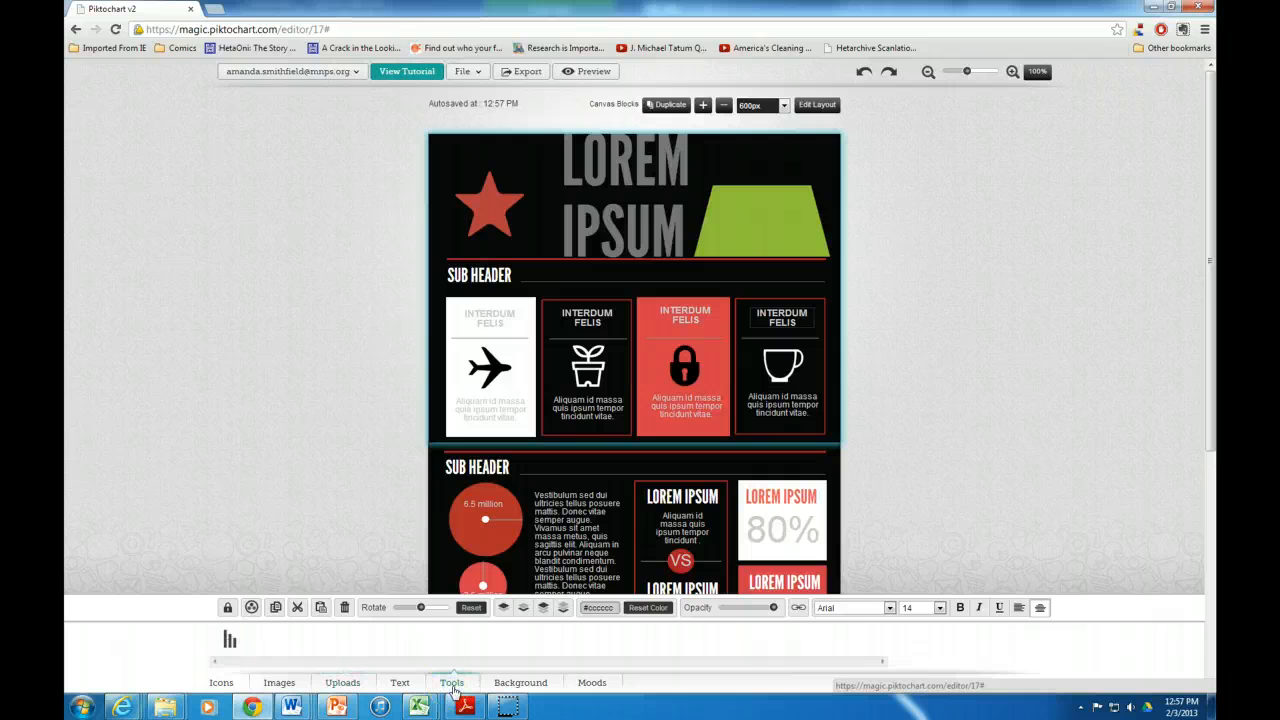
click(453, 686)
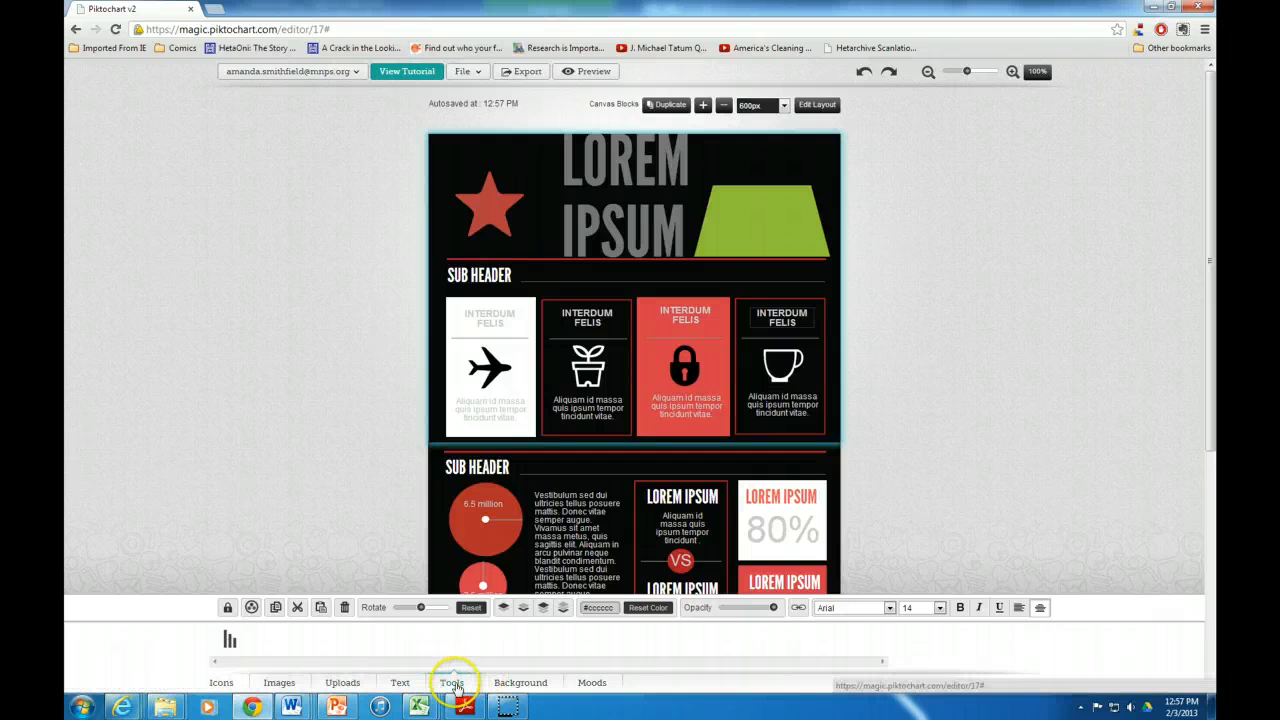
click(224, 638)
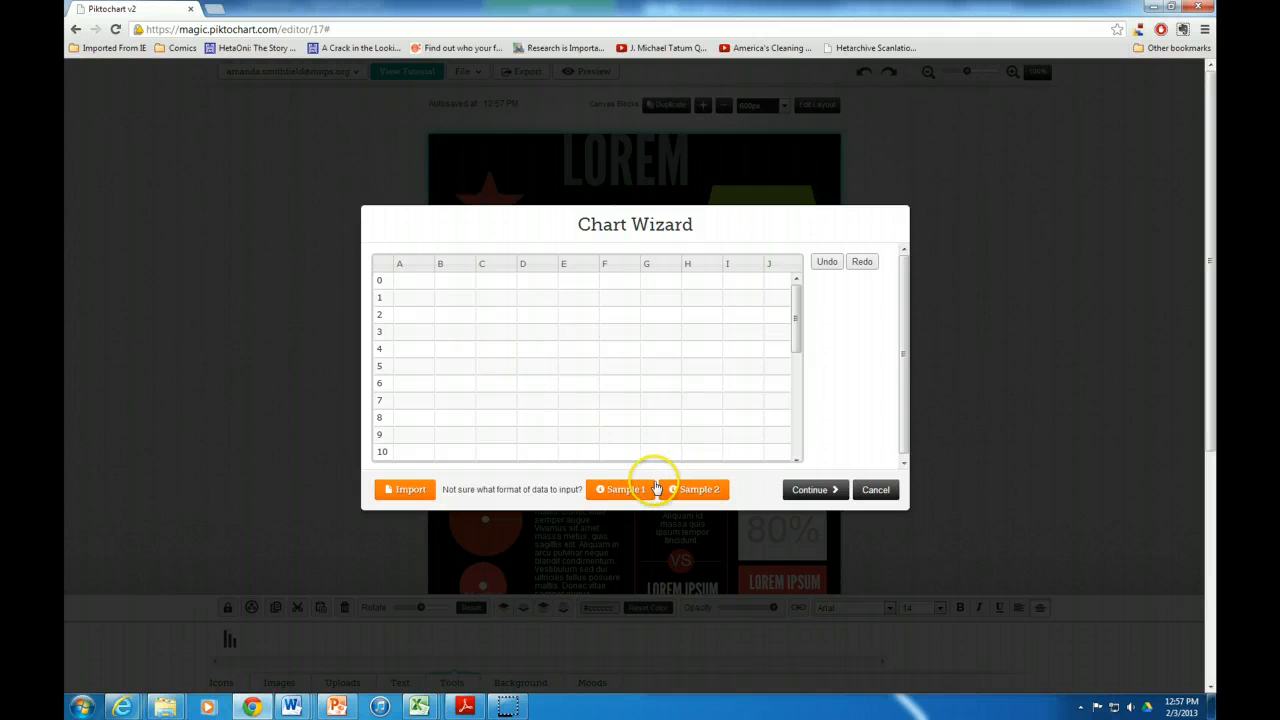
click(880, 489)
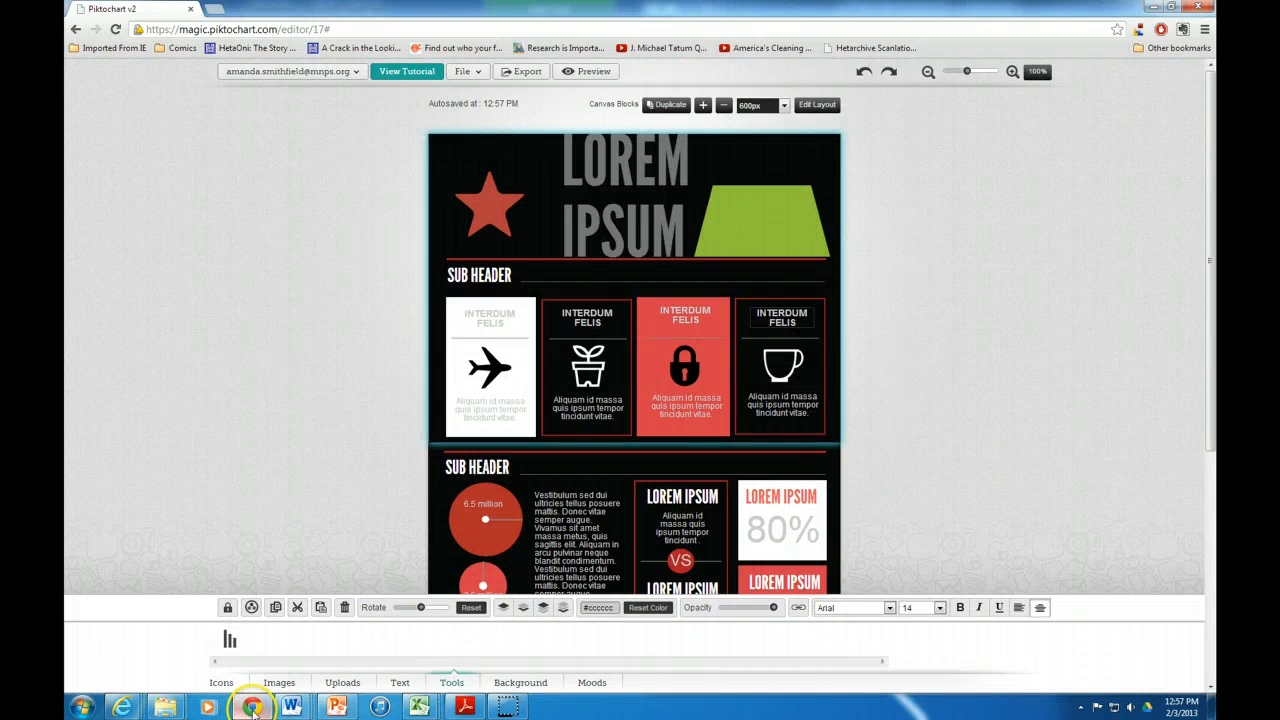
In PowerPoint, look at the pie chart's Change Chart Type options and cancel unchanged
click(352, 708)
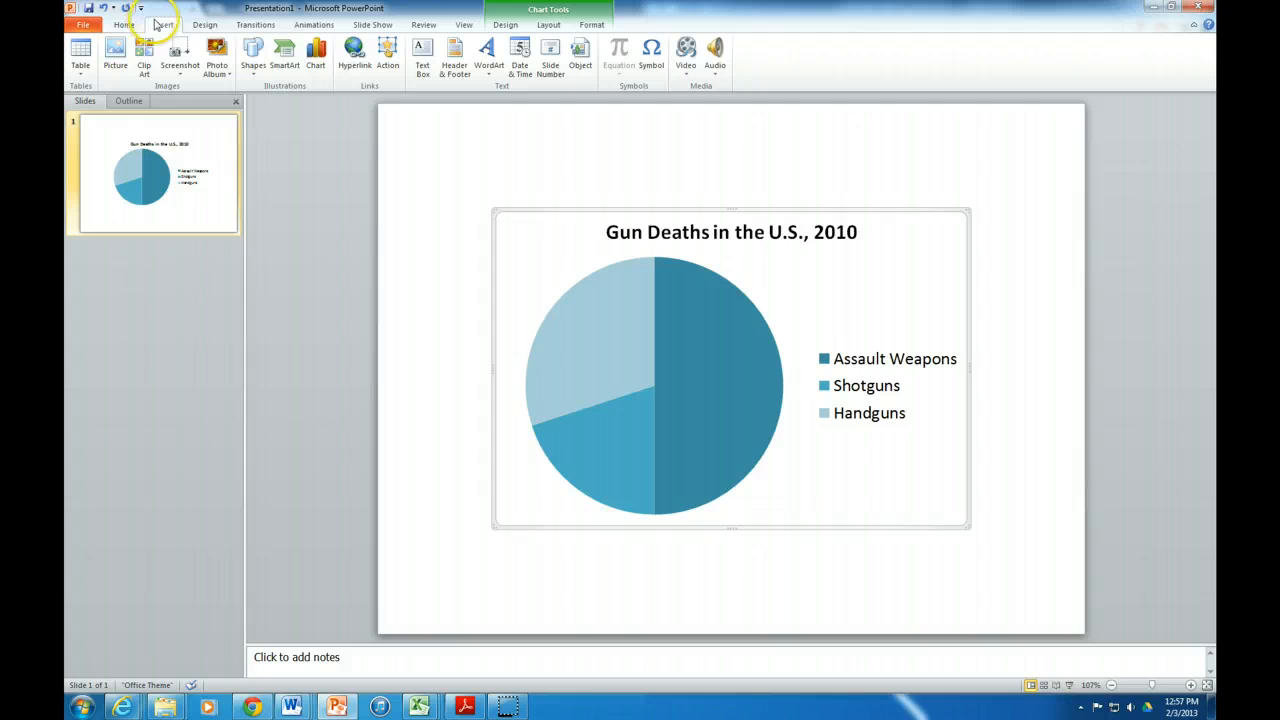
click(315, 55)
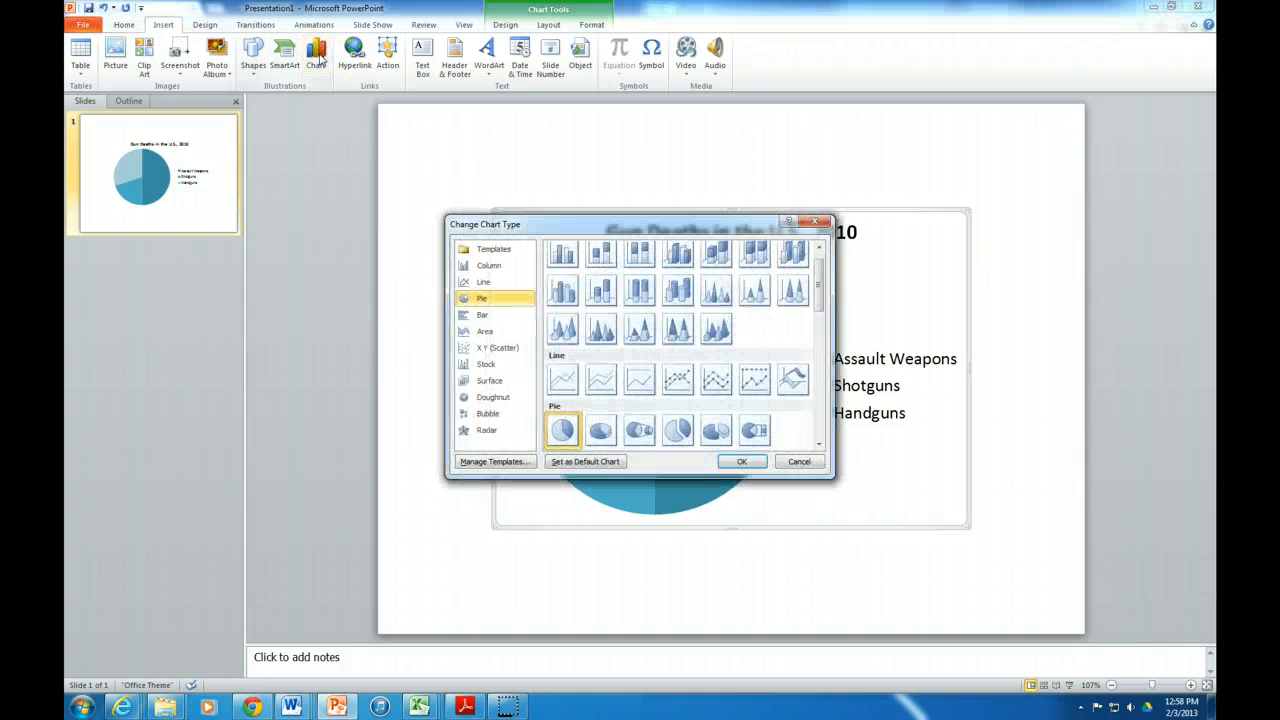
click(799, 462)
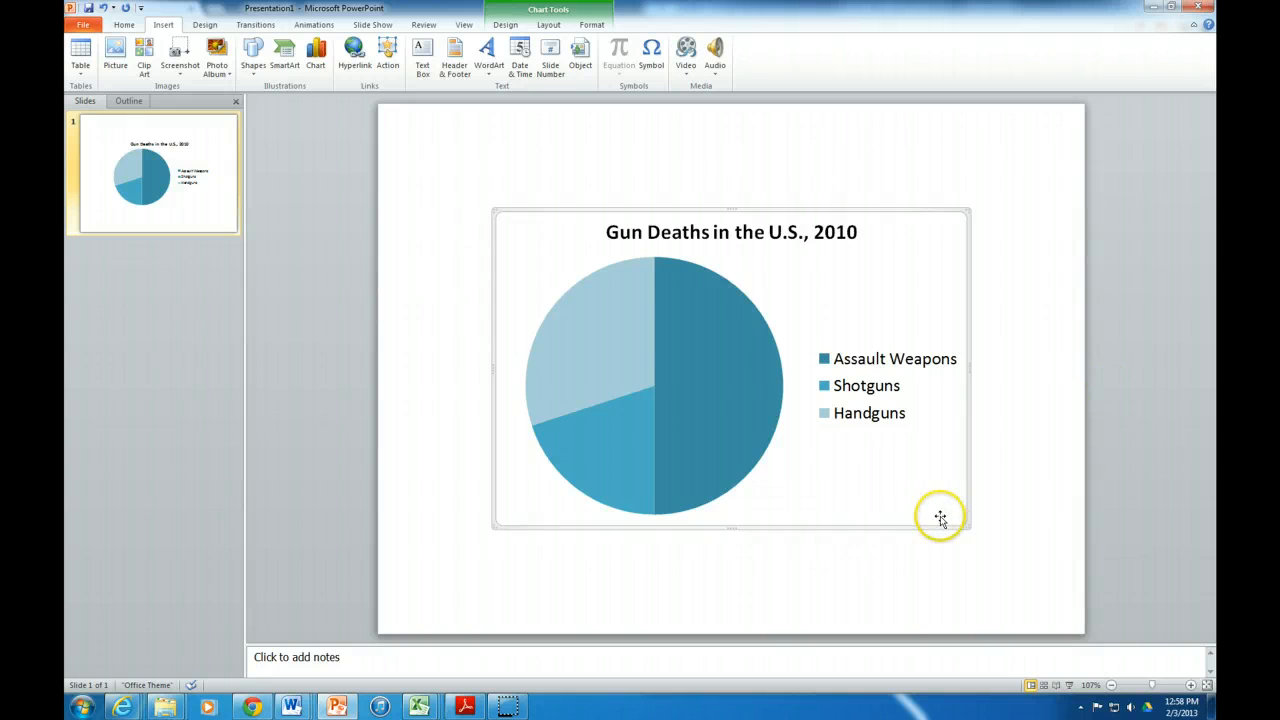
Select the pie chart and view its chart-area actions, then return to Piktochart's shape images
click(963, 524)
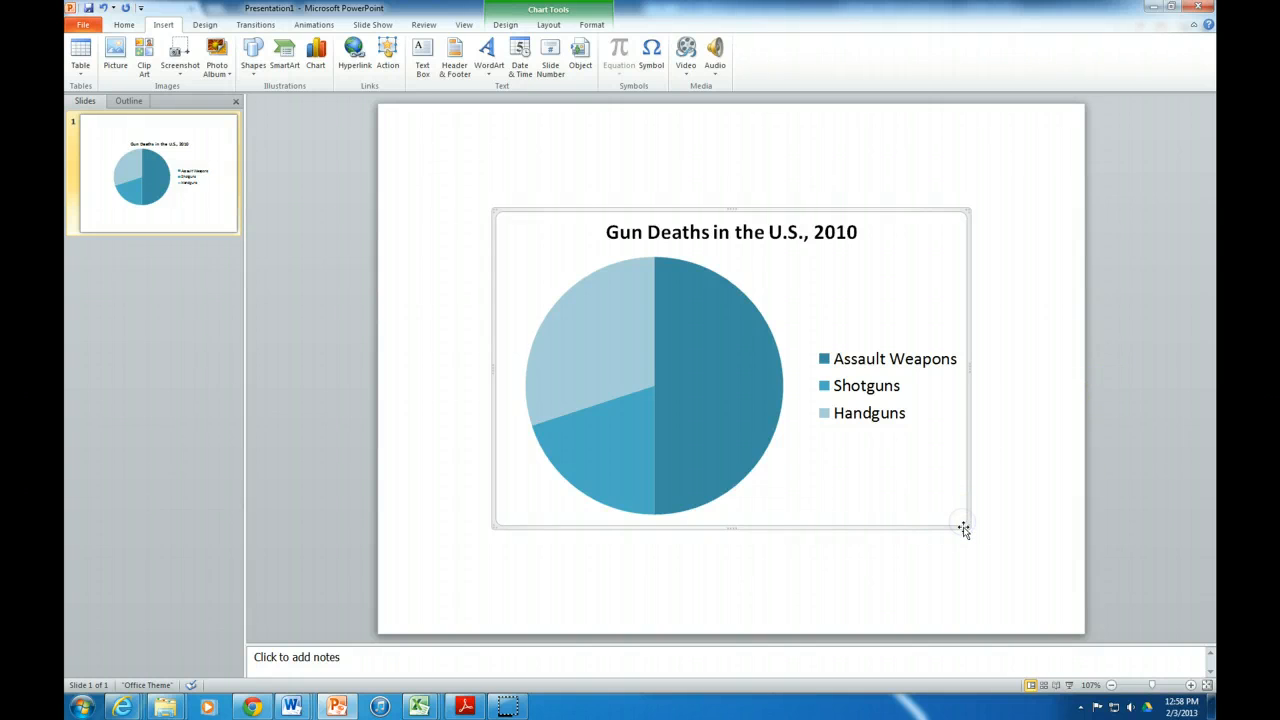
click(963, 528)
click(955, 531)
click(763, 453)
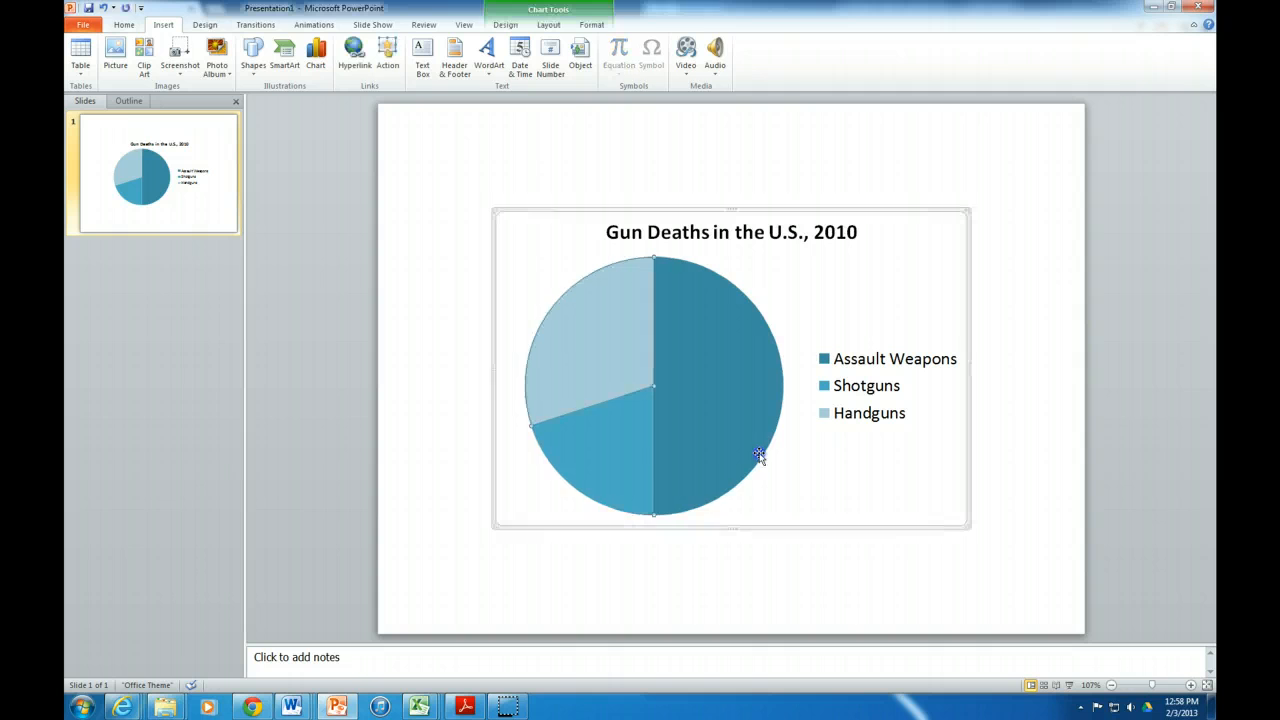
right_click(952, 530)
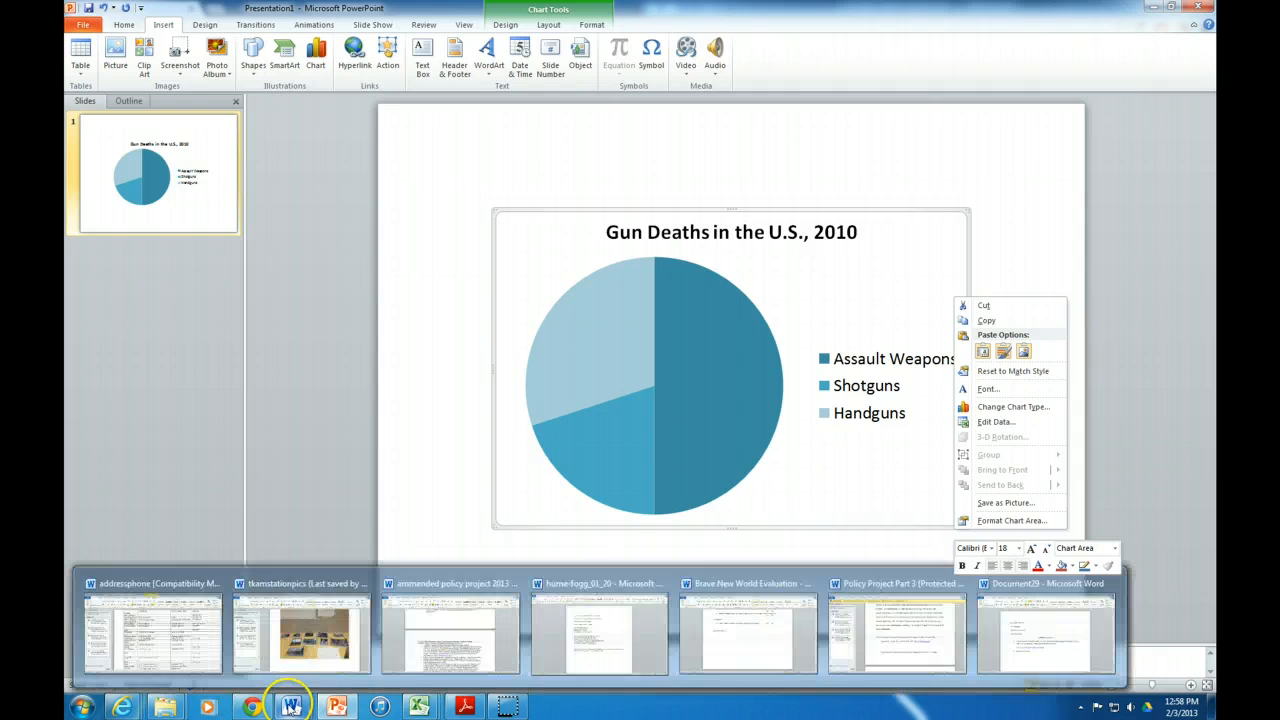
click(258, 707)
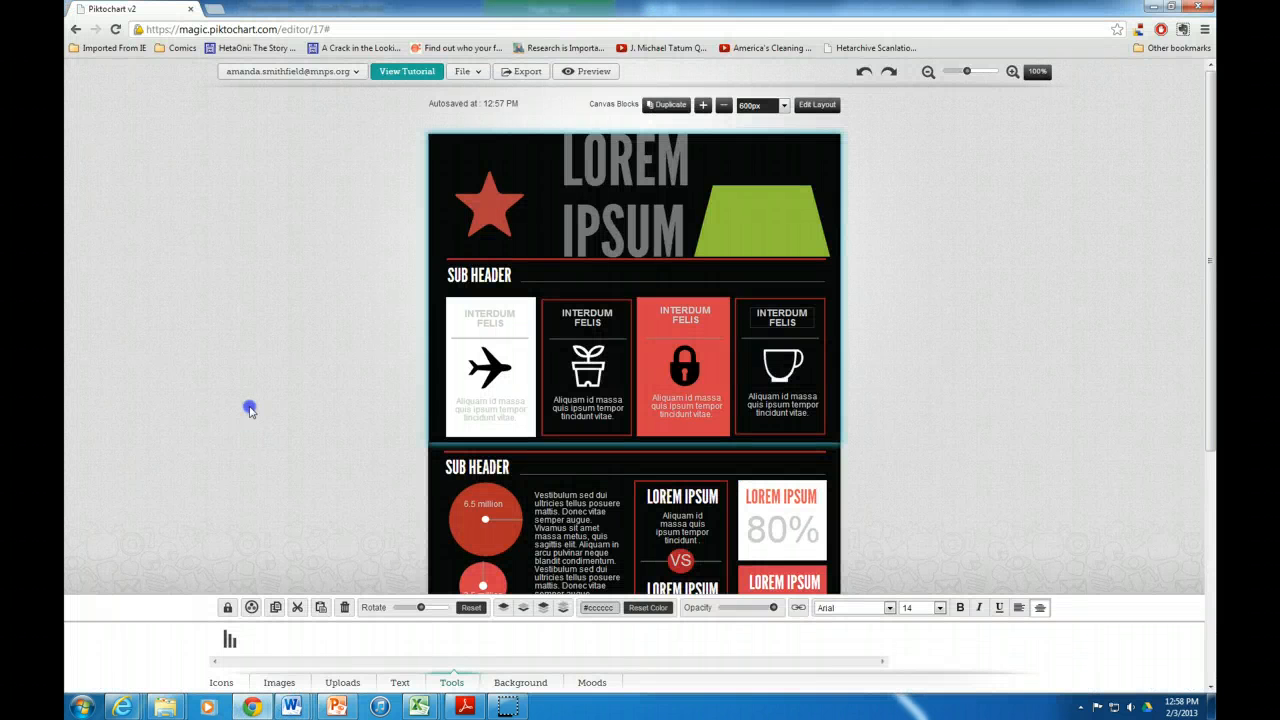
click(281, 683)
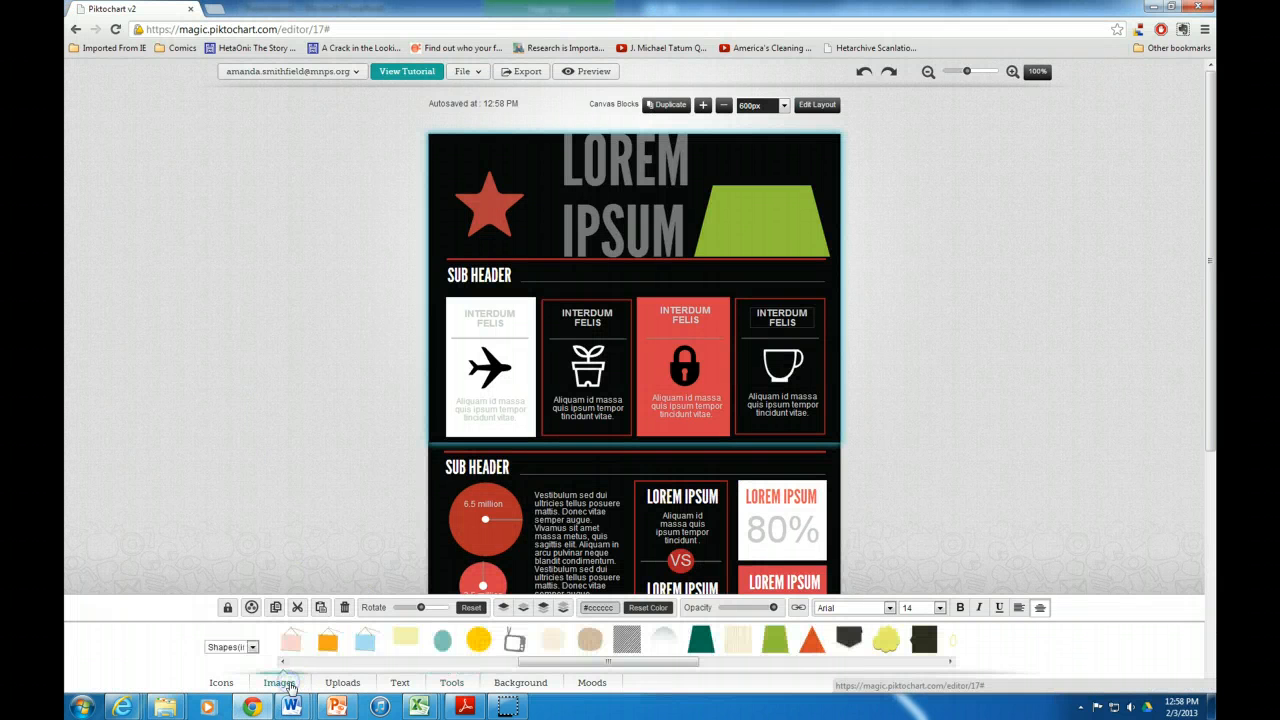
Drop the uploaded Gun Deaths pie chart image onto the green trapezoid and nudge it down-right
click(344, 683)
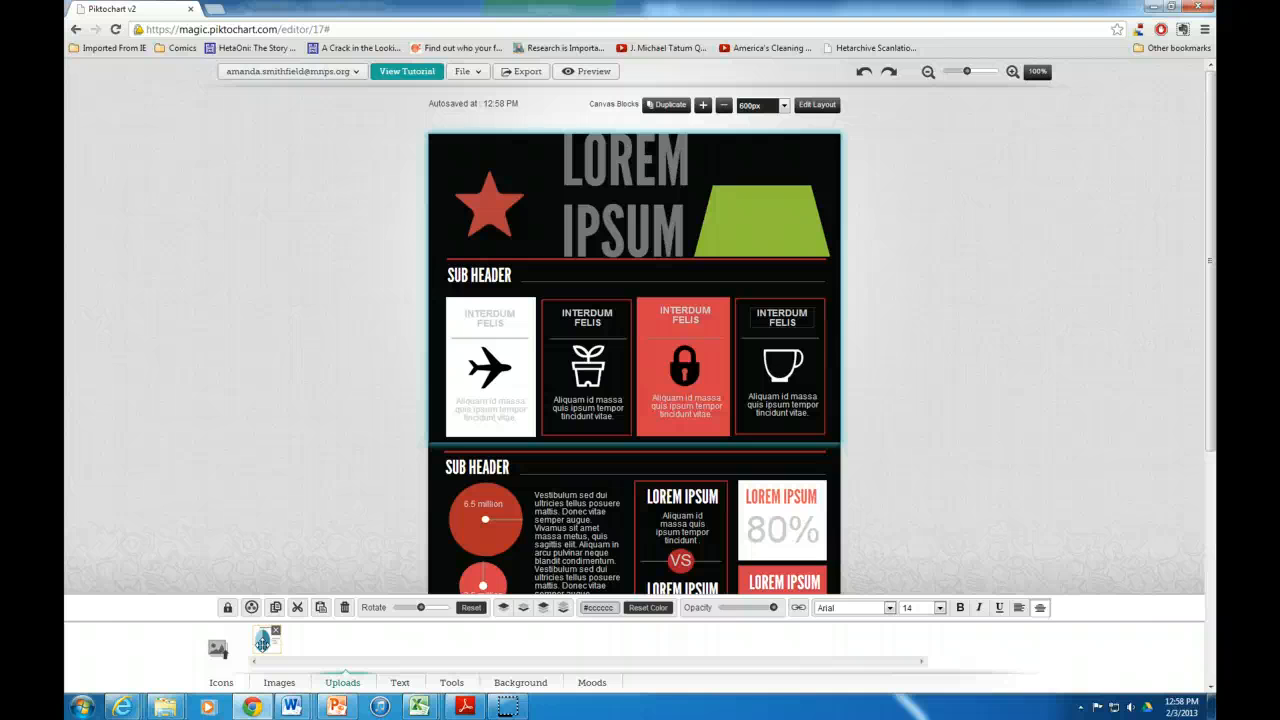
drag(262, 640, 764, 234)
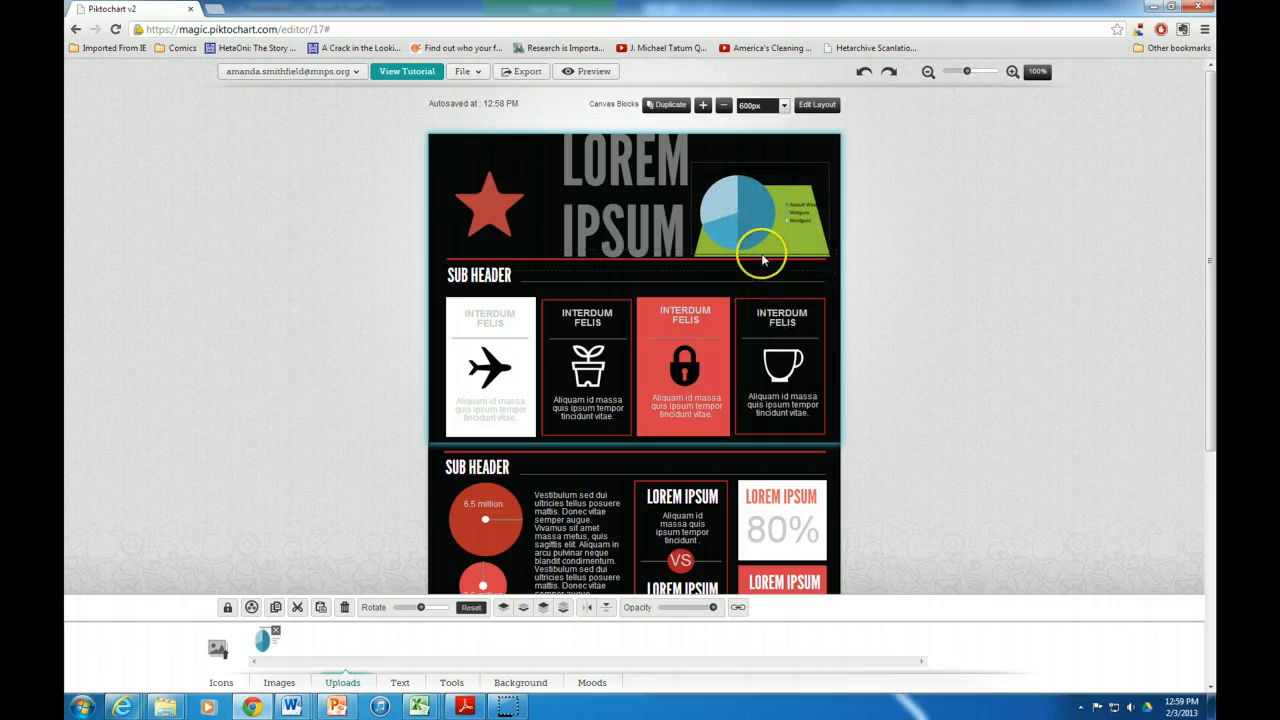
click(752, 211)
drag(753, 213, 762, 239)
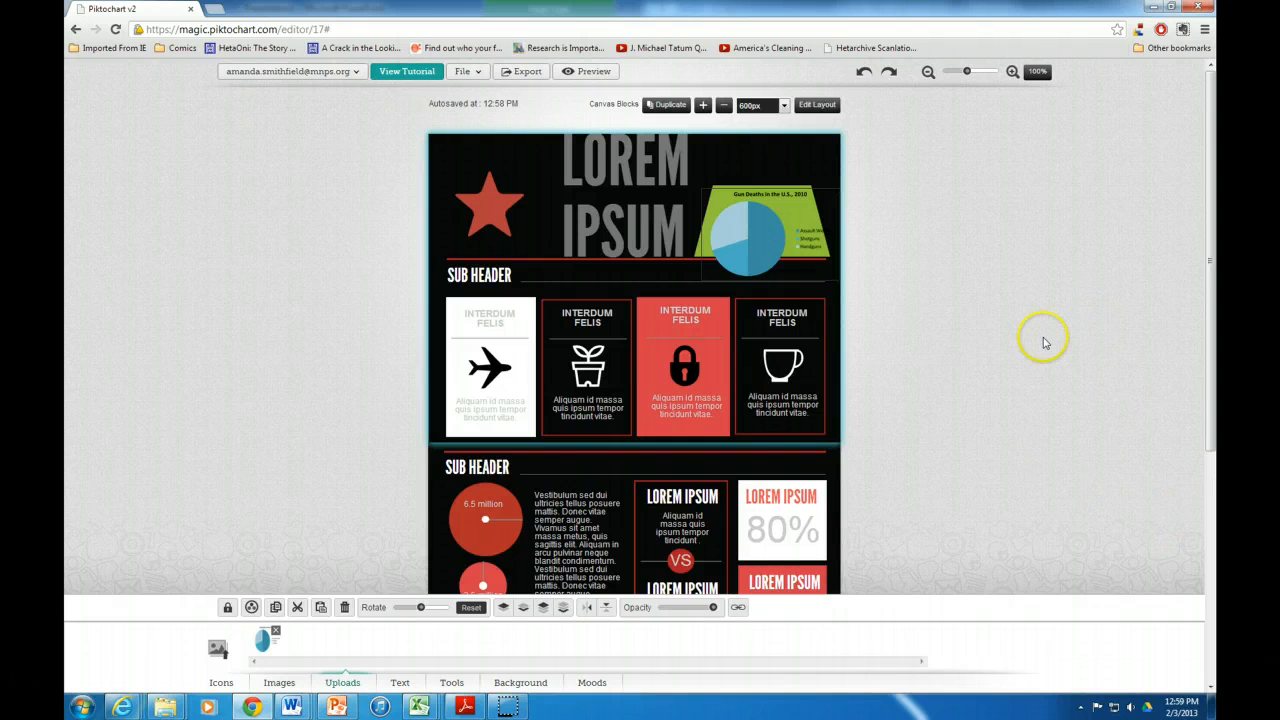
click(403, 684)
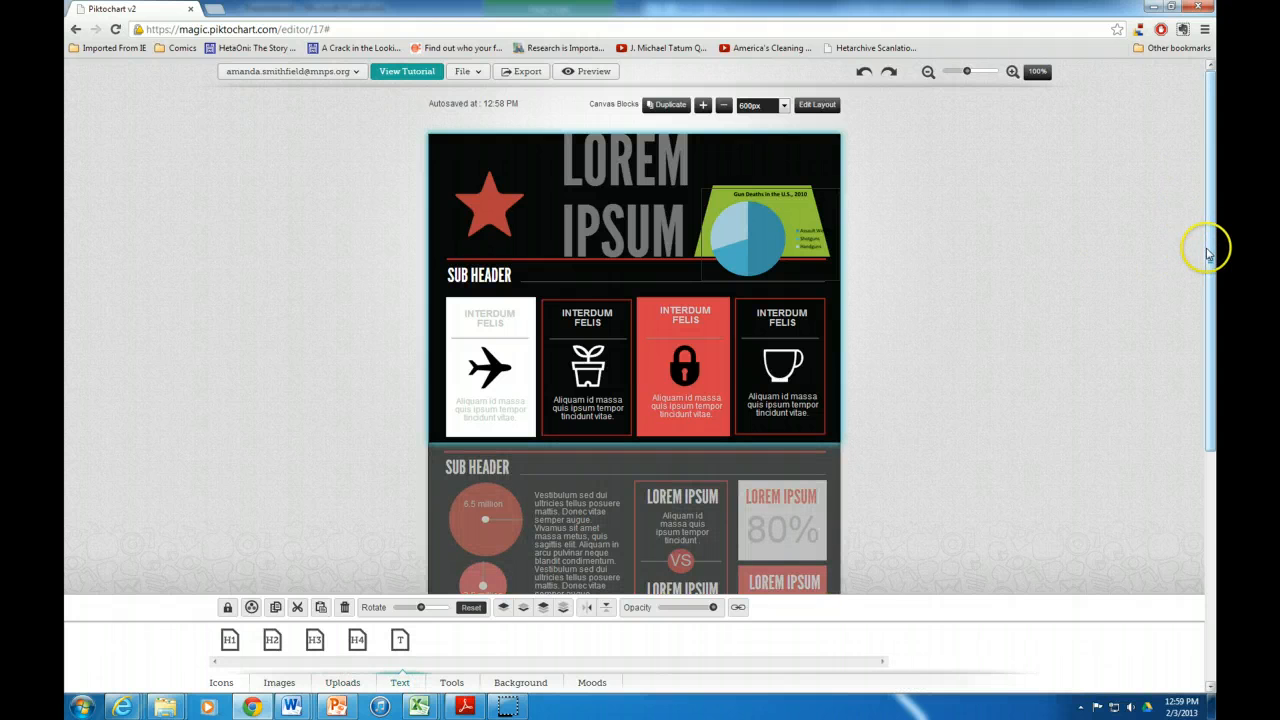
mouse_move(1208, 246)
mouse_down()
mouse_move(1212, 570)
mouse_move(1217, 259)
mouse_up()
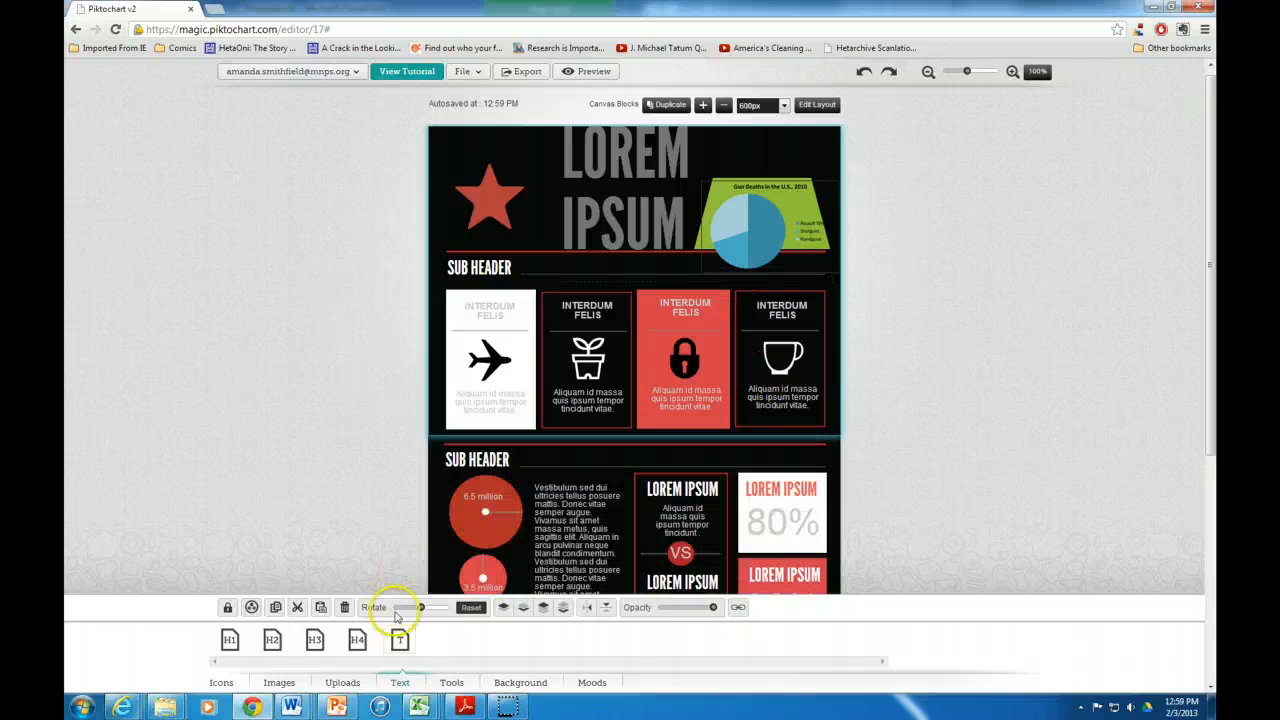
click(400, 645)
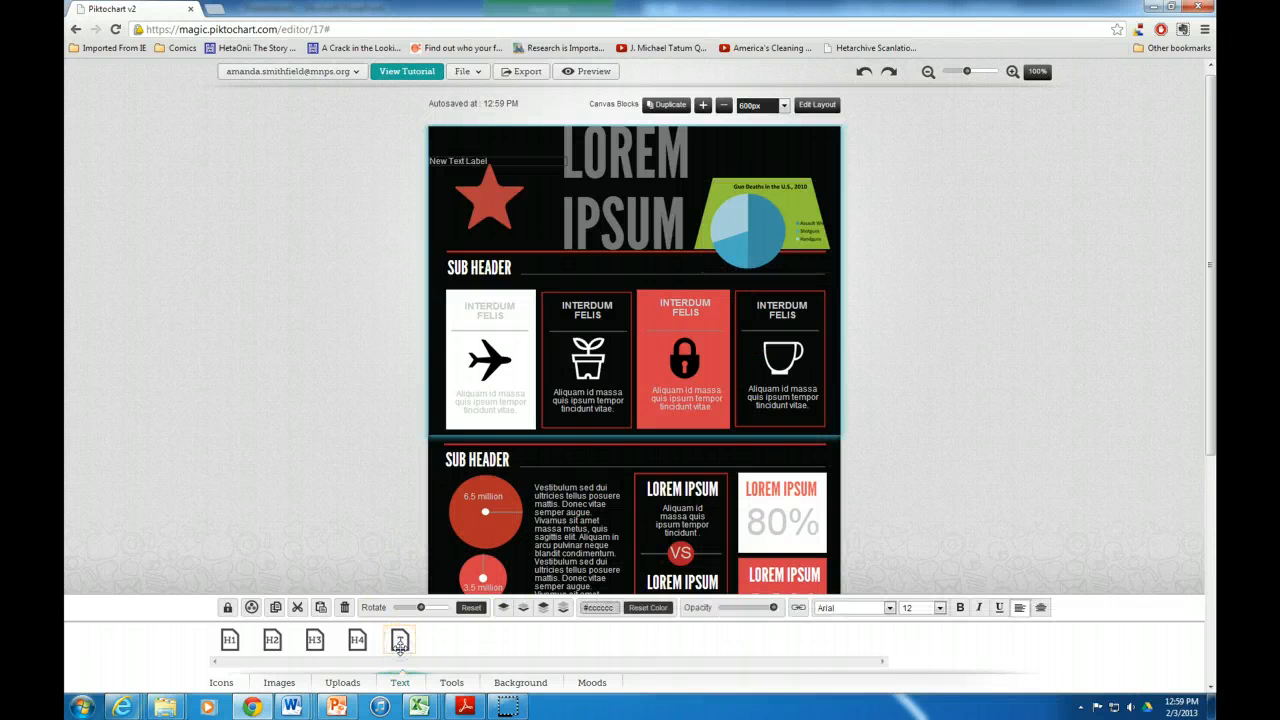
click(718, 281)
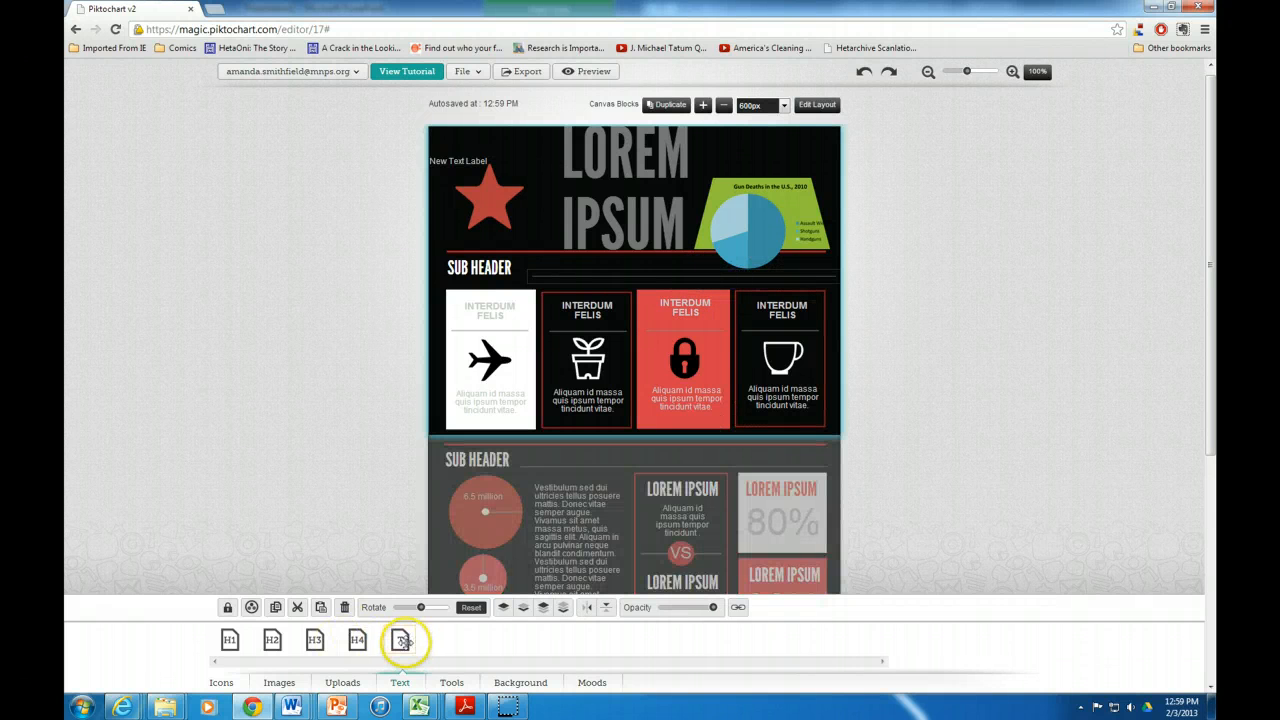
drag(404, 645, 712, 272)
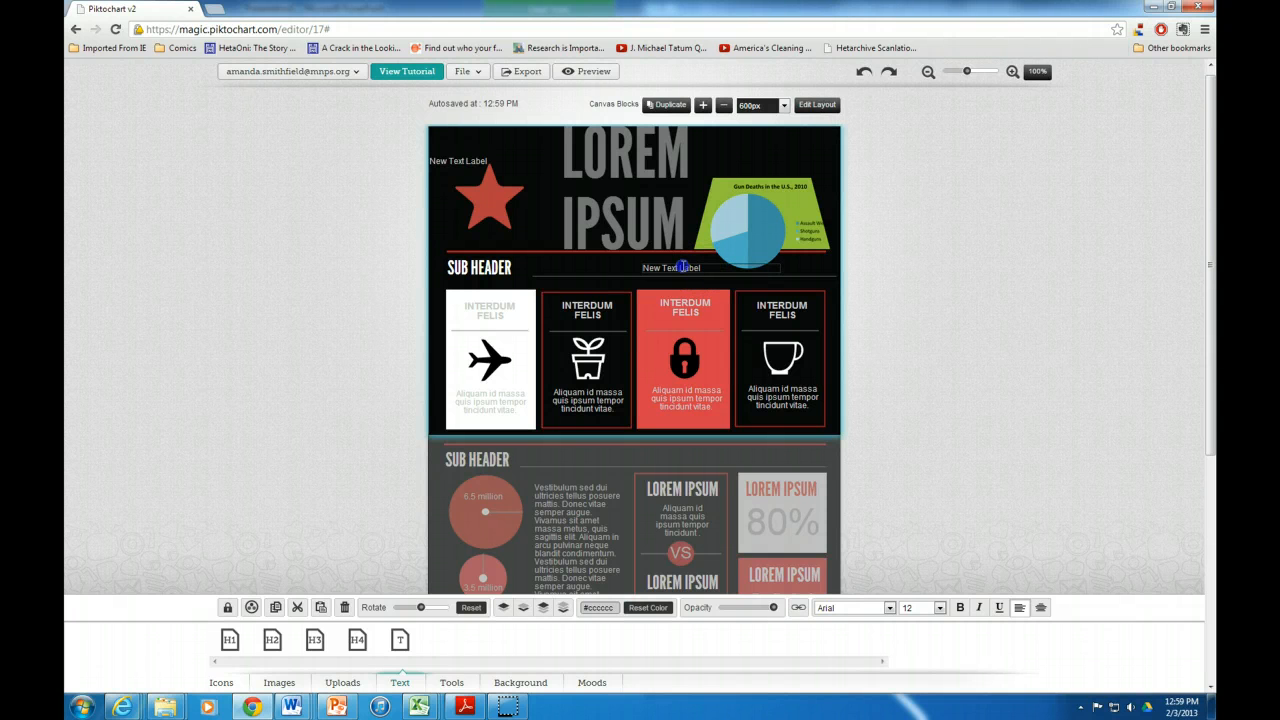
drag(701, 267, 632, 267)
text(Source: www.cnn.com)
click(667, 266)
Move the pie chart left and up over IPSUM
click(763, 251)
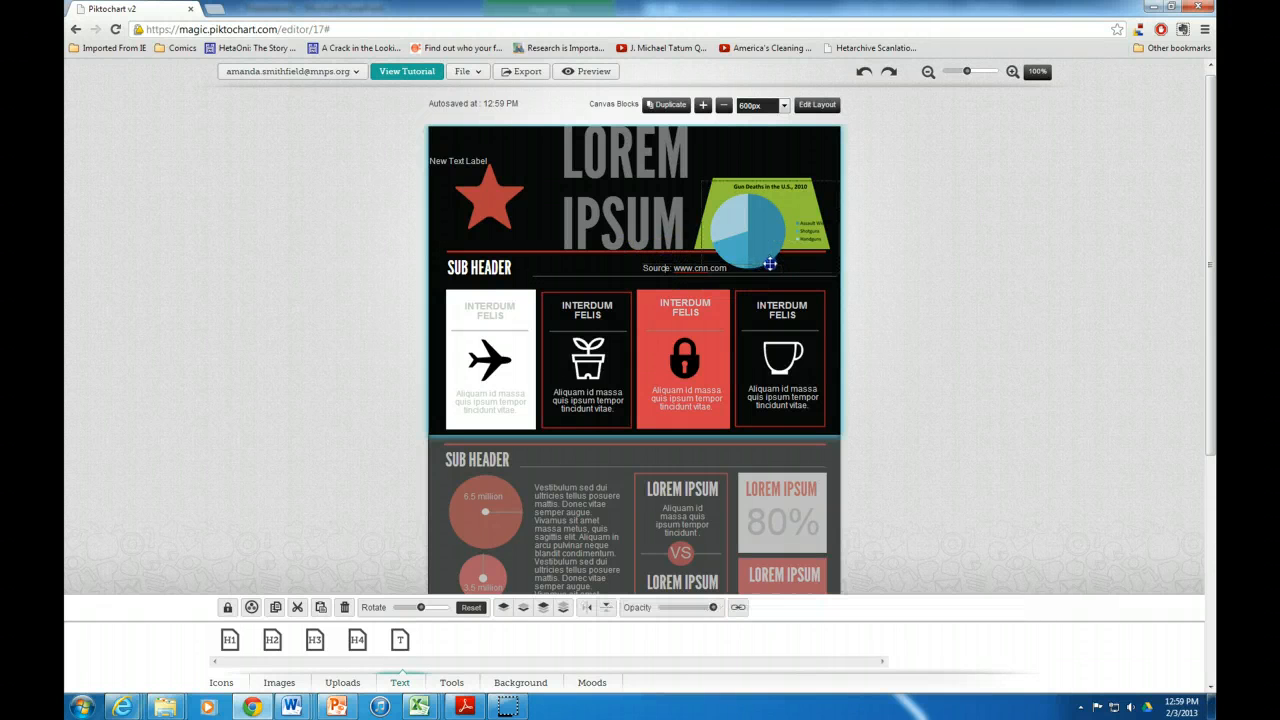
drag(776, 263, 698, 251)
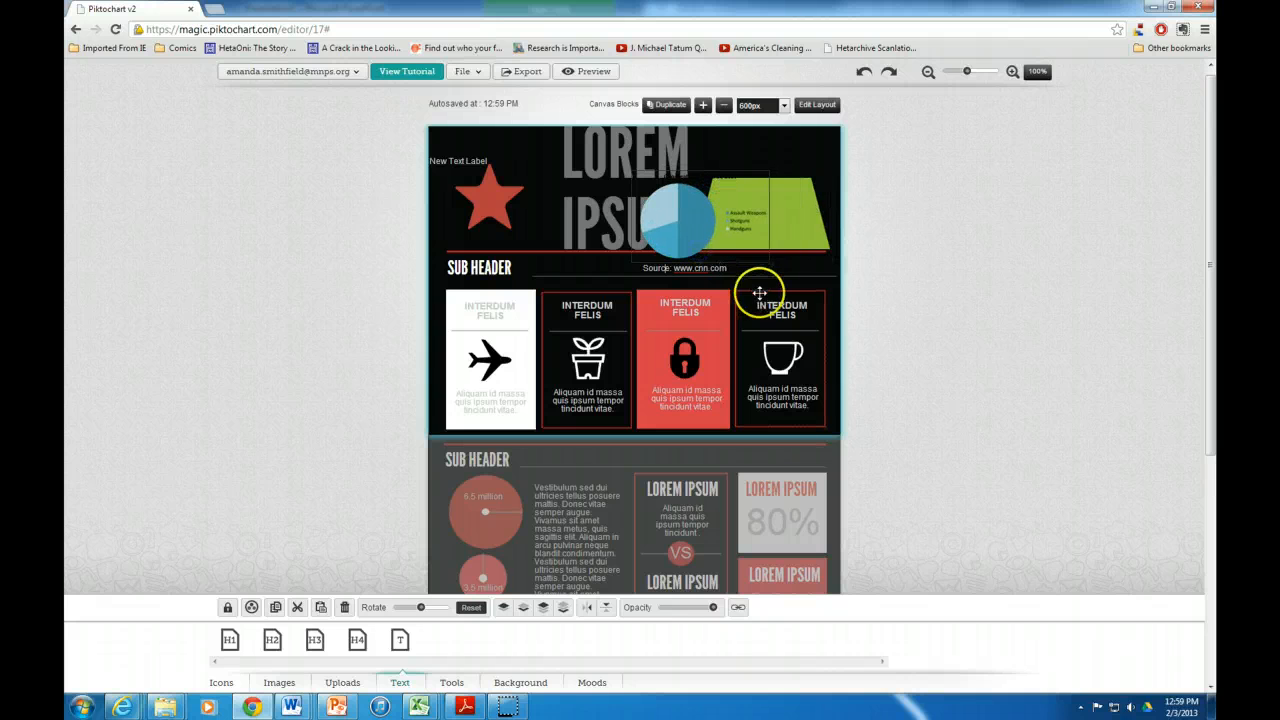
click(791, 268)
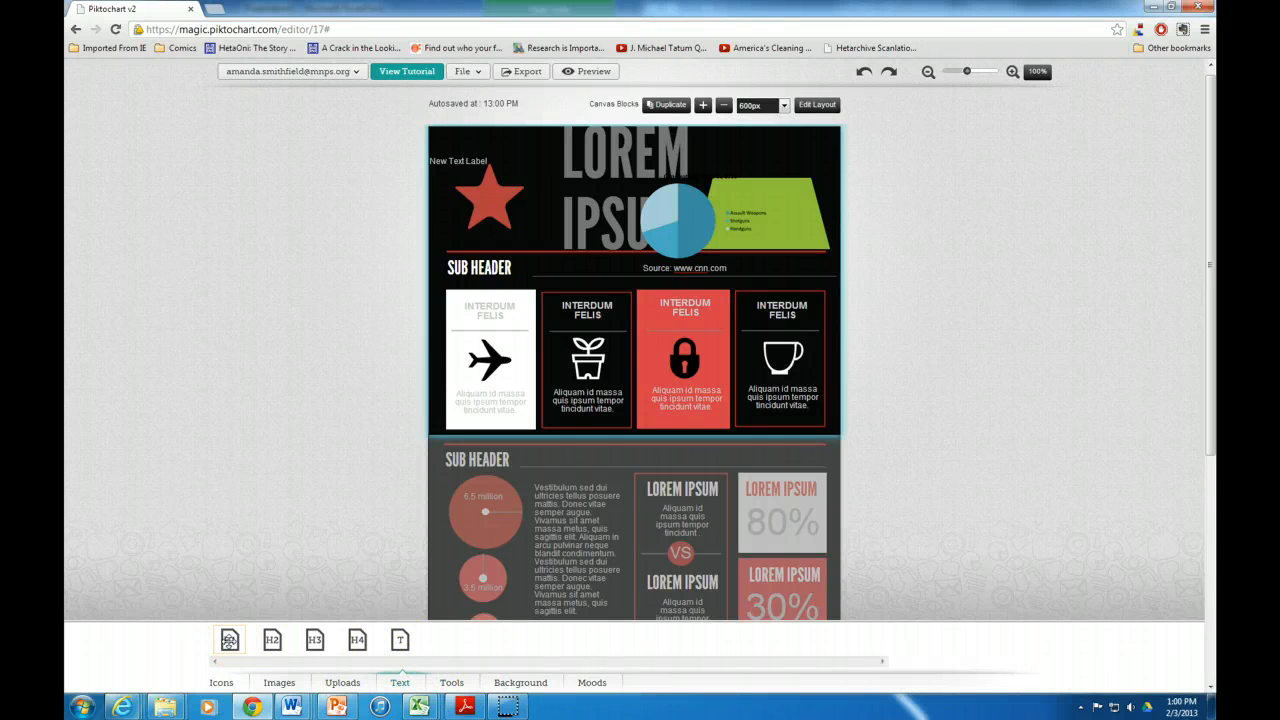
Try a blue background colour for the top block
click(452, 683)
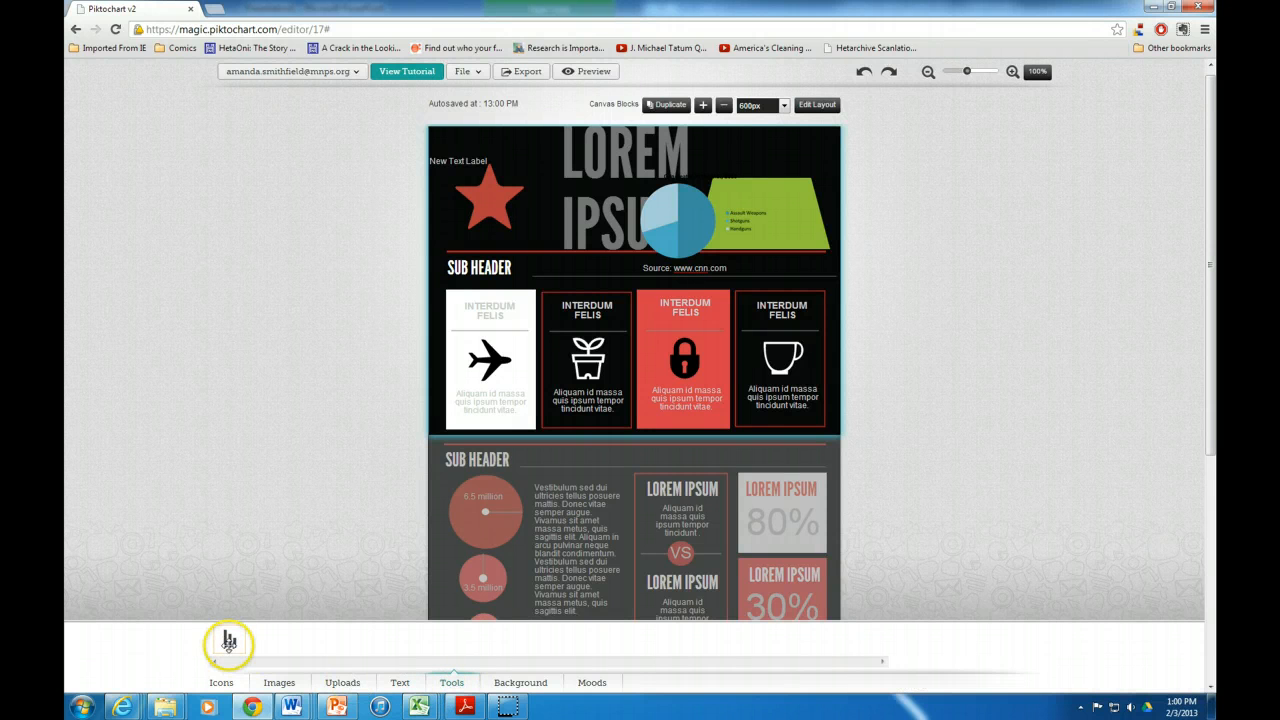
click(522, 683)
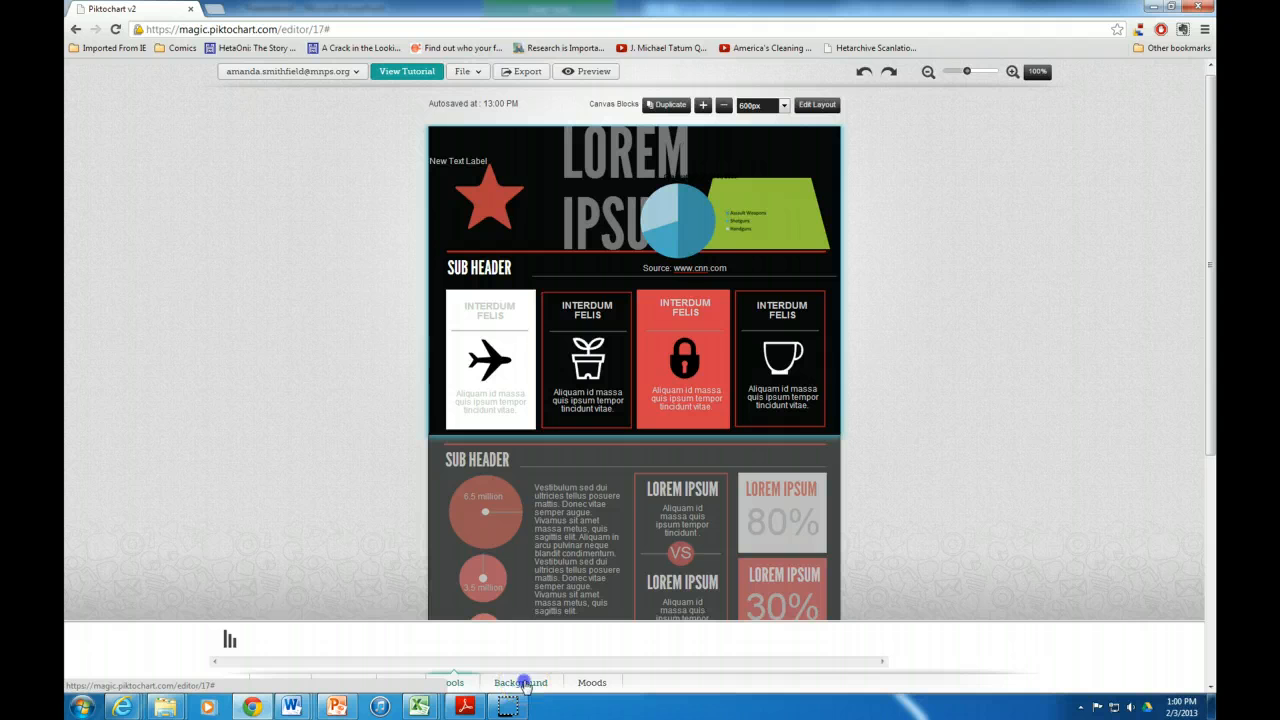
click(230, 638)
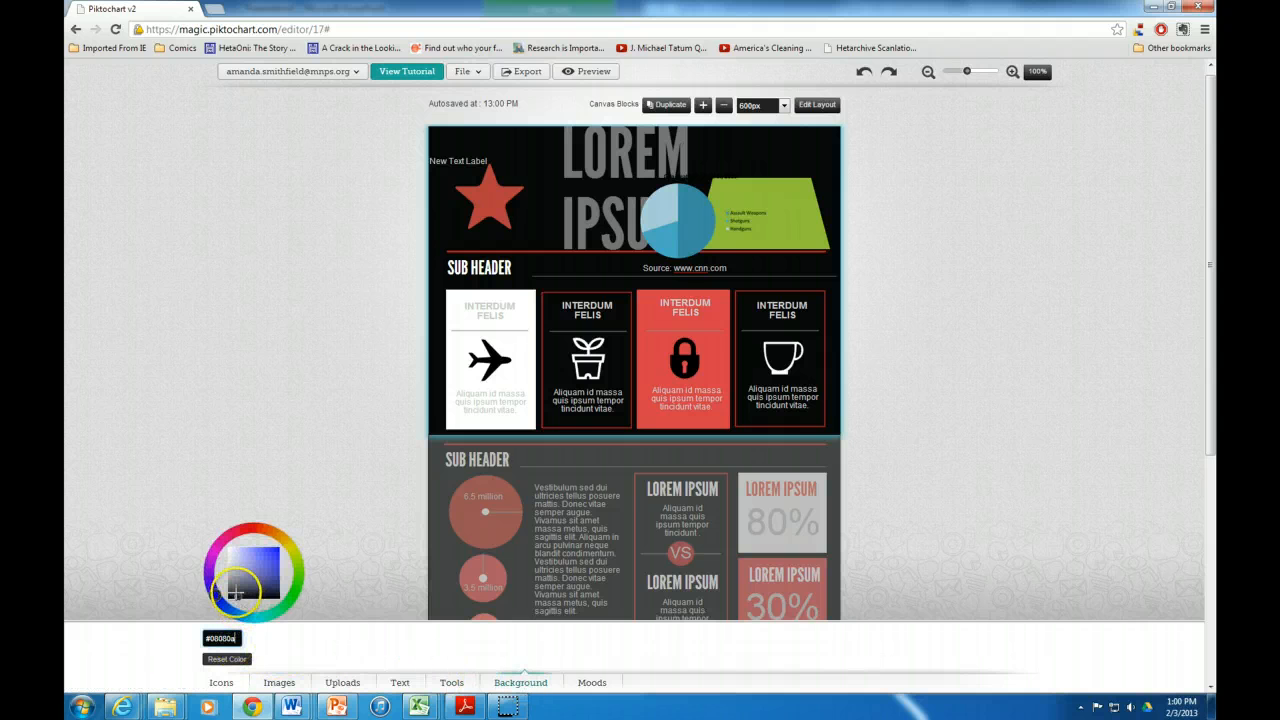
drag(238, 596, 261, 560)
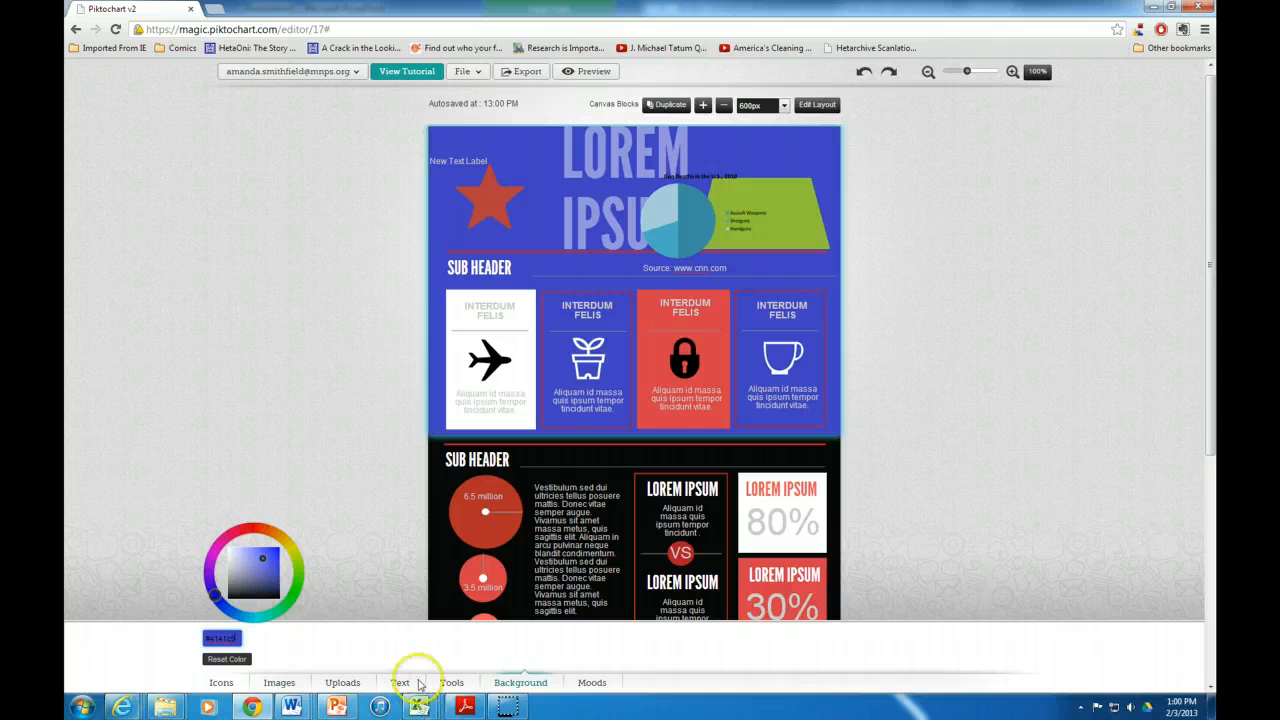
Apply the Dark 03 colour mood after trying Dark 01 and Dark 02
click(590, 682)
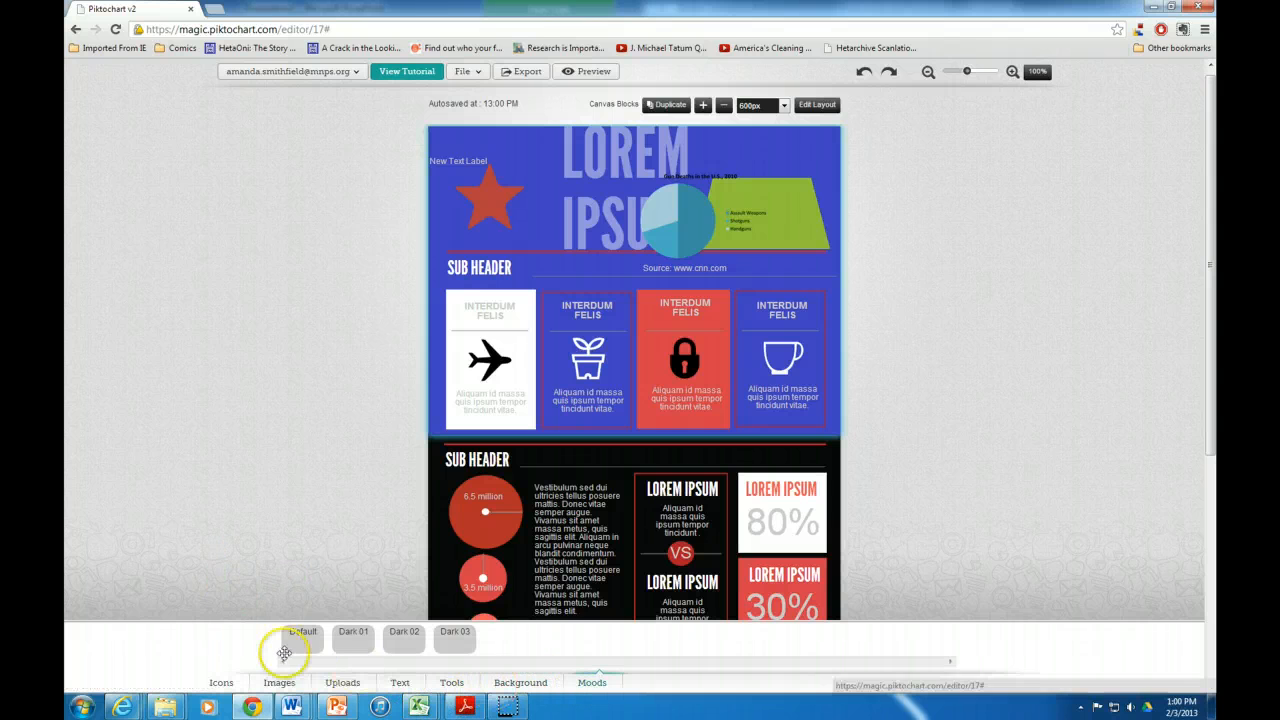
click(354, 638)
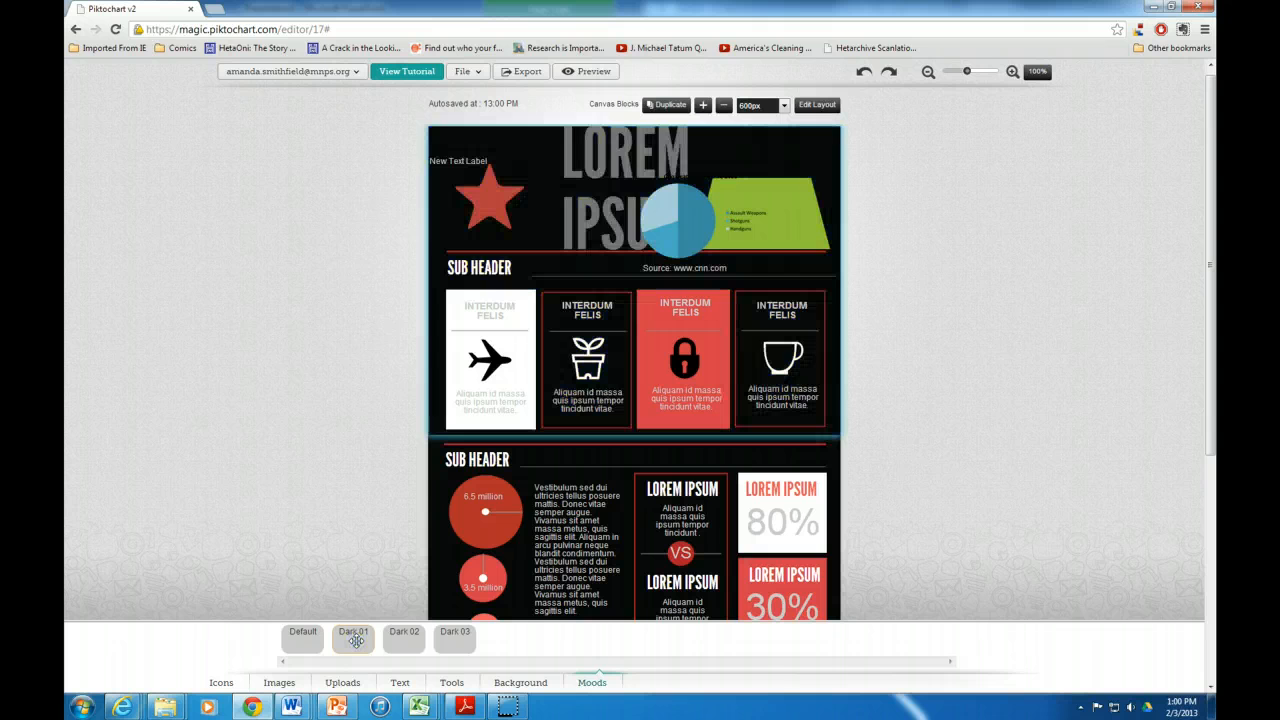
click(401, 636)
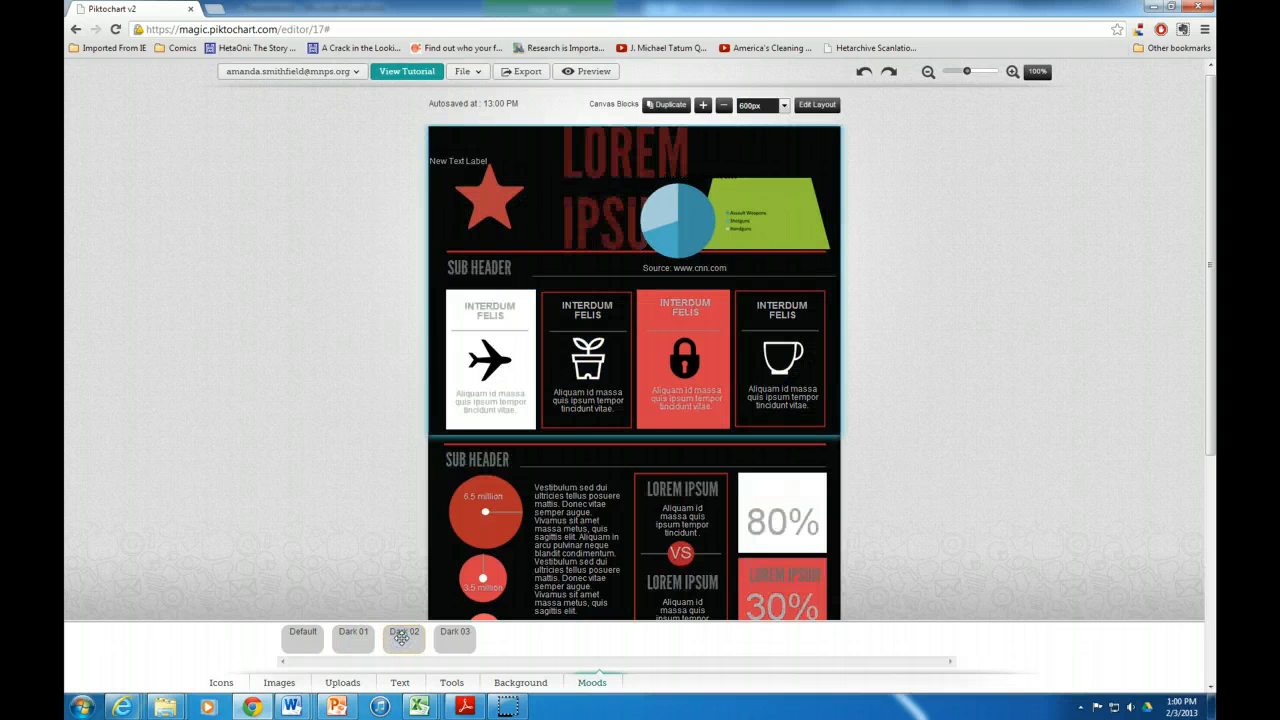
click(455, 636)
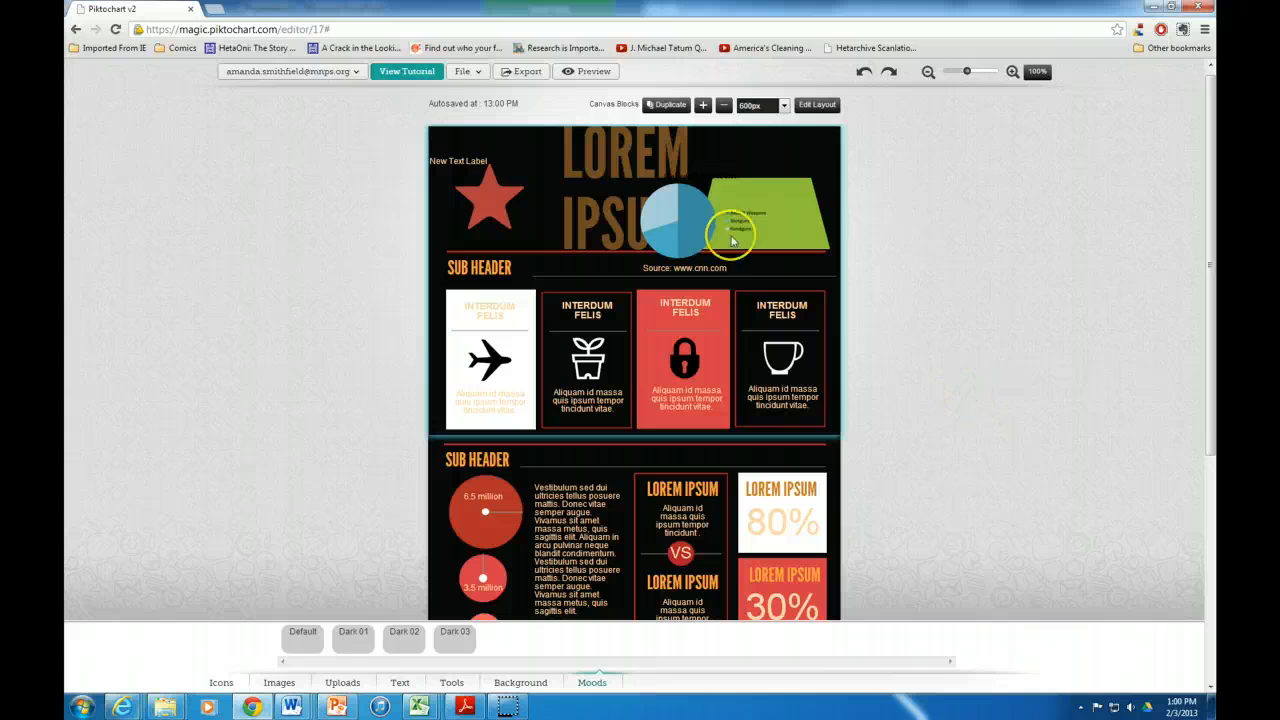
Save the infographic under the title 'pract' and dismiss the success alert
click(466, 71)
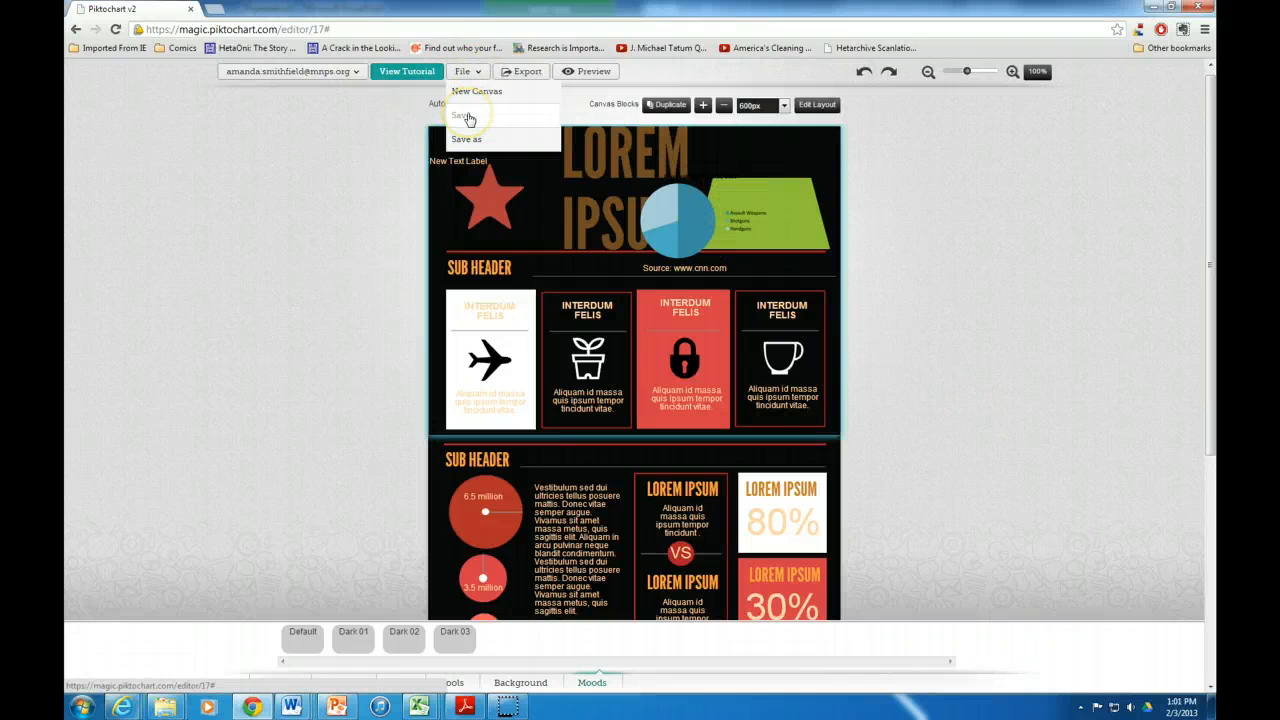
click(464, 116)
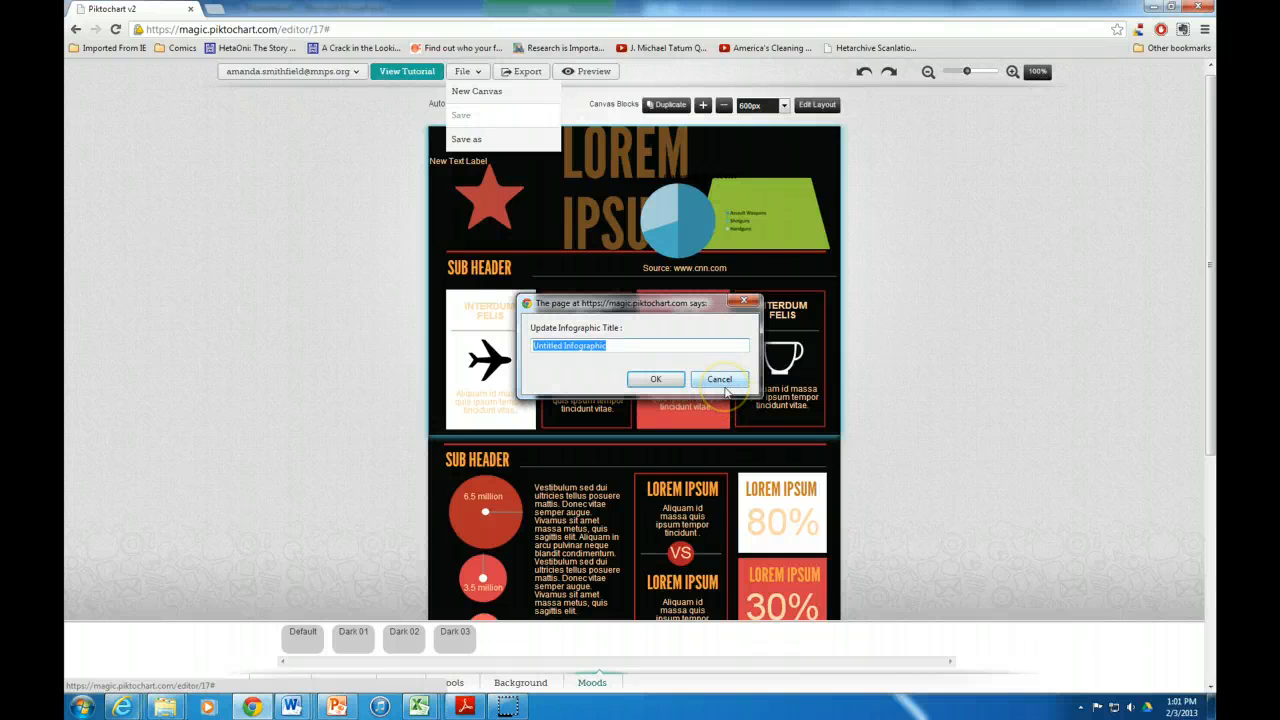
key(BackSpace)
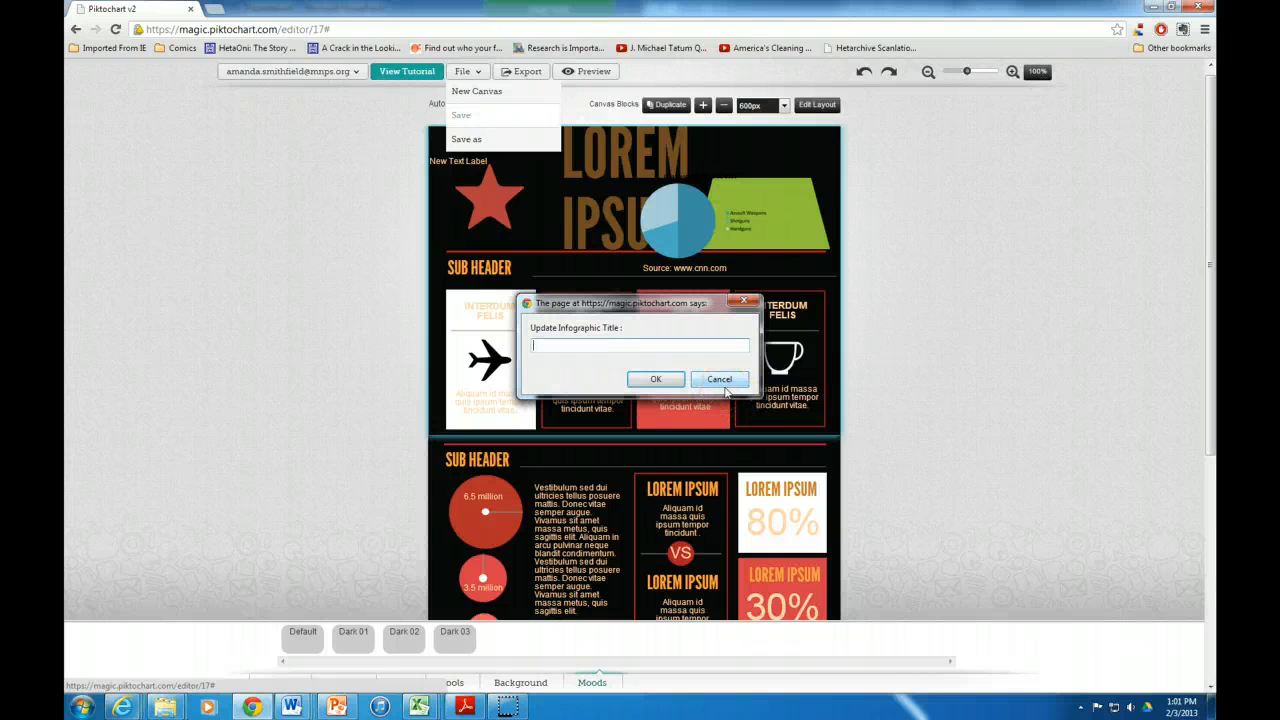
text(pract)
click(656, 378)
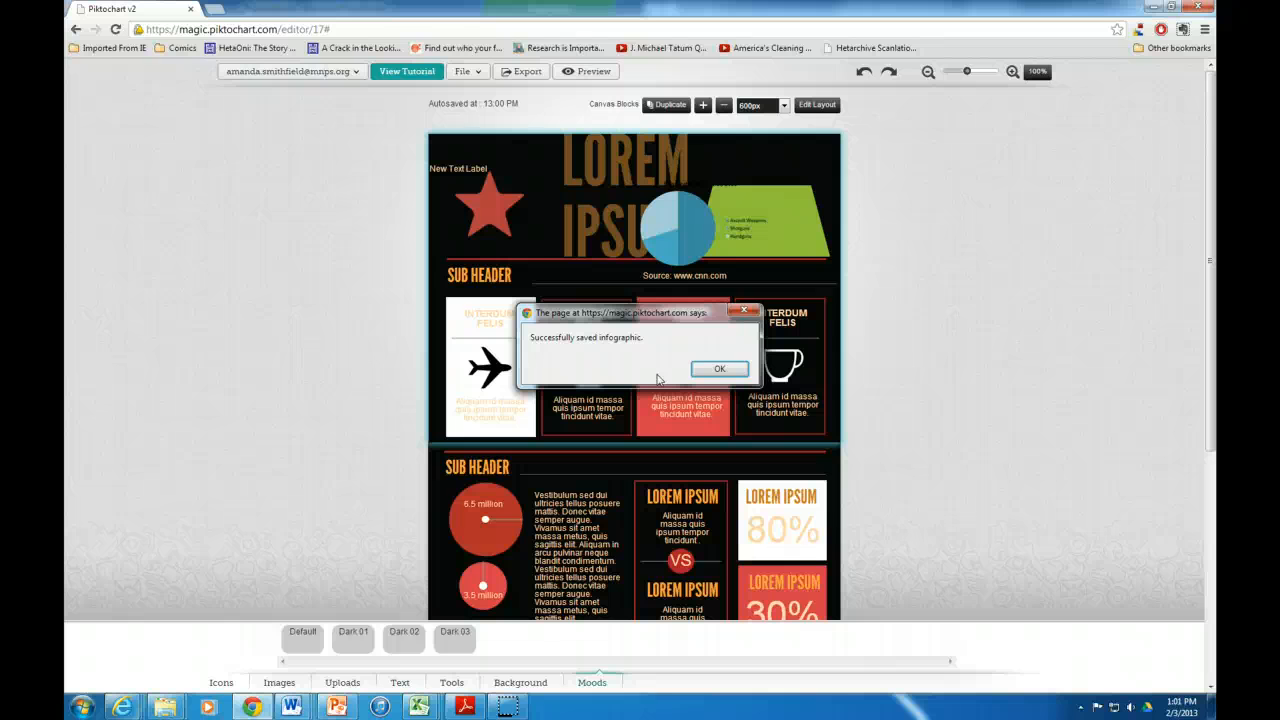
click(717, 369)
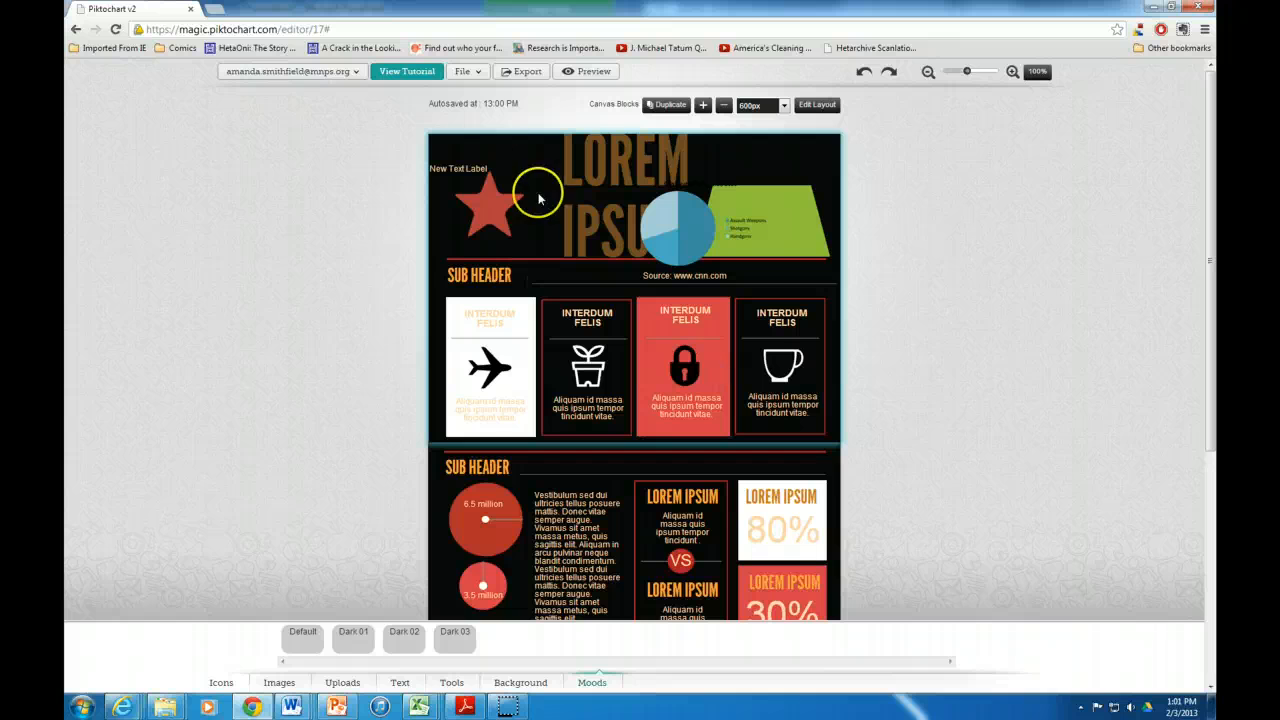
Render the infographic as a JPG at Fit A4 (Portrait) quality
click(527, 74)
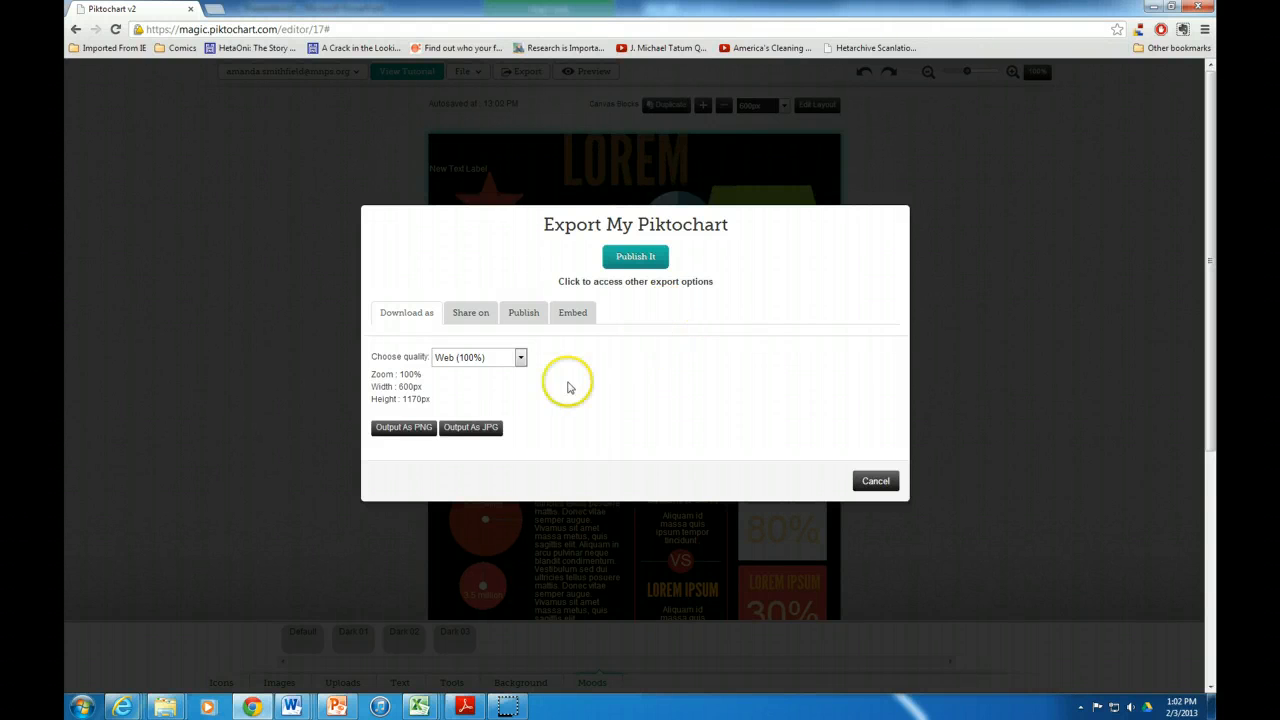
click(520, 357)
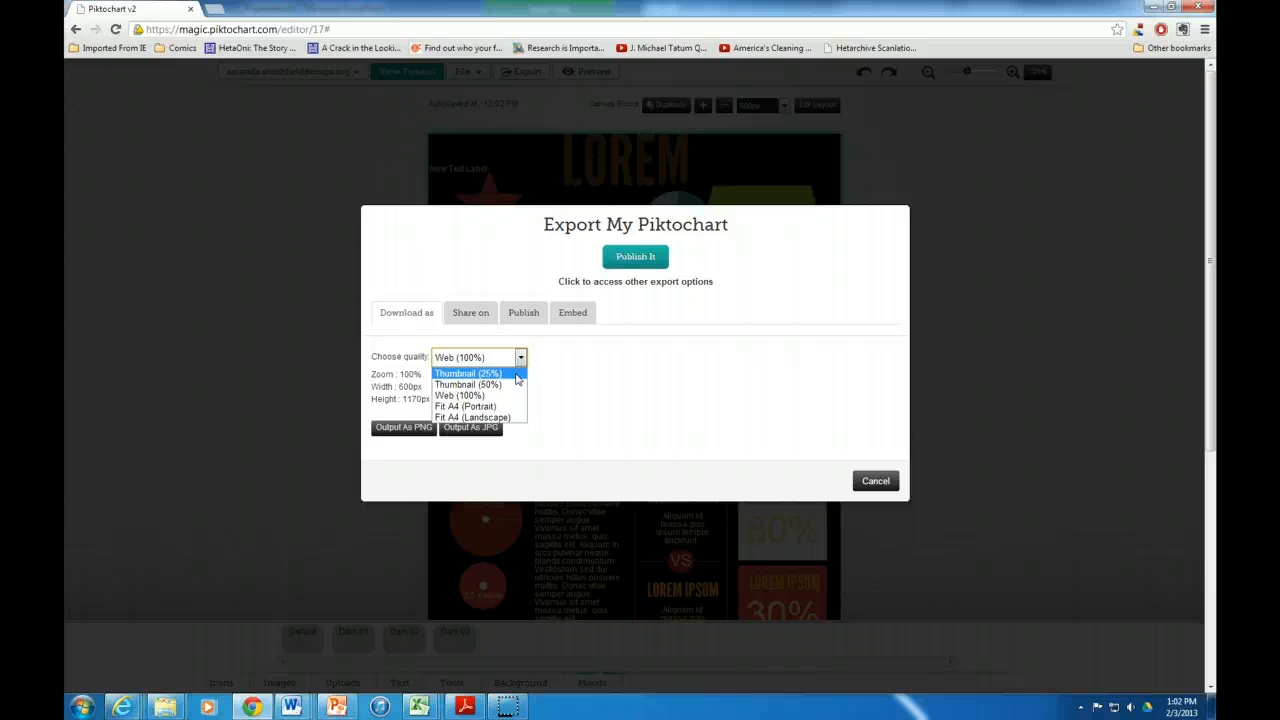
click(455, 409)
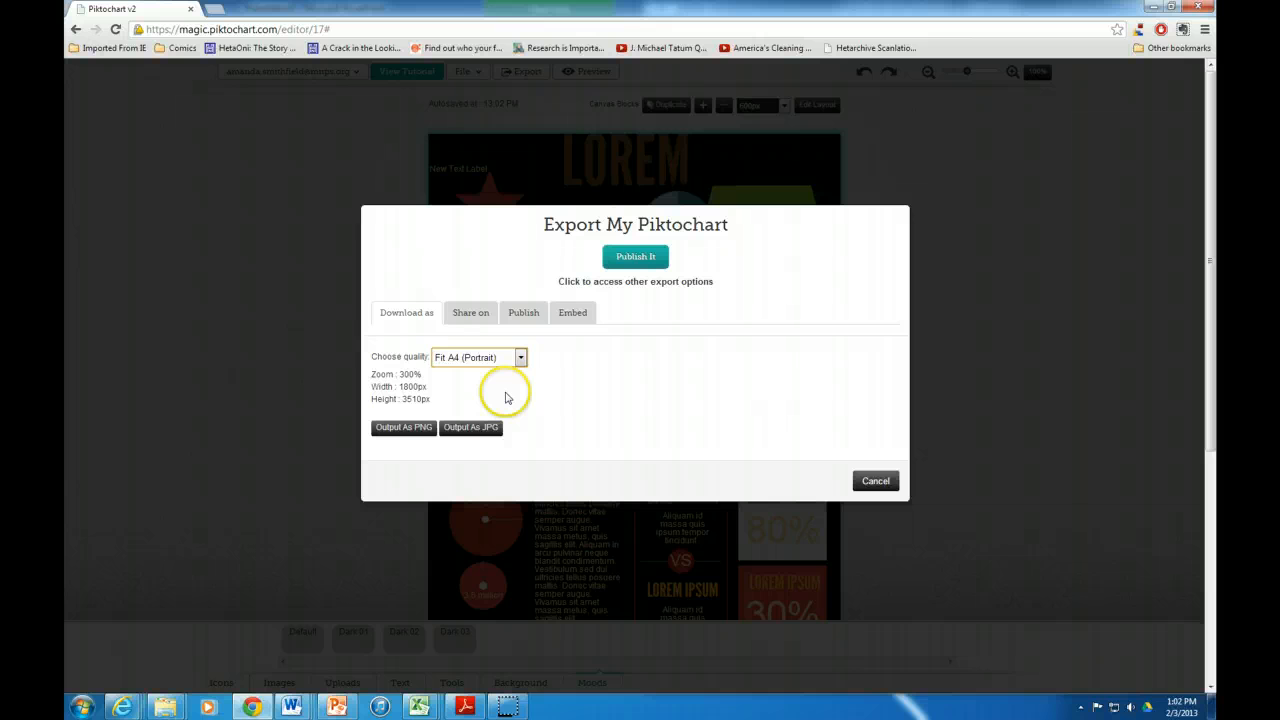
click(463, 430)
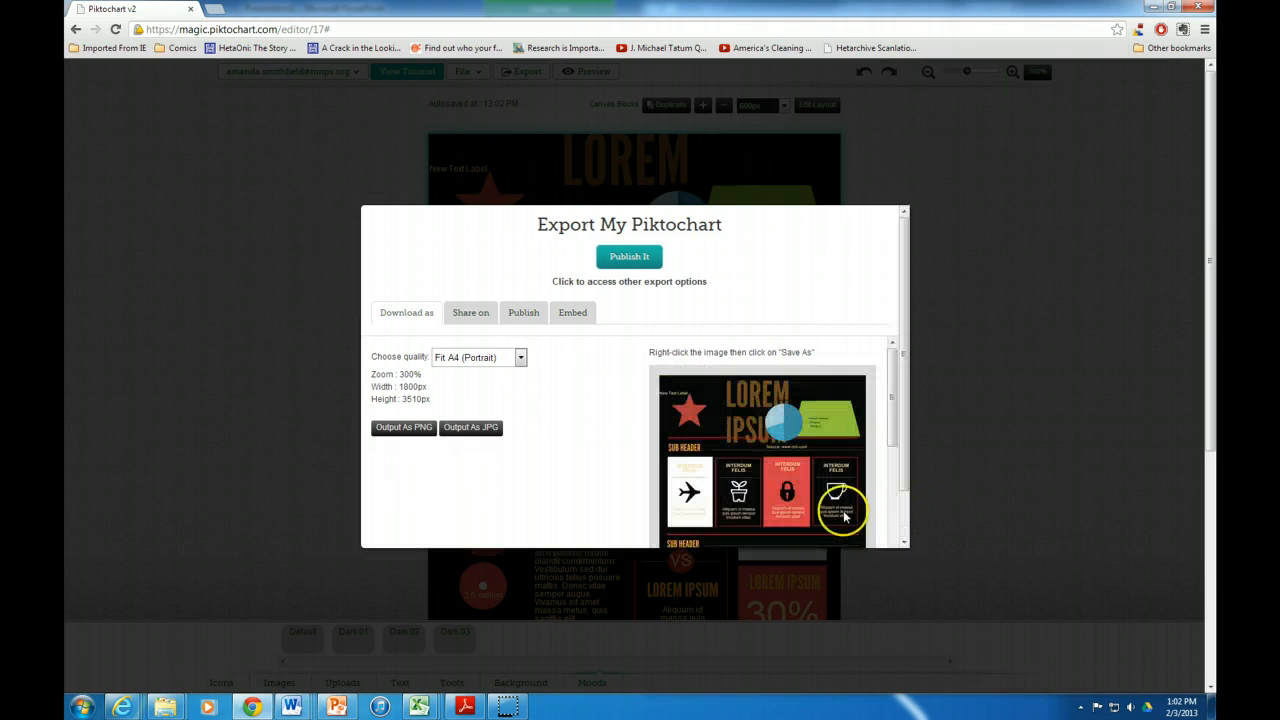
Save the rendered image as example1 in the Pictures library
right_click(792, 465)
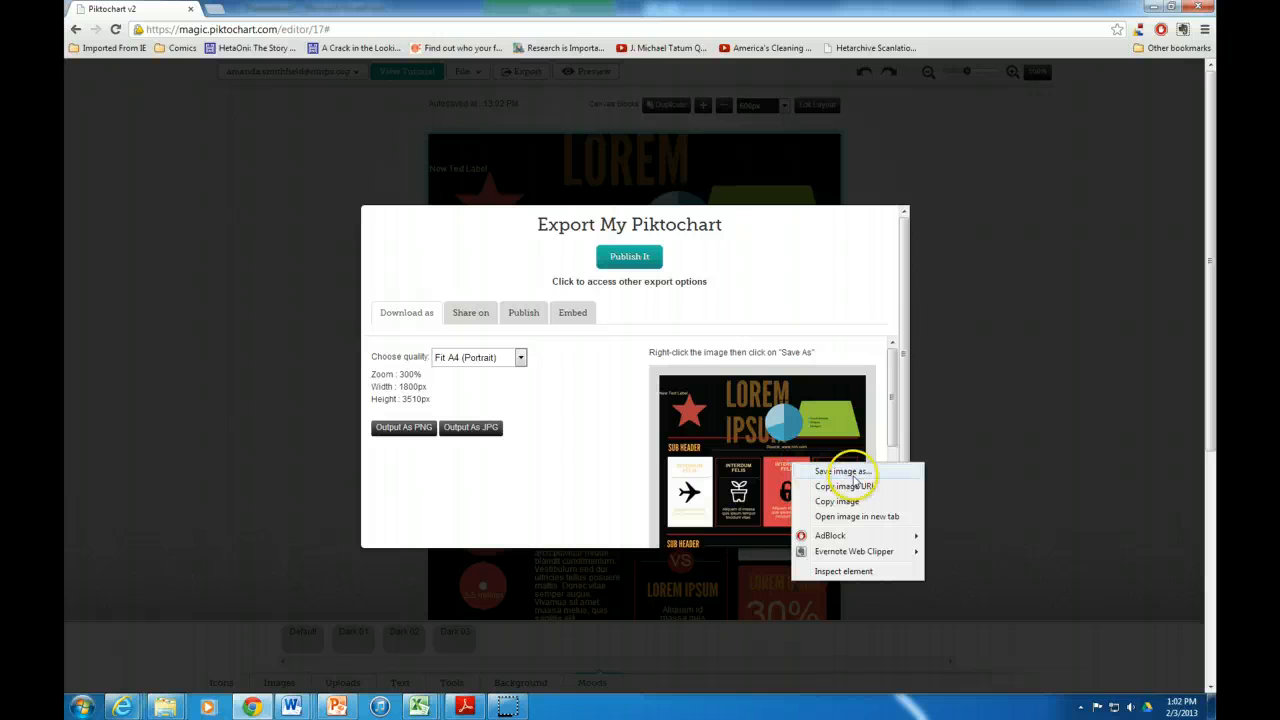
click(845, 470)
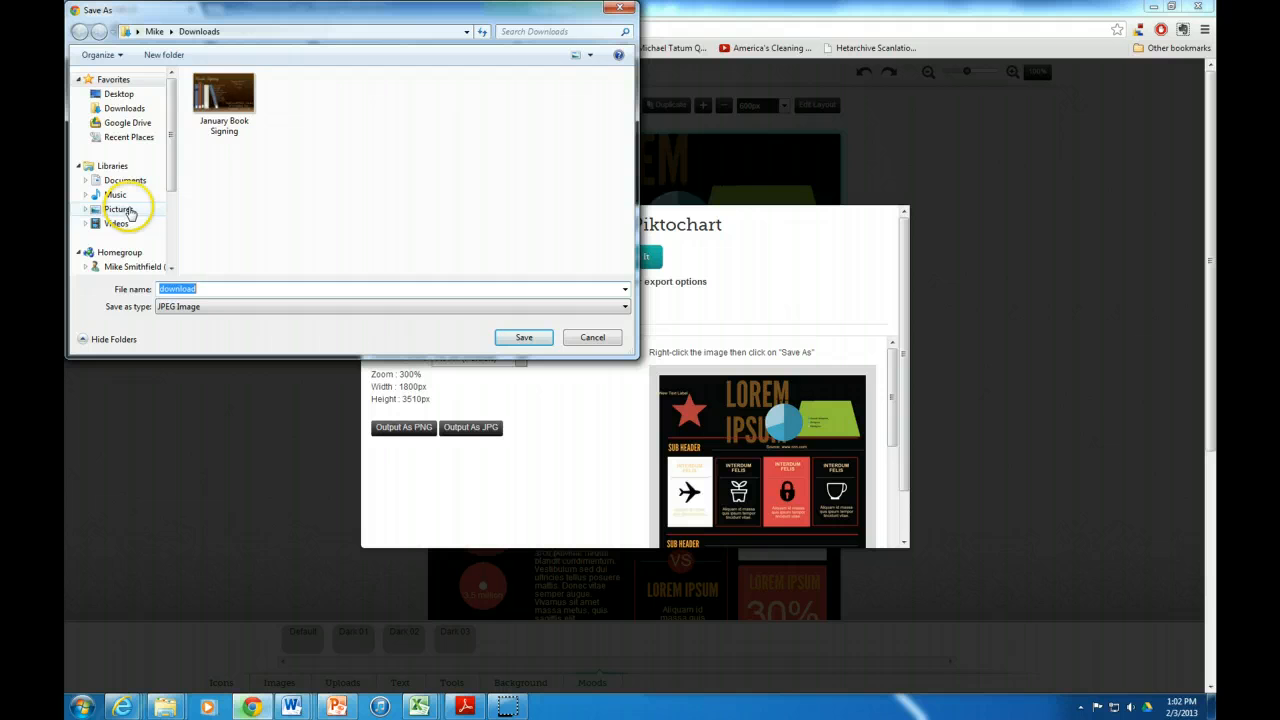
click(120, 208)
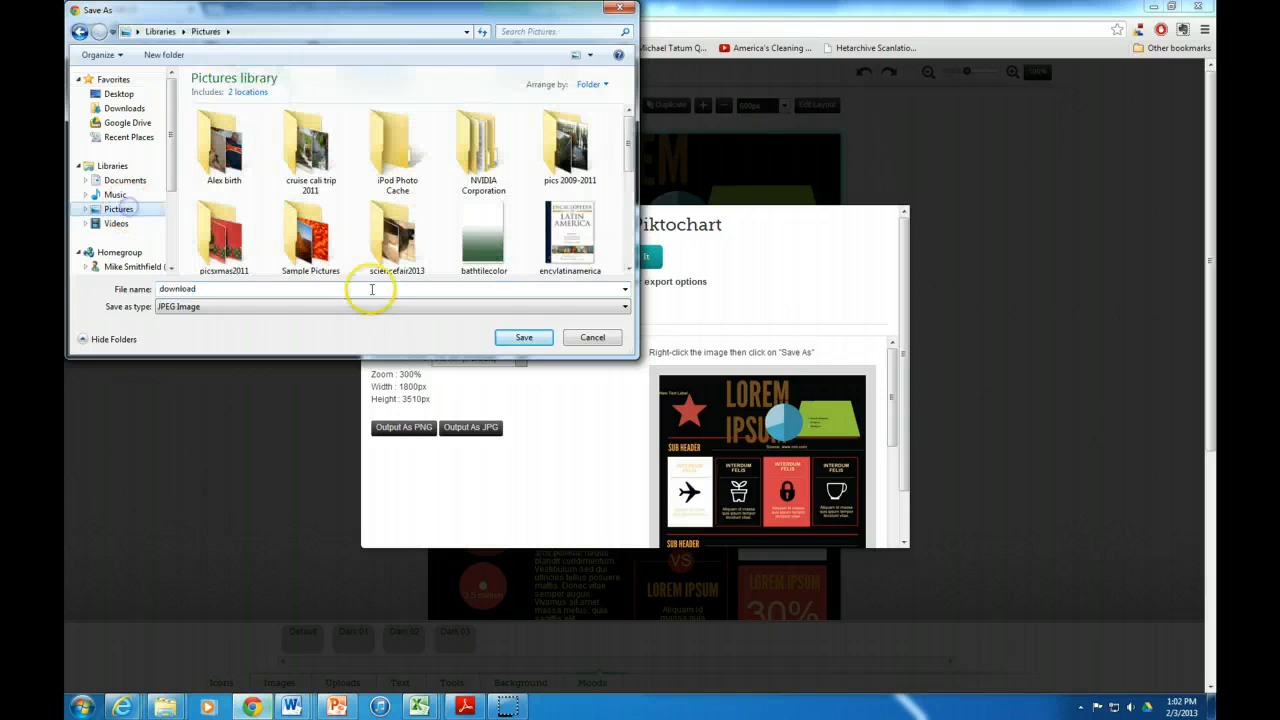
double_click(212, 289)
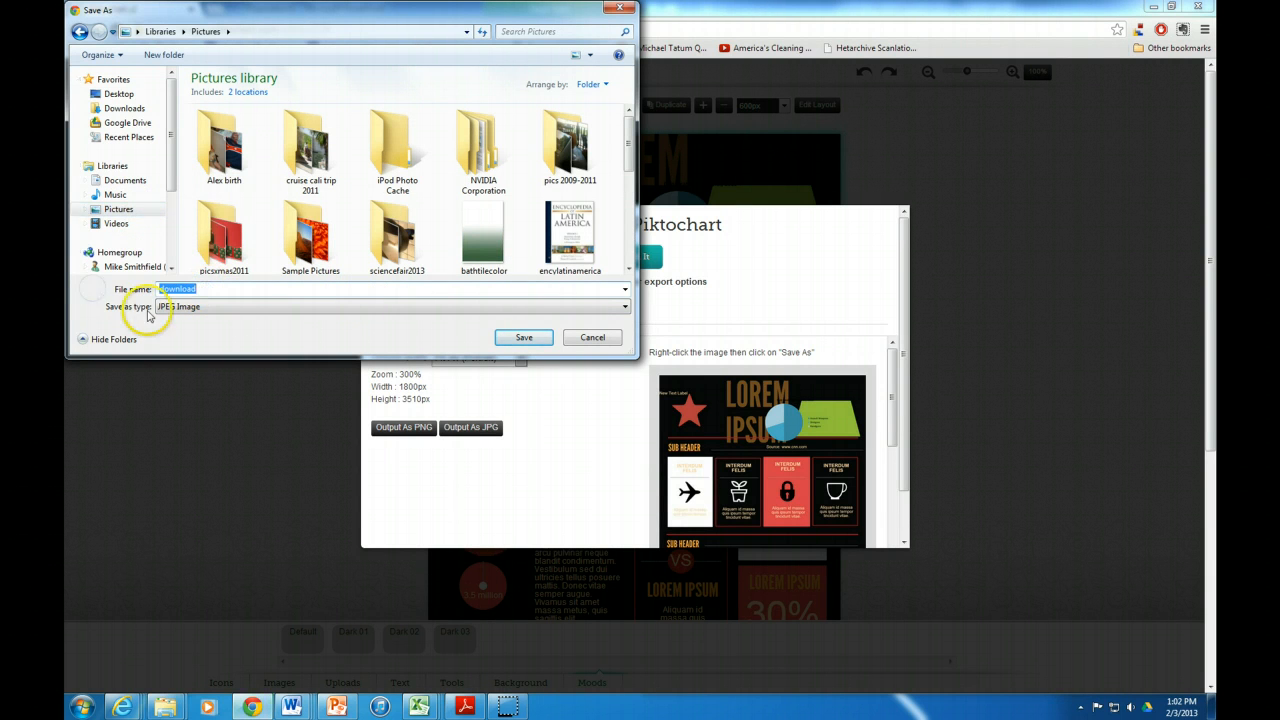
text(ex)
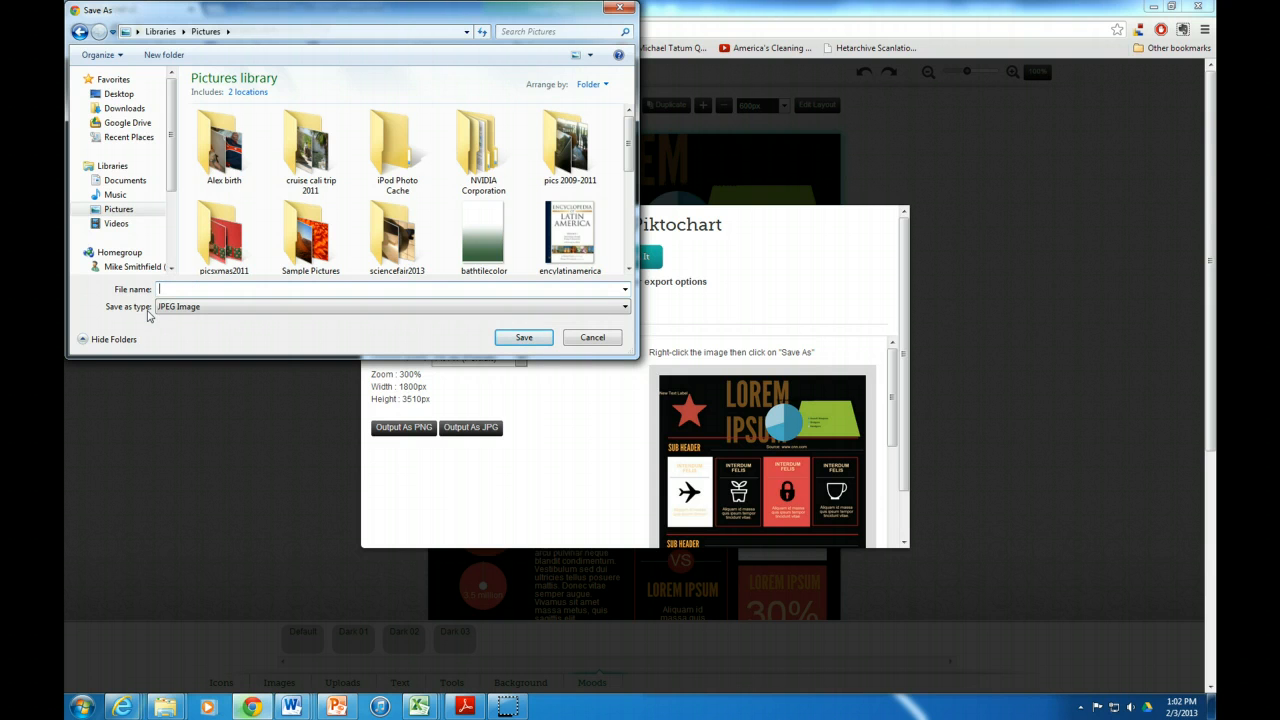
text(ample1)
click(522, 337)
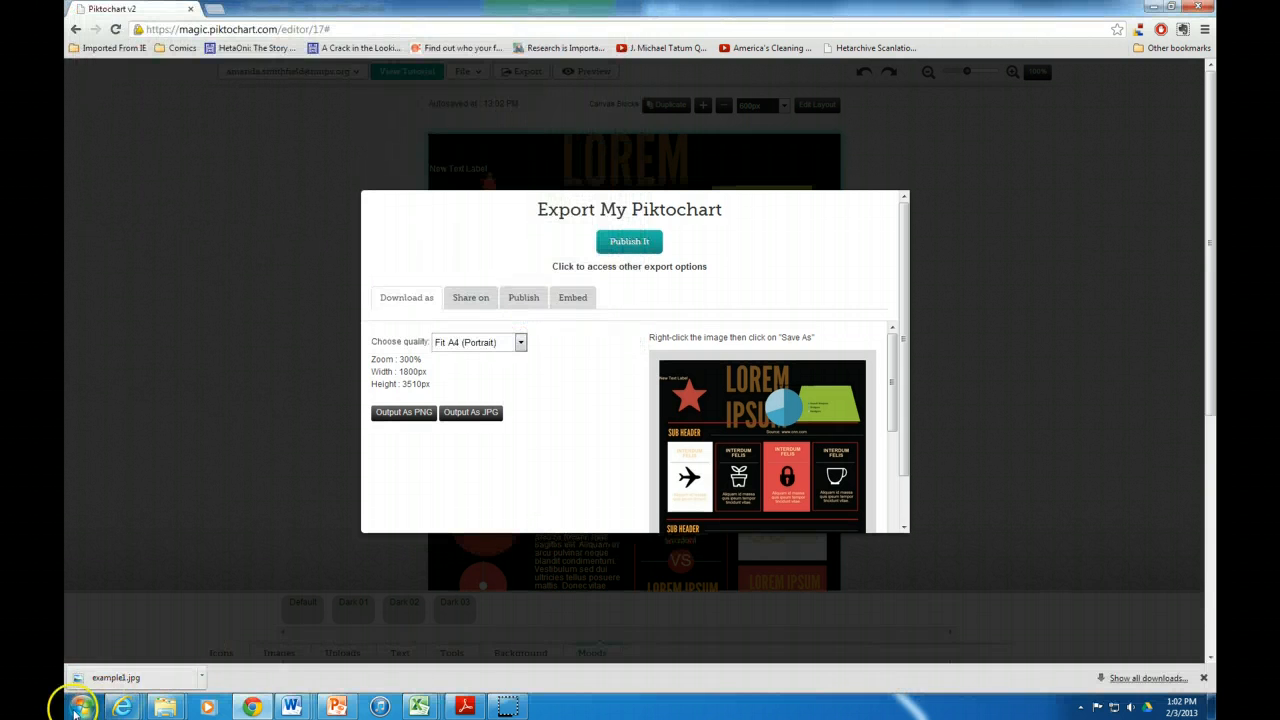
Open example1 from the Pictures library in Windows Photo Viewer
click(82, 707)
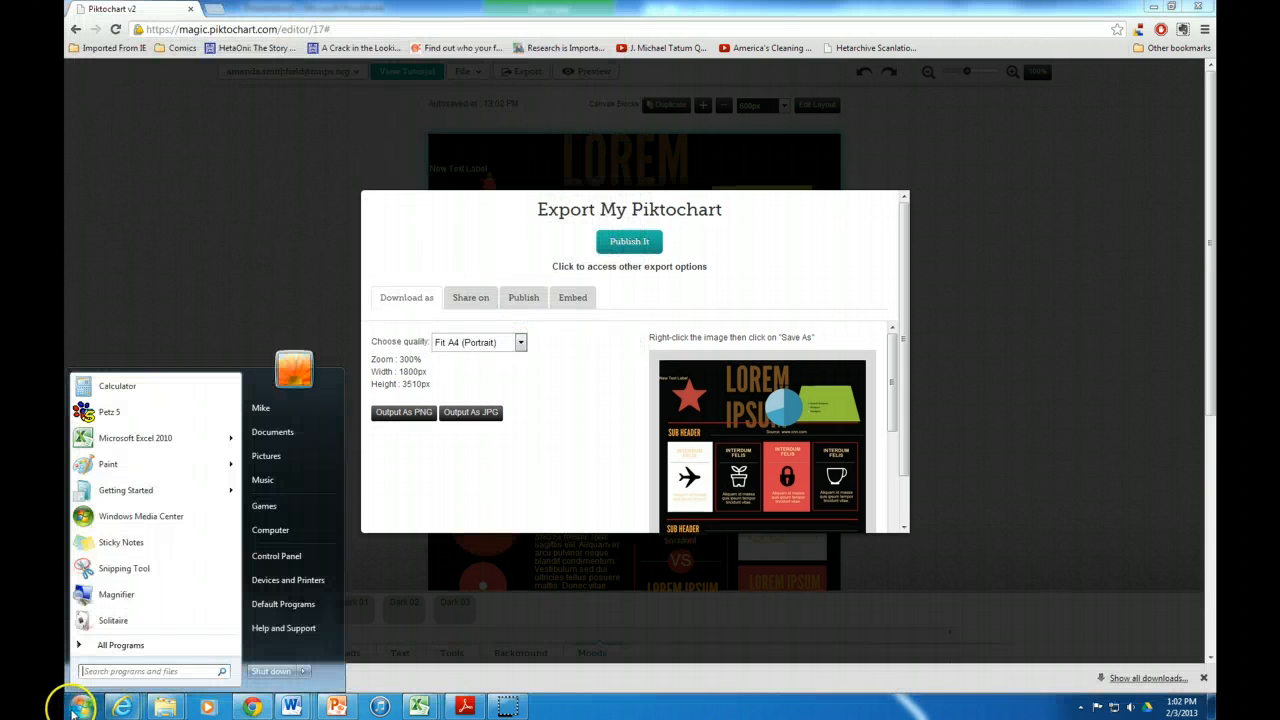
click(266, 456)
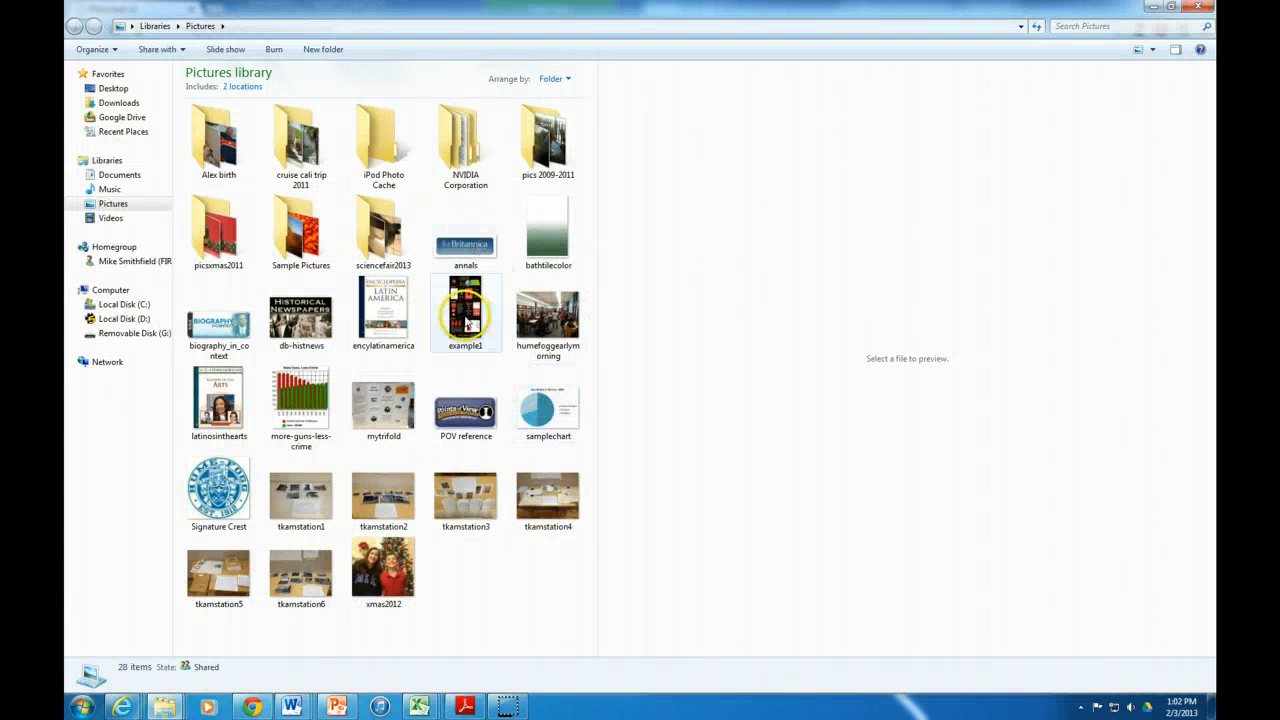
double_click(465, 310)
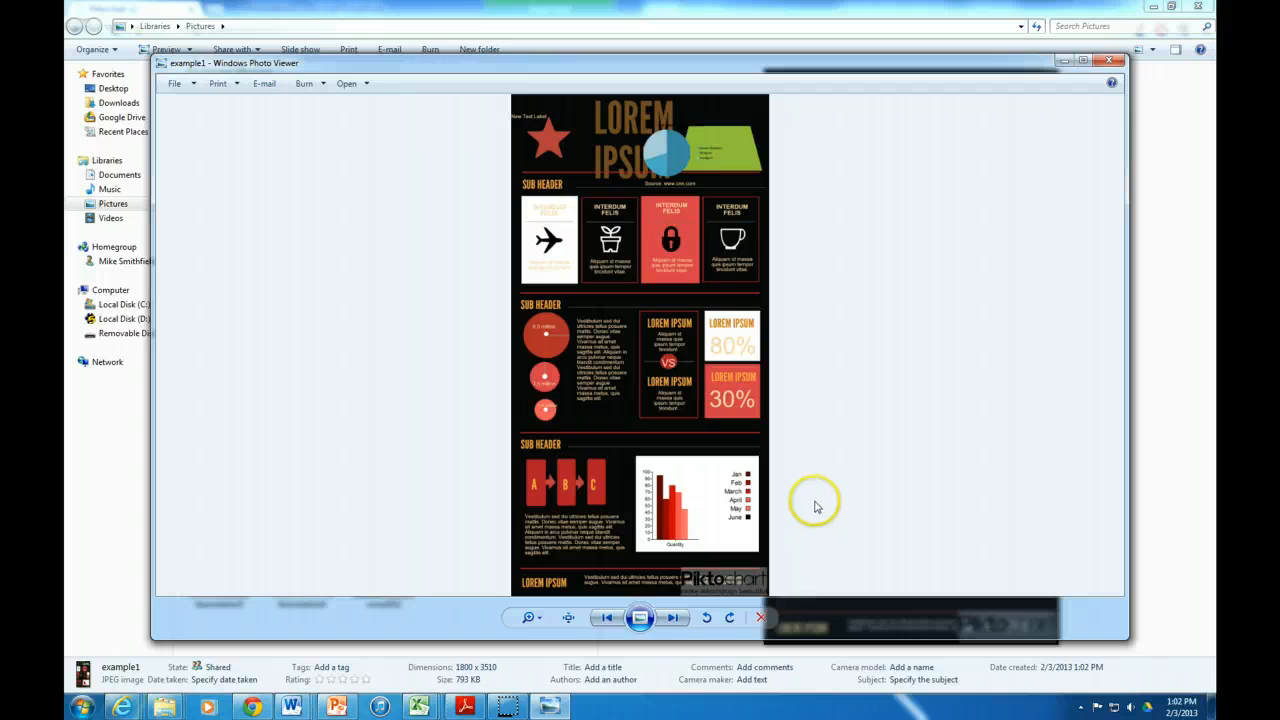